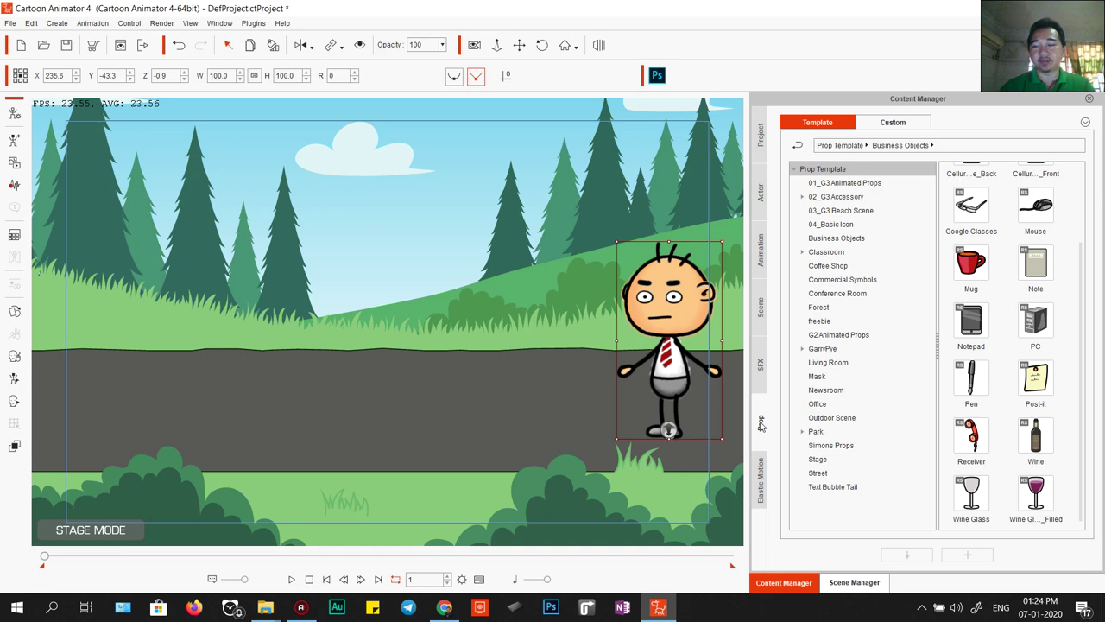
# Look through the prop template categories, including Coffee Shop, G3 Beach Scene, Outdoor Scene and G3 Animated Props, for a suitable obstacle.
pyautogui.click(837, 334)
pyautogui.click(831, 321)
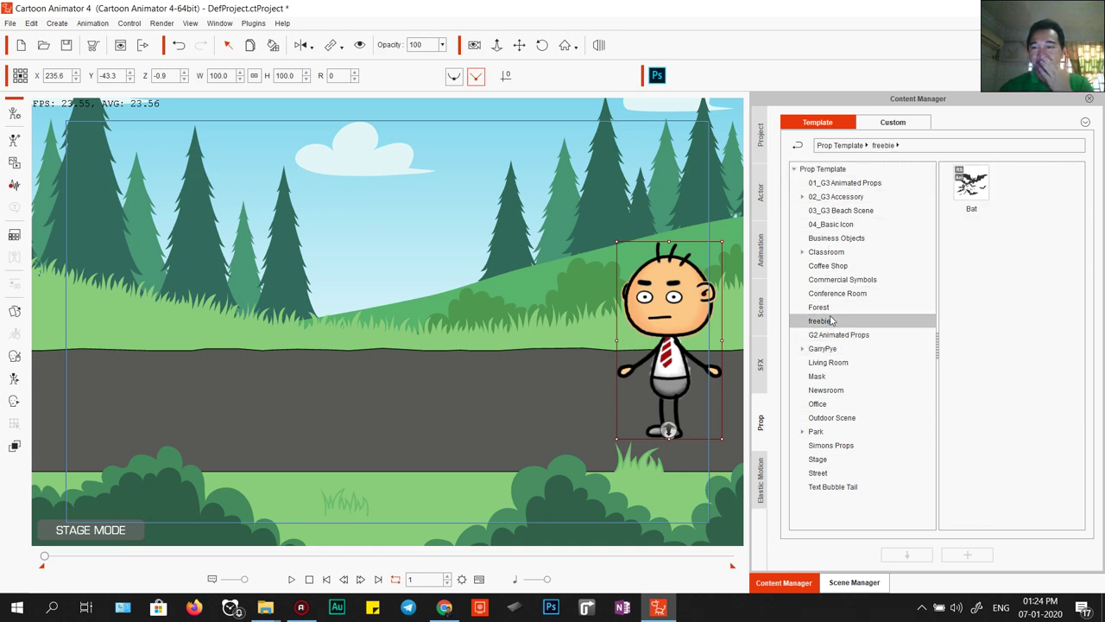
pyautogui.click(842, 279)
pyautogui.click(837, 266)
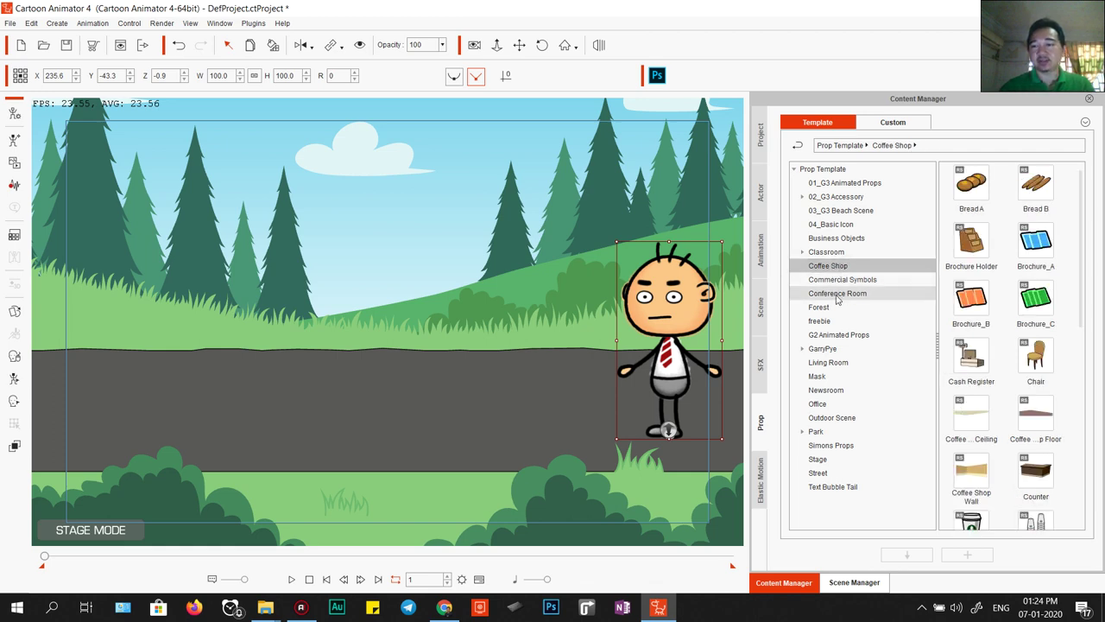
pyautogui.click(831, 183)
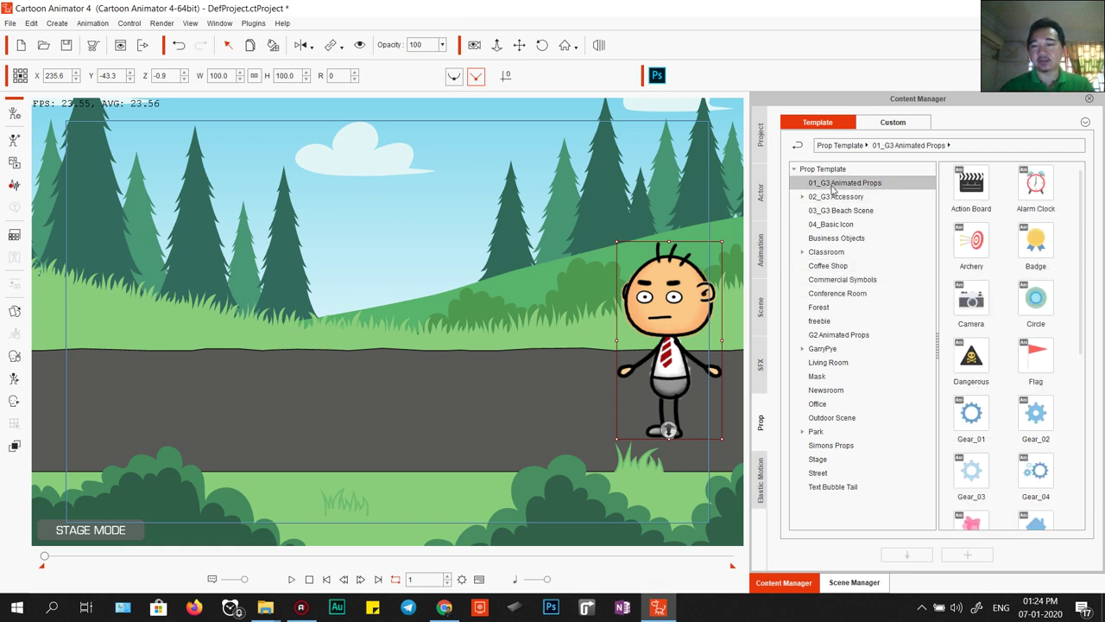
pyautogui.click(839, 210)
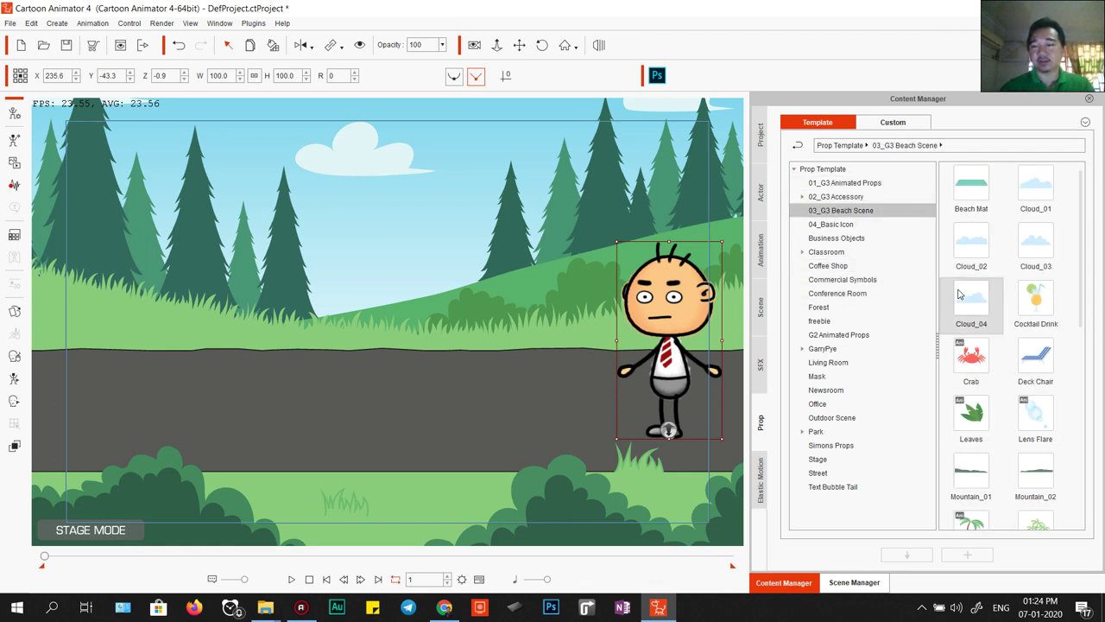
pyautogui.click(826, 418)
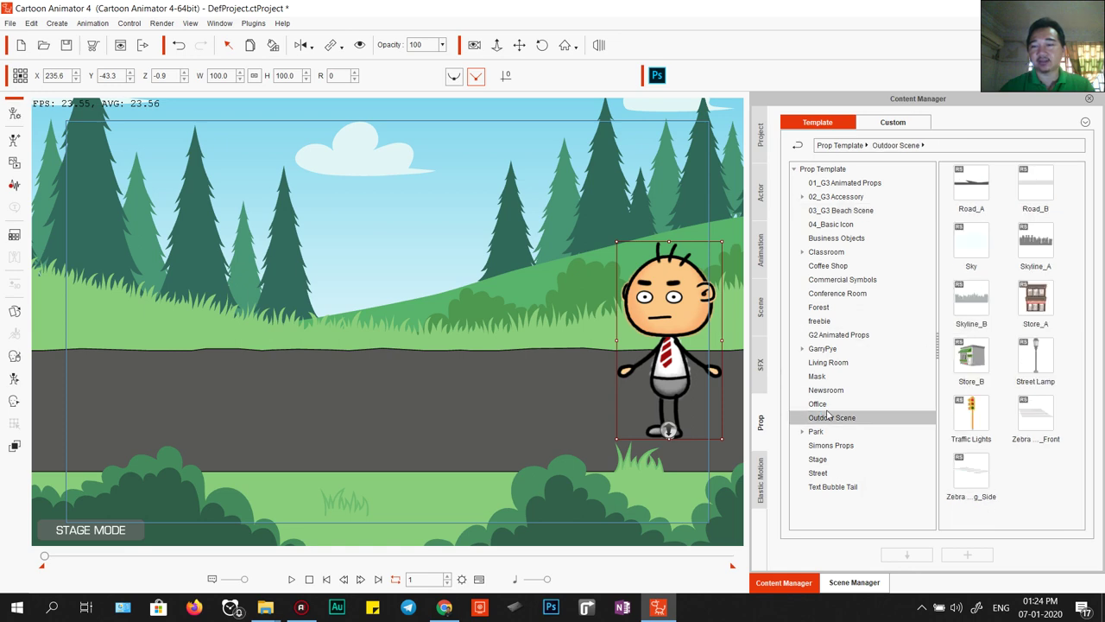
pyautogui.click(842, 183)
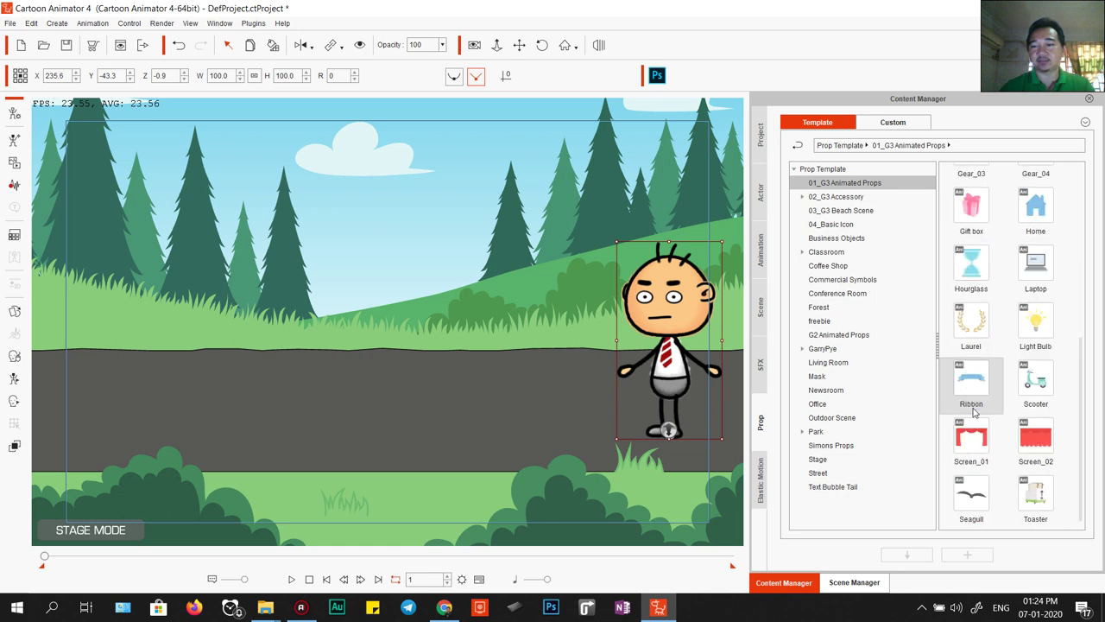
# Open the prop templates' file folder on disk and search it for "stone".
pyautogui.rightClick(822, 170)
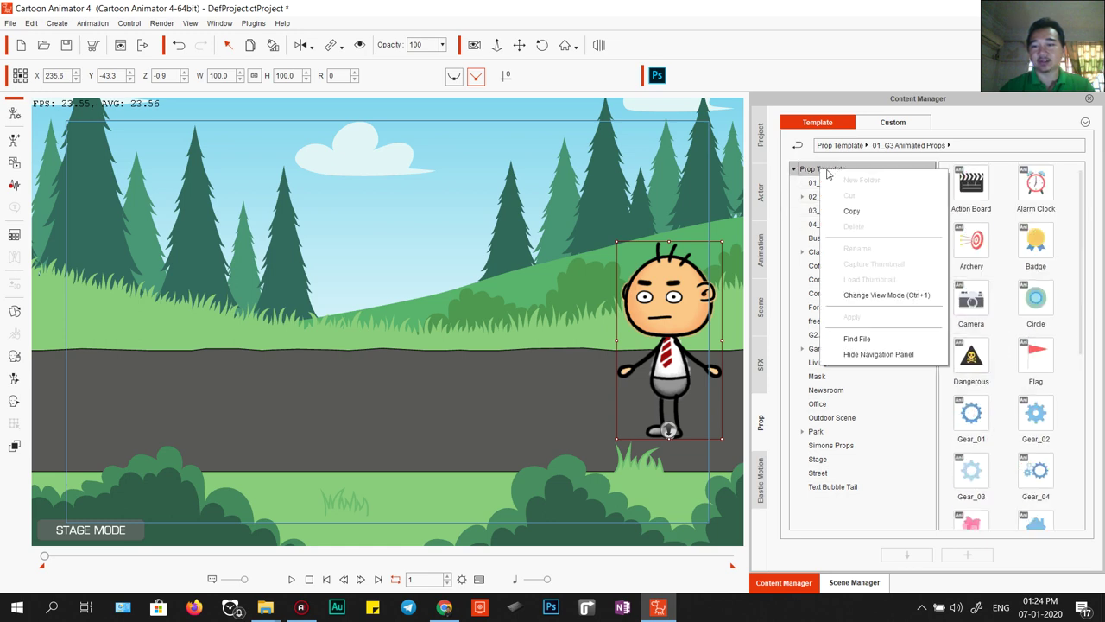
pyautogui.click(857, 337)
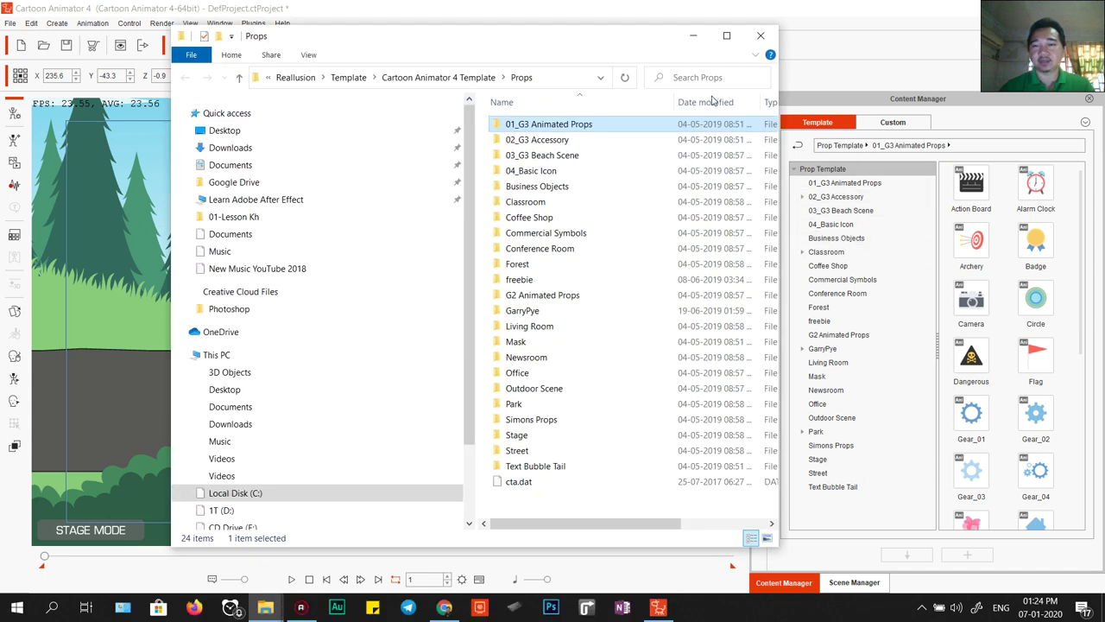
pyautogui.click(695, 78)
pyautogui.write('sot')
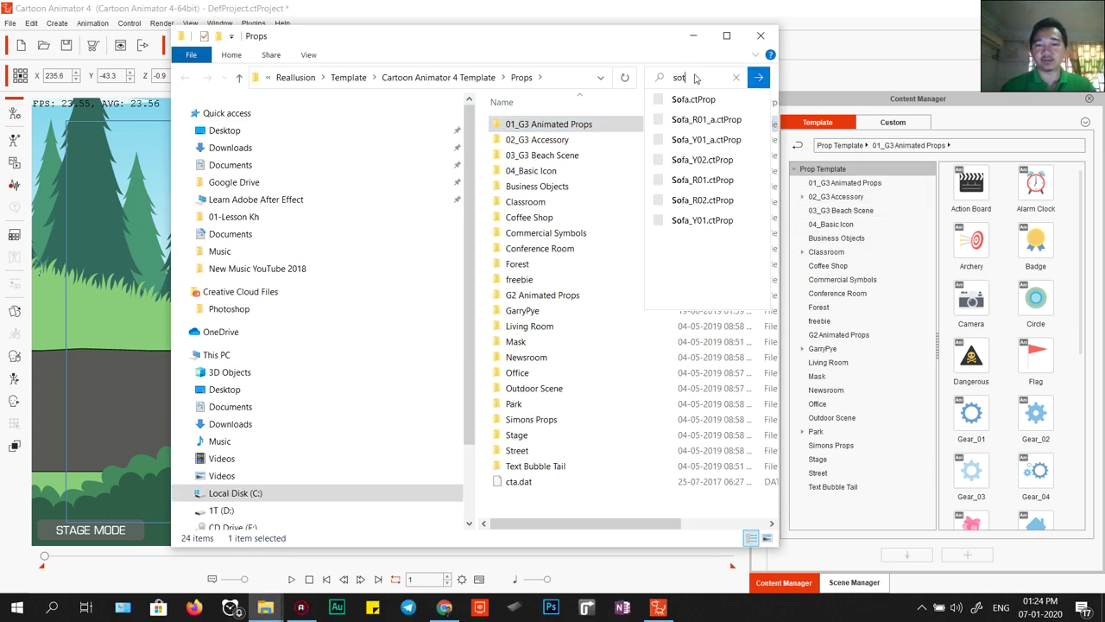
pyautogui.press('BackSpace')
pyautogui.press('BackSpace')
pyautogui.write('tone')
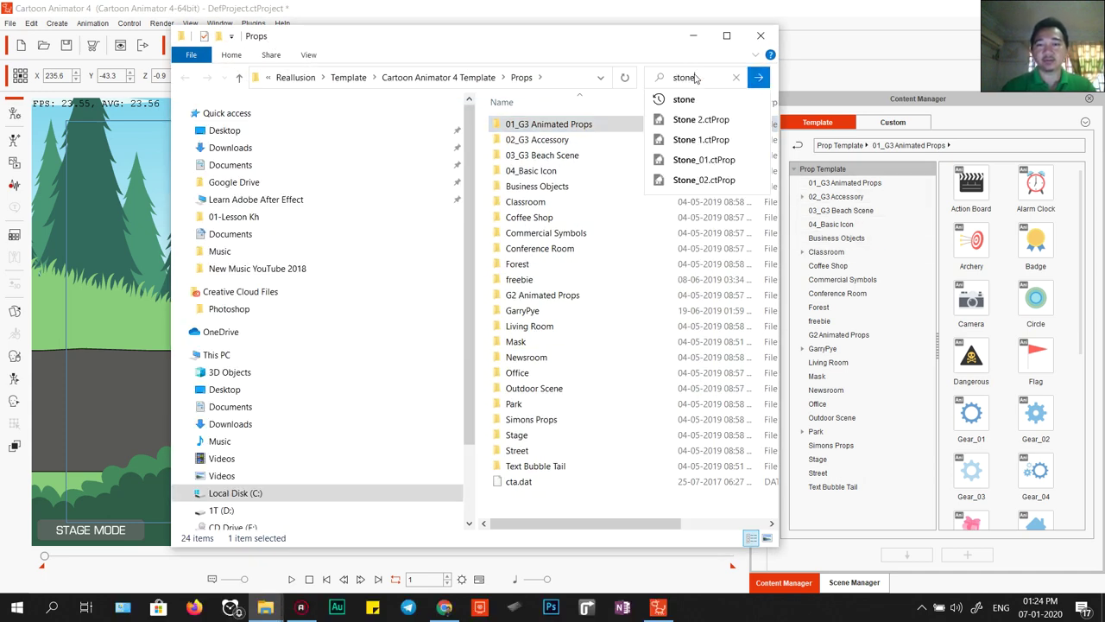
pyautogui.press('Return')
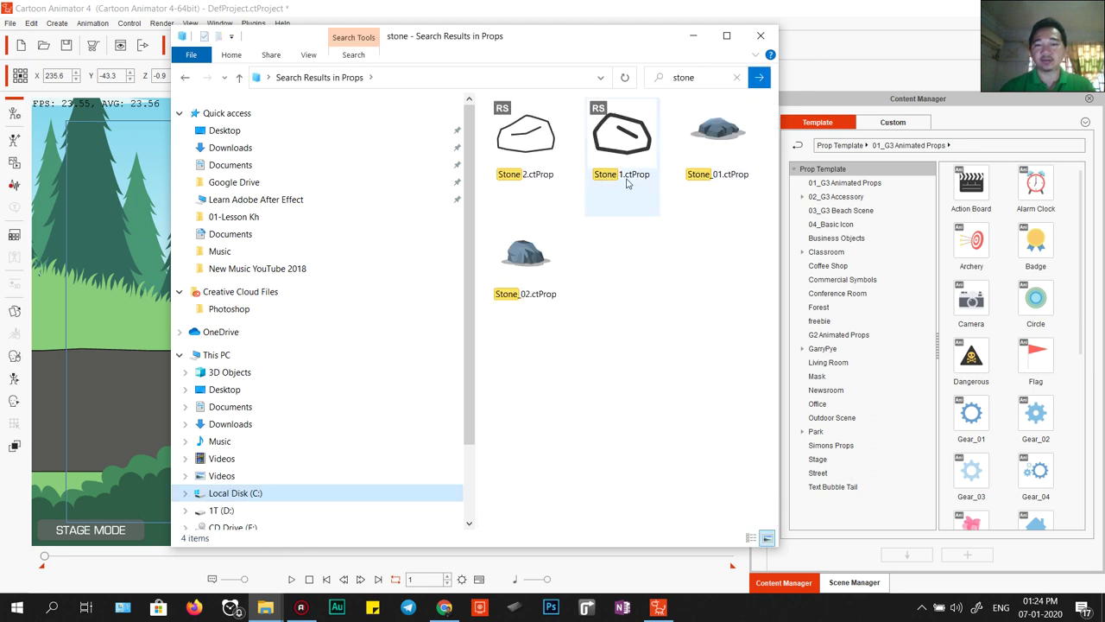
# Place the Stone 1 prop on the road at about X -92, Y -36, enlarged to about 136%, and show the timeline.
pyautogui.moveTo(626, 138); pyautogui.dragTo(232, 439)
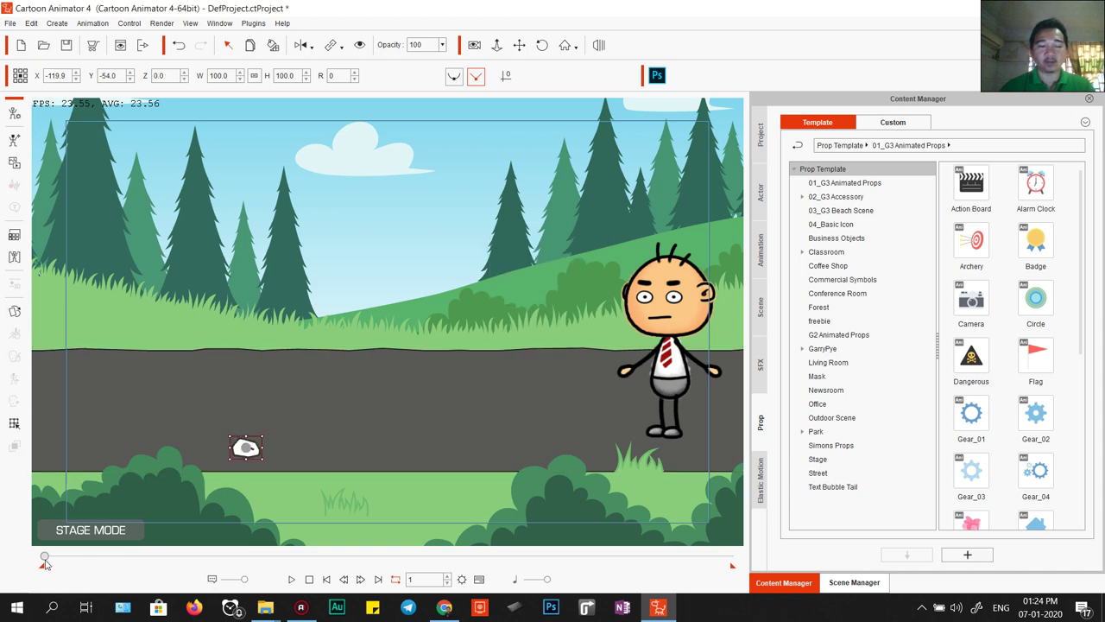
pyautogui.click(480, 578)
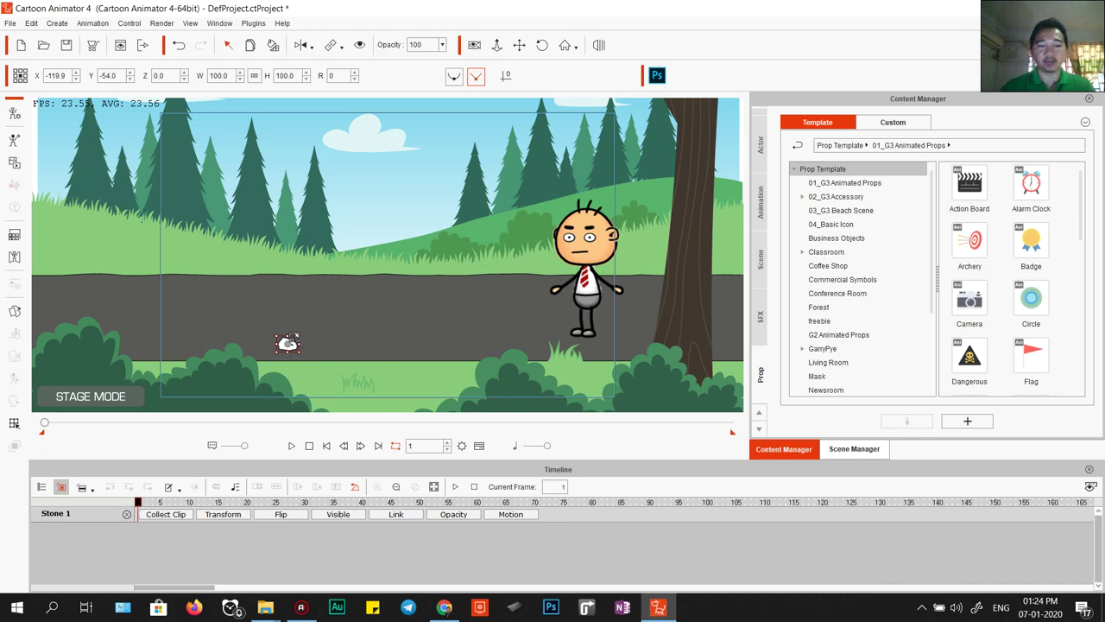
pyautogui.moveTo(296, 335); pyautogui.dragTo(319, 332)
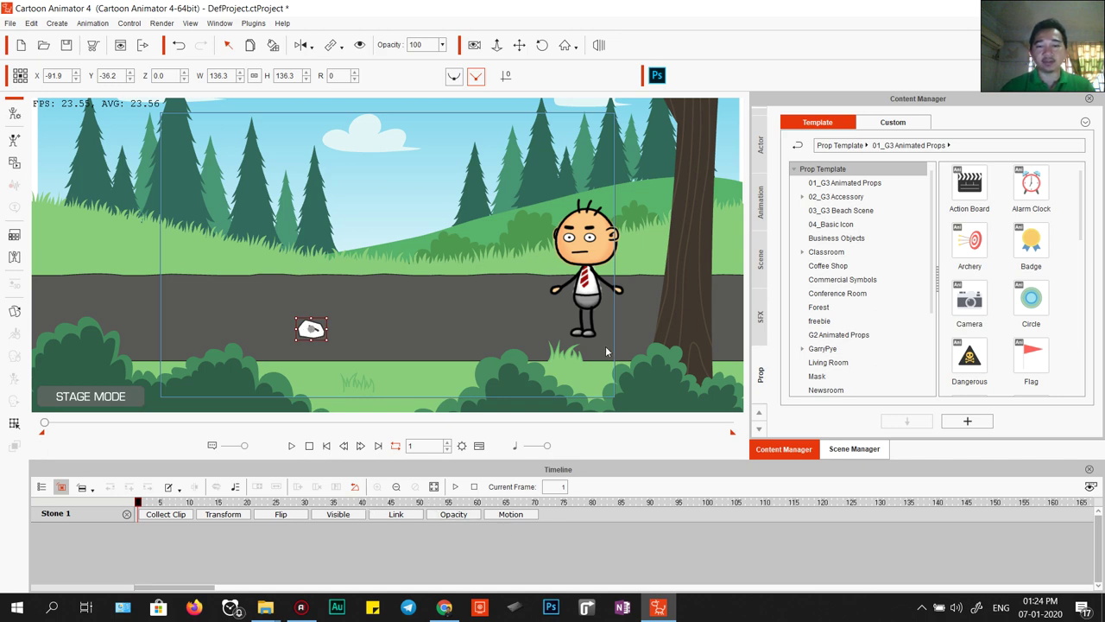
# Apply the Run Sneaky(1S) motion from the G3 Human _Turners_Male Side folder to the character, starting at frame 1.
pyautogui.click(596, 290)
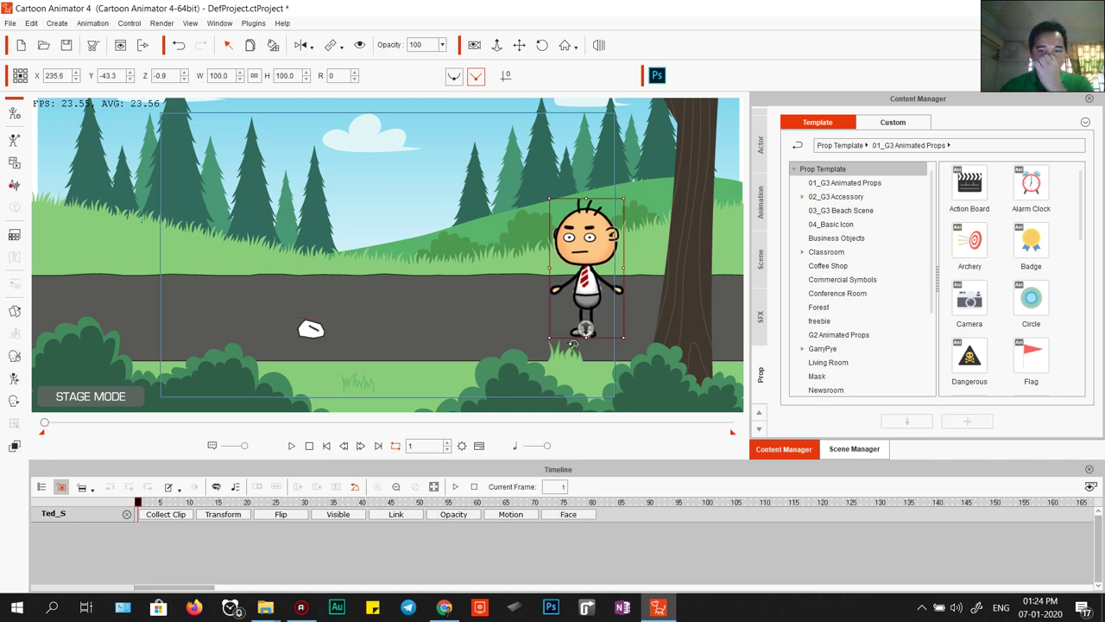
pyautogui.click(760, 215)
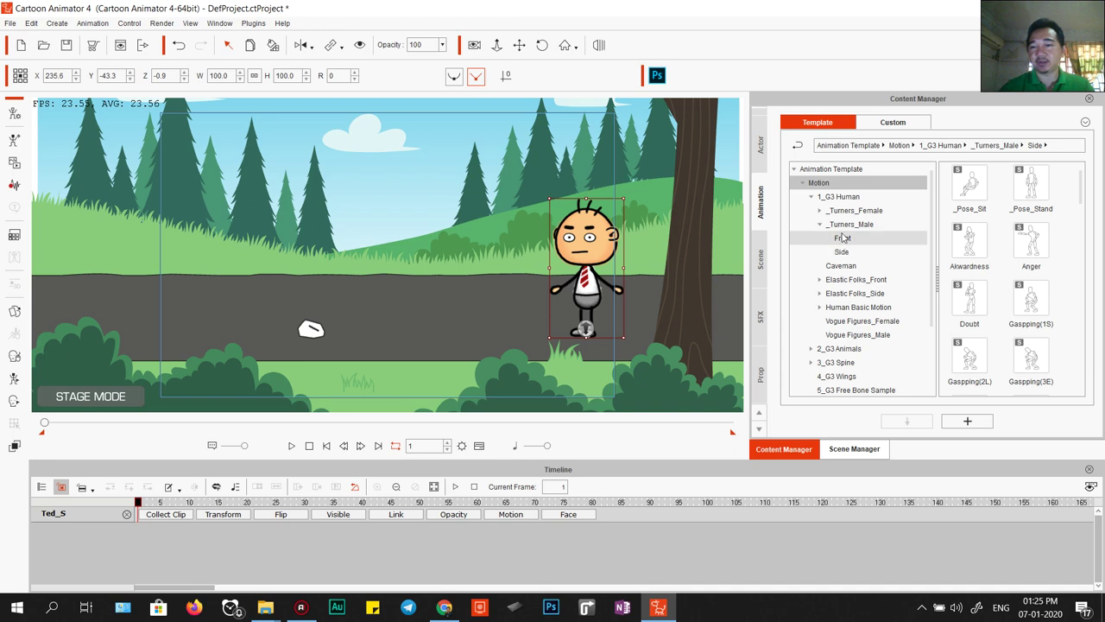
pyautogui.click(829, 183)
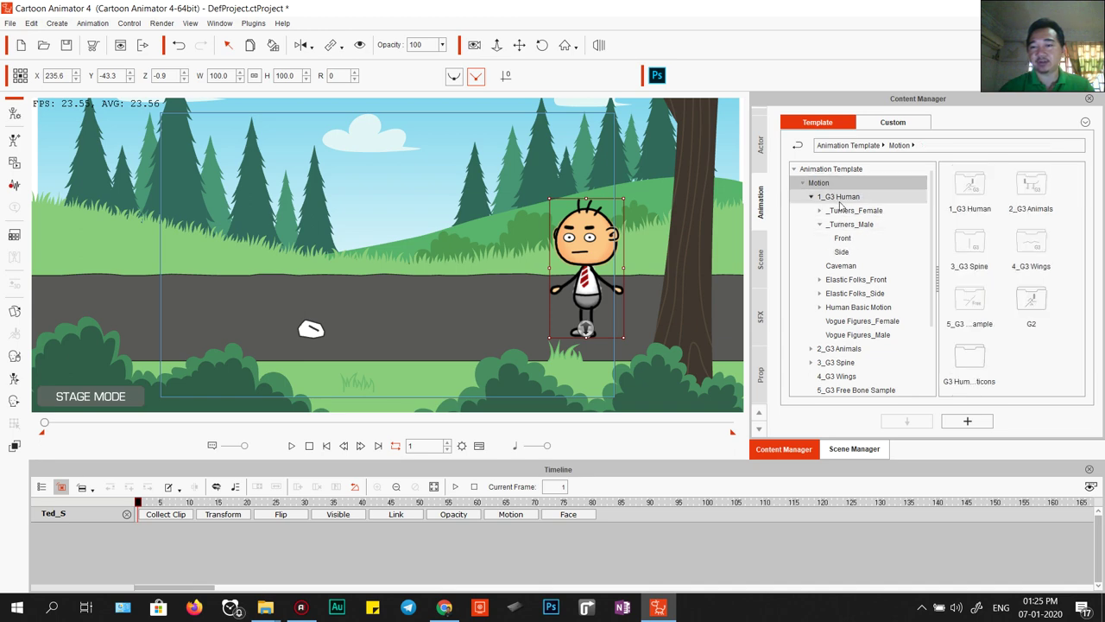
pyautogui.click(838, 202)
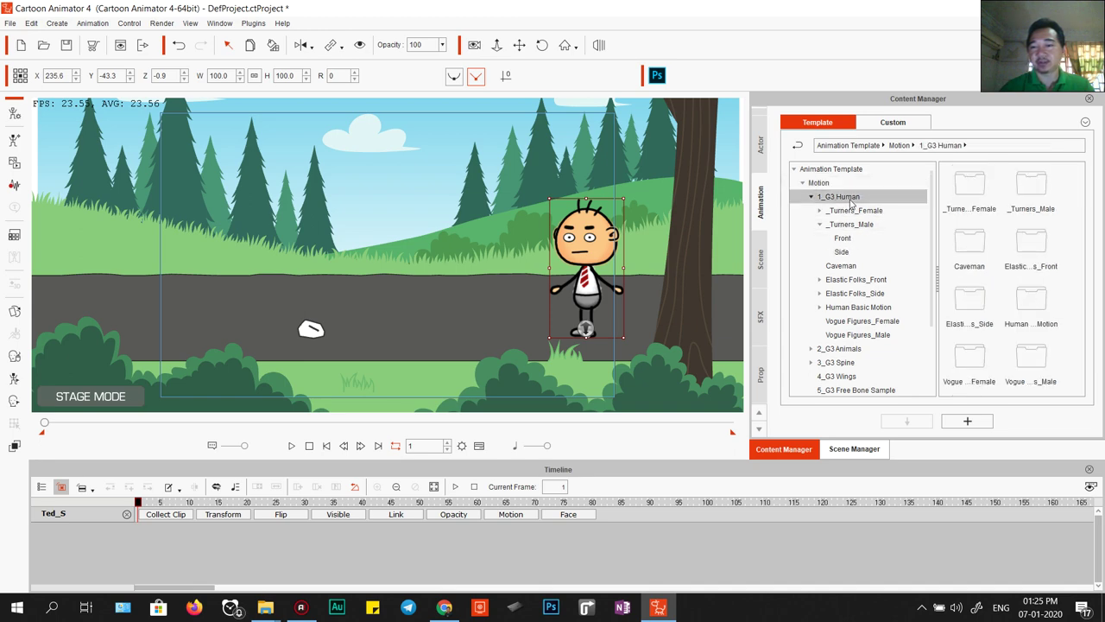
pyautogui.click(843, 252)
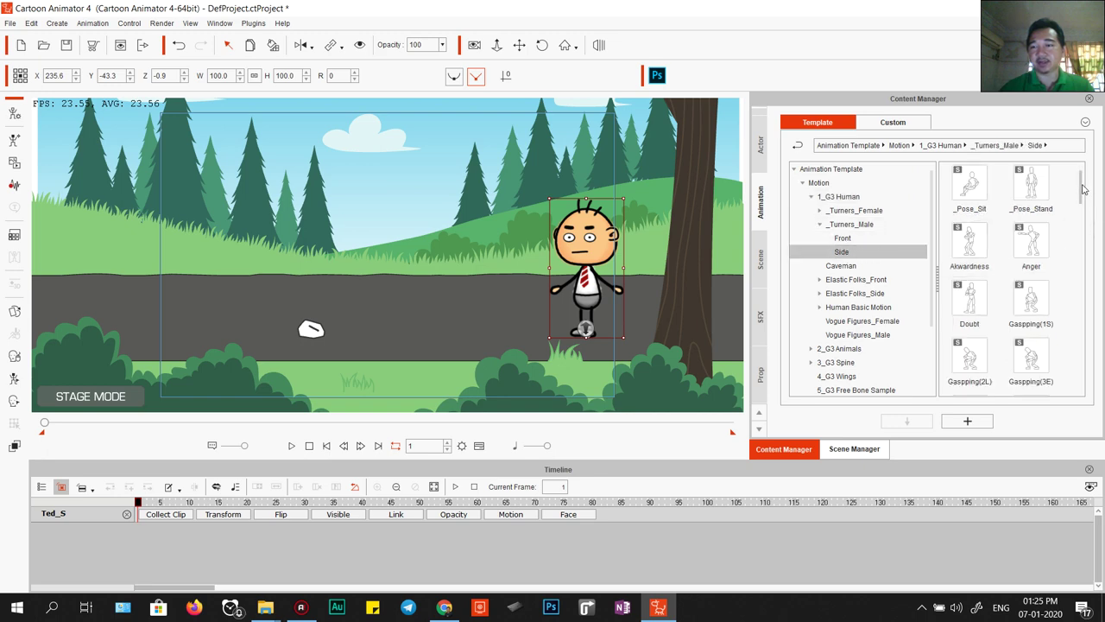
pyautogui.scroll(-3, 1083, 188)
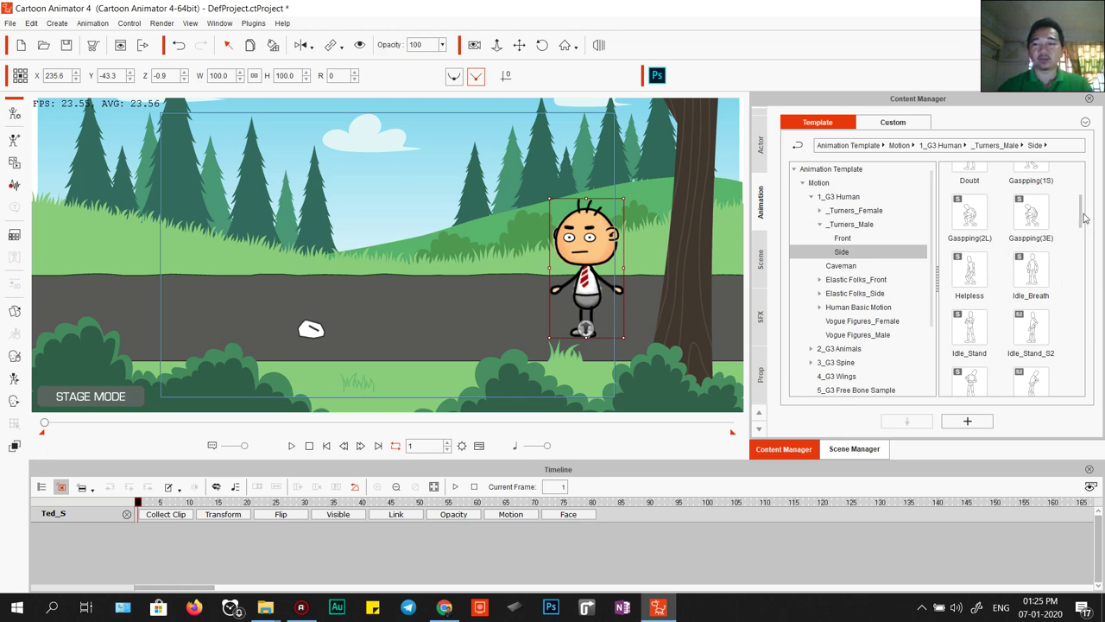
pyautogui.moveTo(1083, 216); pyautogui.dragTo(1082, 316)
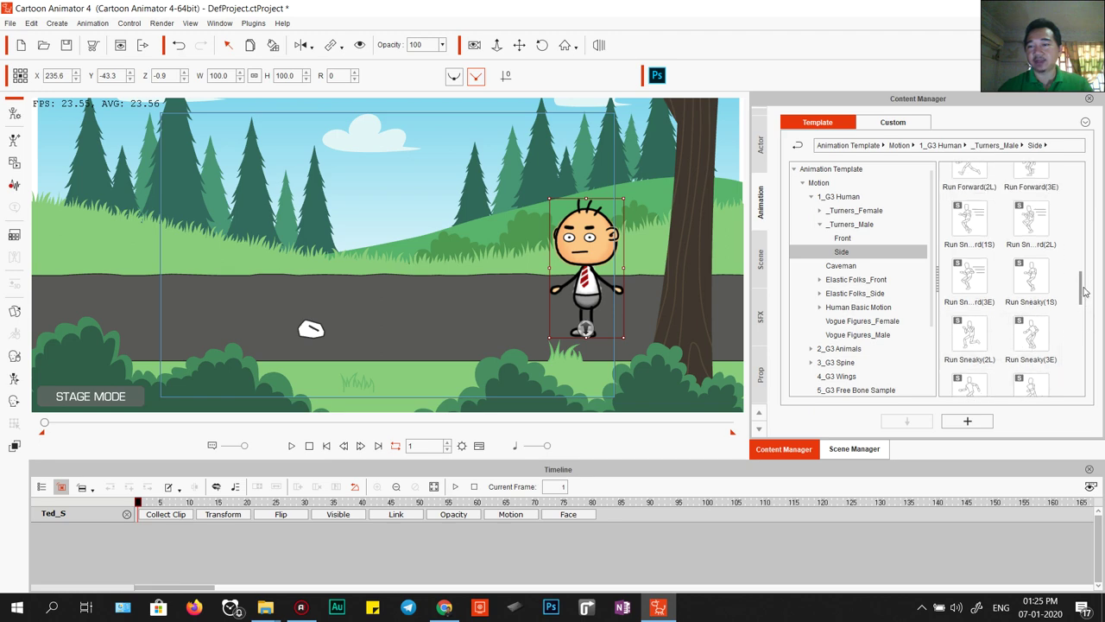
pyautogui.moveTo(1085, 270); pyautogui.dragTo(1076, 299)
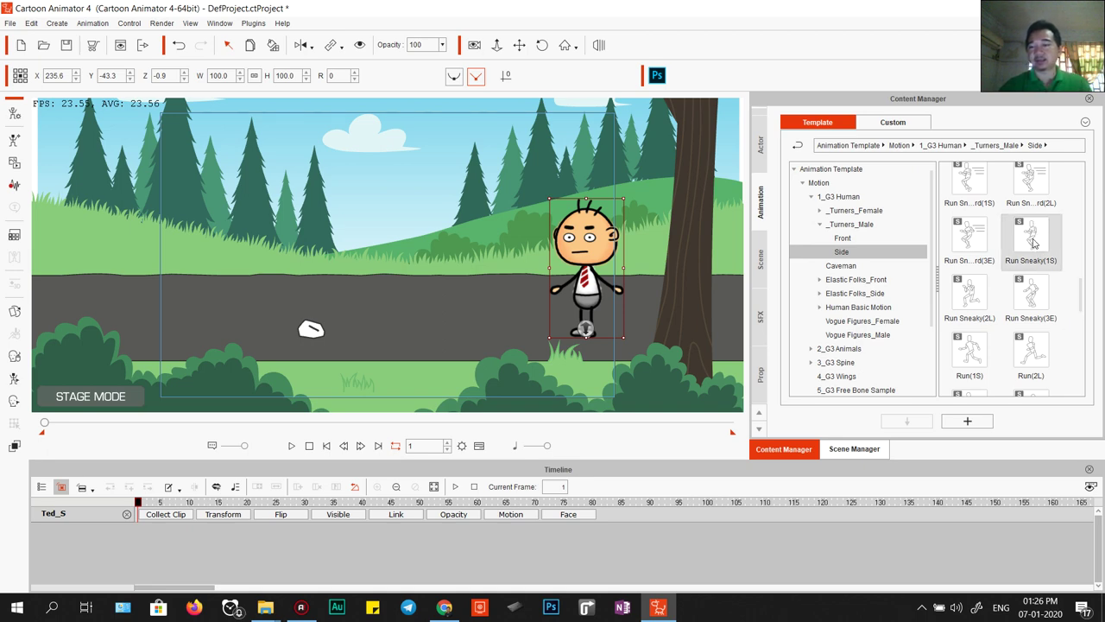
pyautogui.moveTo(1034, 244); pyautogui.dragTo(596, 247)
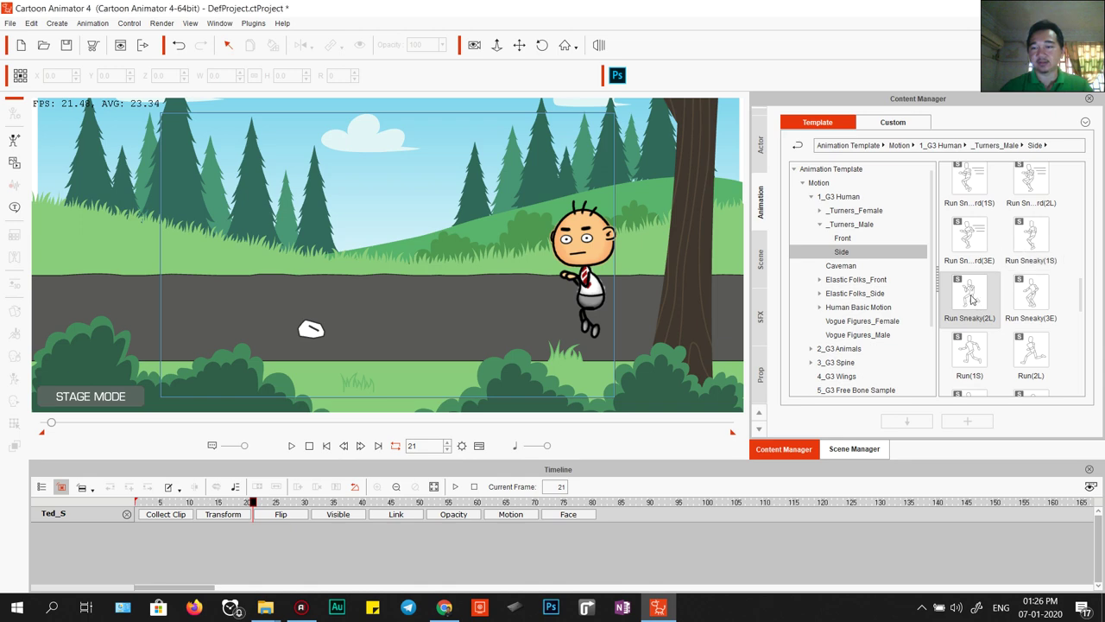
# Append the Run Sneaky(2L) motion to the character four times in a row, with the Motion track displayed.
pyautogui.moveTo(972, 298); pyautogui.dragTo(591, 251)
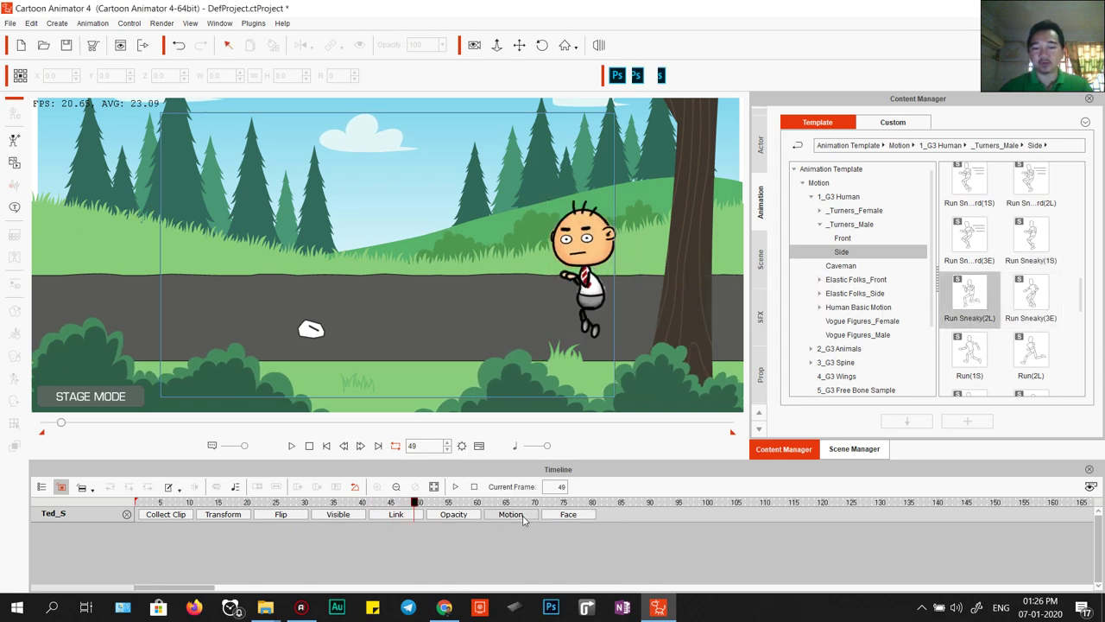
pyautogui.click(511, 514)
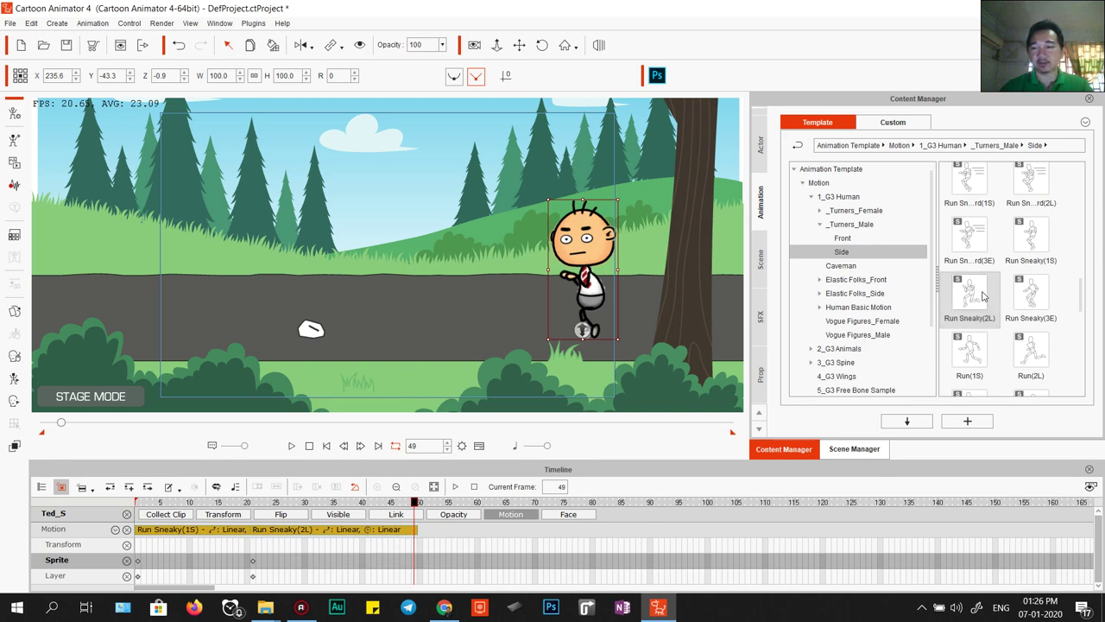
pyautogui.moveTo(970, 298); pyautogui.dragTo(580, 248)
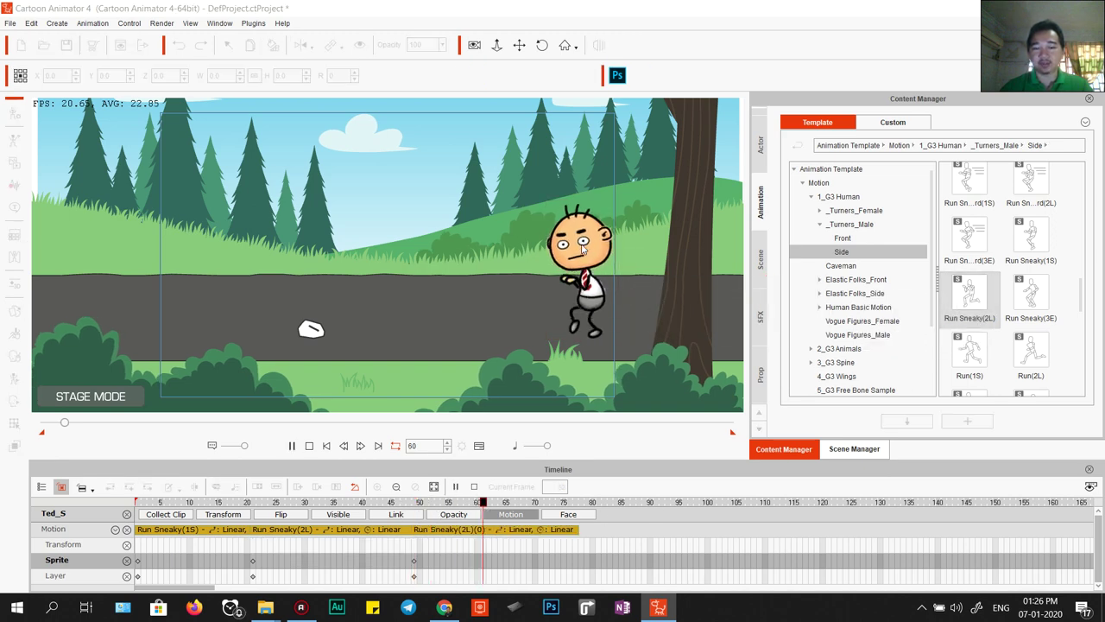
pyautogui.moveTo(953, 298); pyautogui.dragTo(604, 259)
pyautogui.moveTo(980, 300); pyautogui.dragTo(598, 248)
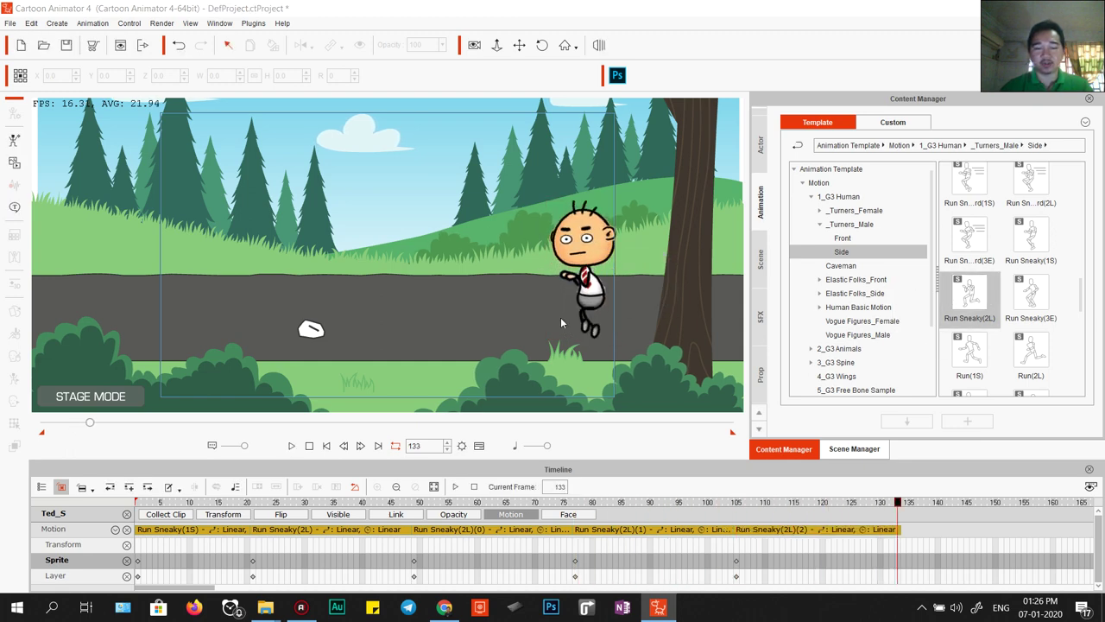
# Add a transform key for the character at frame 16, and at frame 133 move him to the stone at about X -69, Y -39.
pyautogui.click(223, 515)
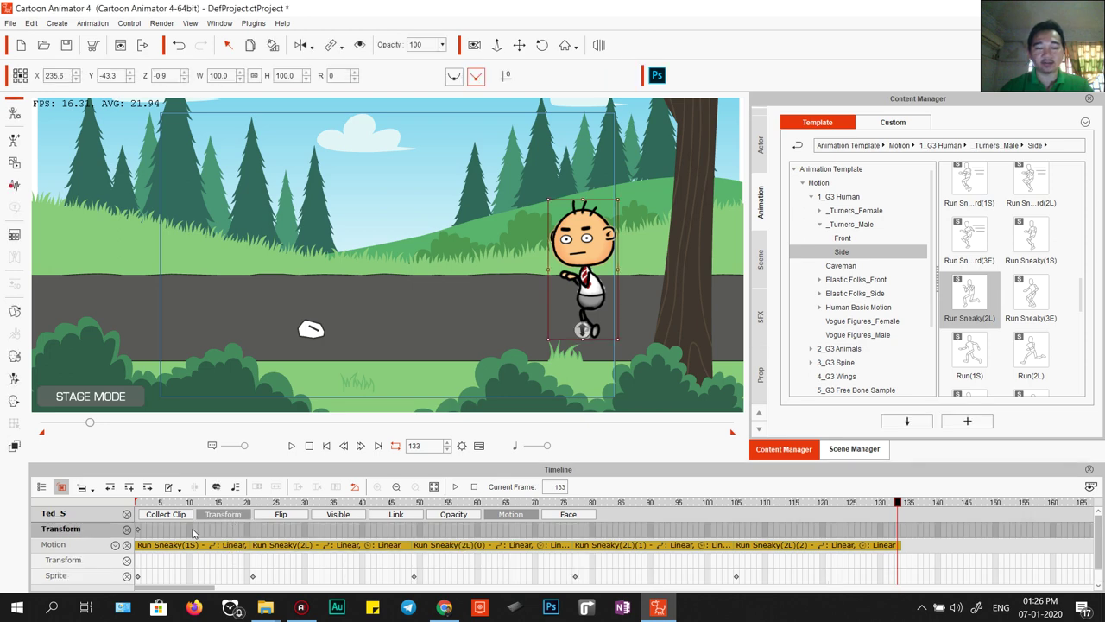
pyautogui.moveTo(148, 505); pyautogui.dragTo(226, 503)
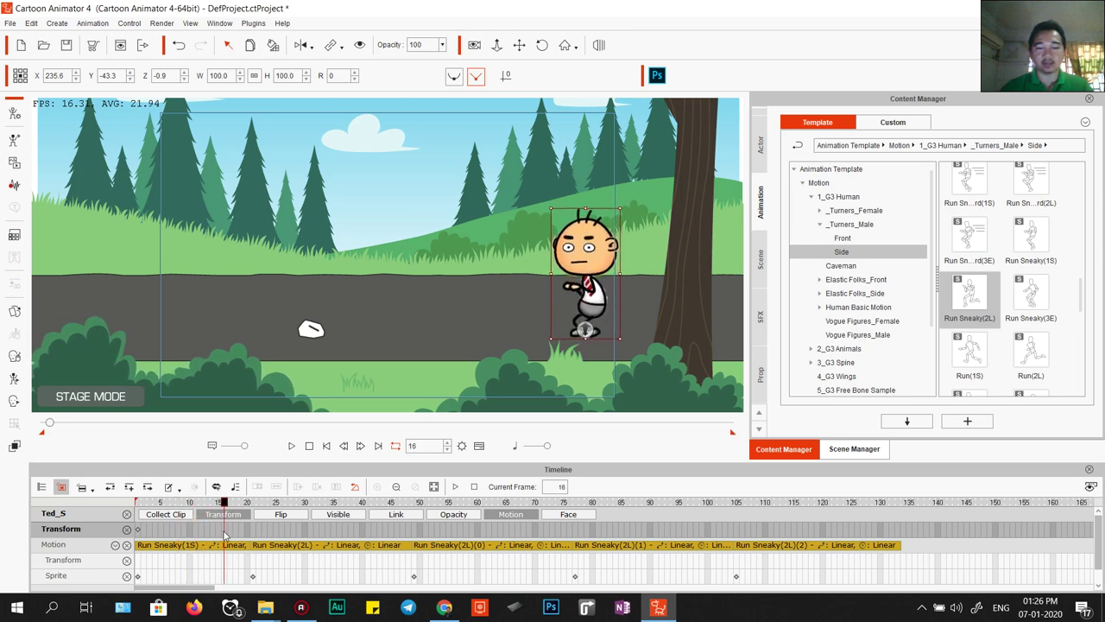
pyautogui.moveTo(224, 504); pyautogui.dragTo(898, 511)
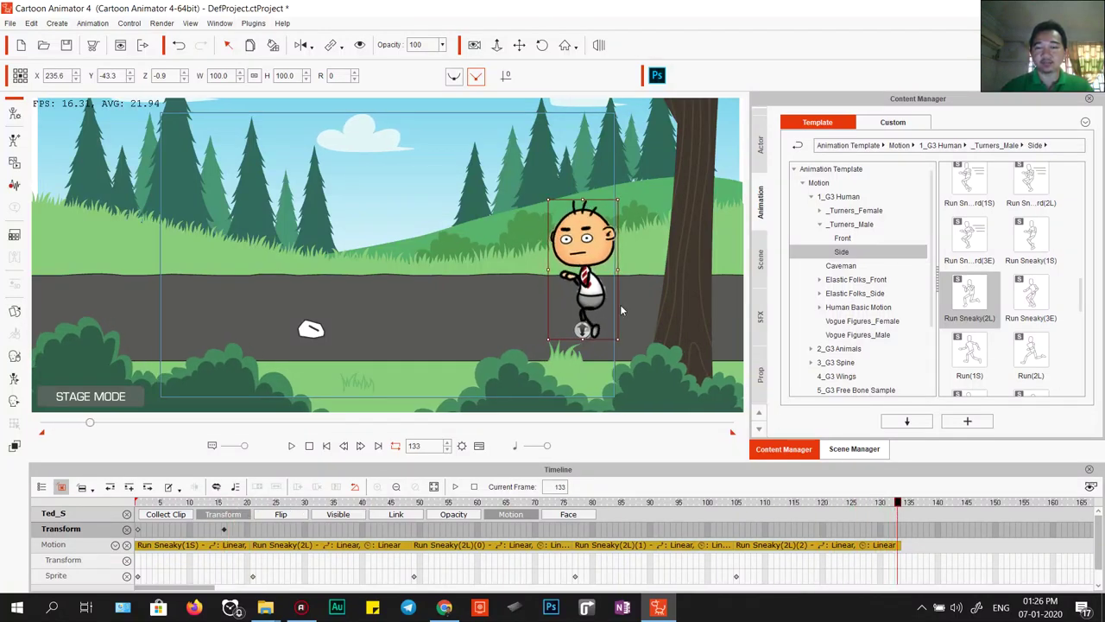
pyautogui.moveTo(601, 297); pyautogui.dragTo(338, 293)
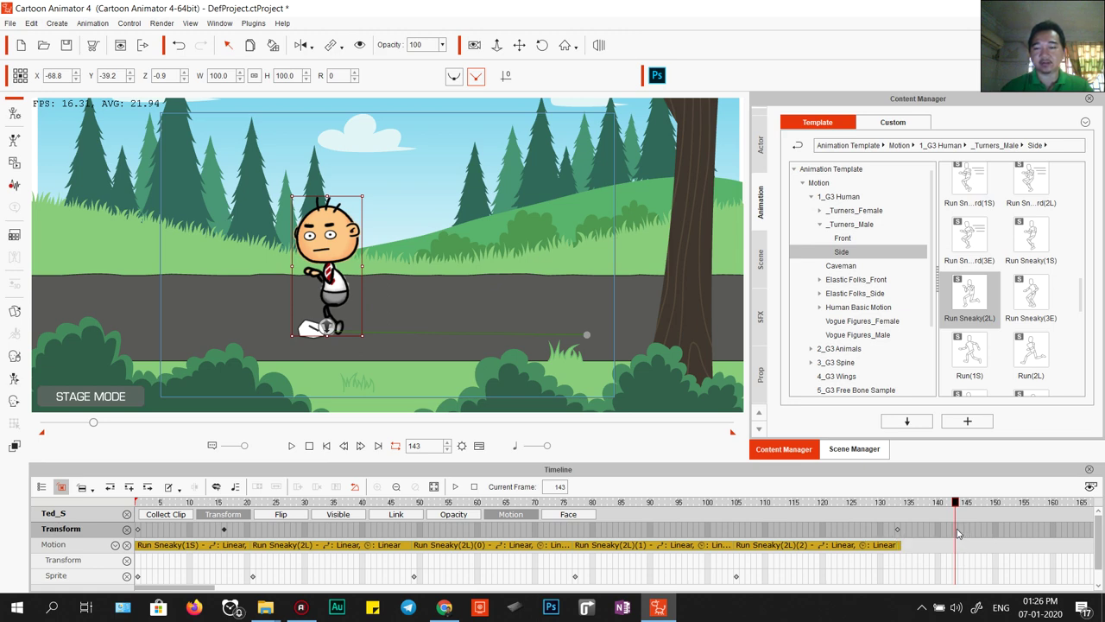
# At frame 143, rotate the character to 270 degrees and move him past the stone to about X -236, Y -32.
pyautogui.moveTo(335, 251); pyautogui.dragTo(239, 251)
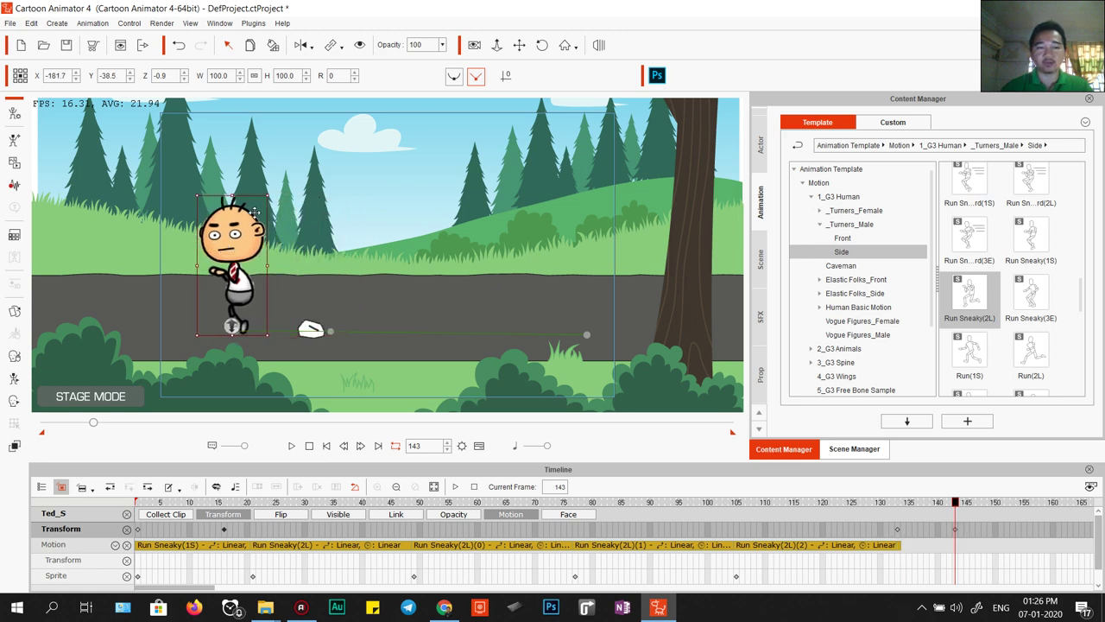
pyautogui.moveTo(272, 187); pyautogui.dragTo(99, 294)
pyautogui.moveTo(129, 329); pyautogui.dragTo(84, 322)
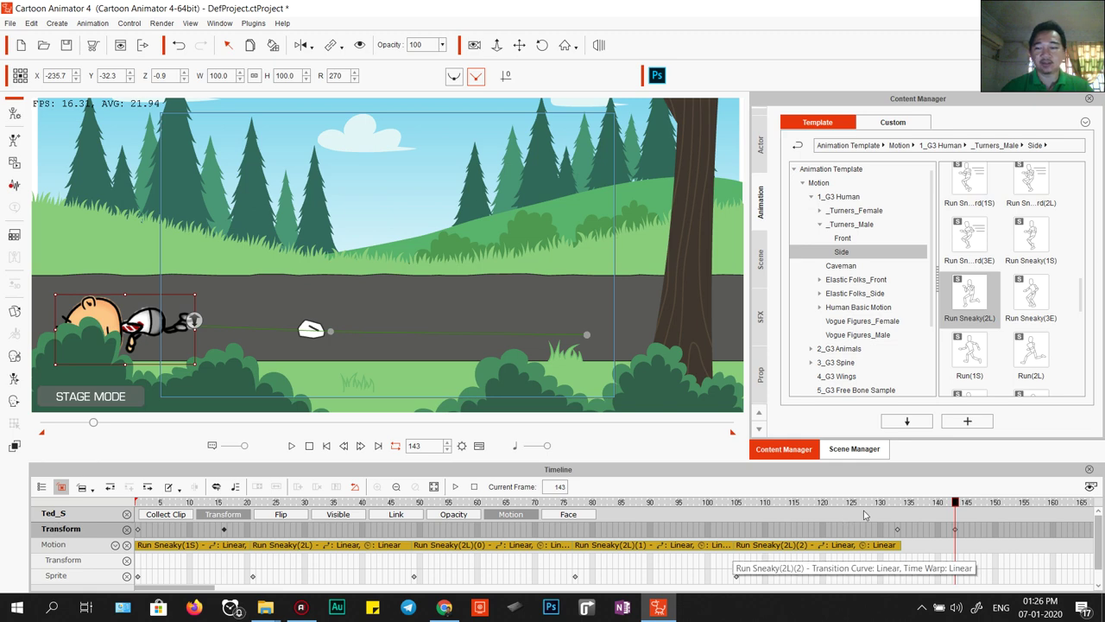
# Retime the character's fall by moving its final transform key to frame 141, previewing the motion from frame 133.
pyautogui.press('space')
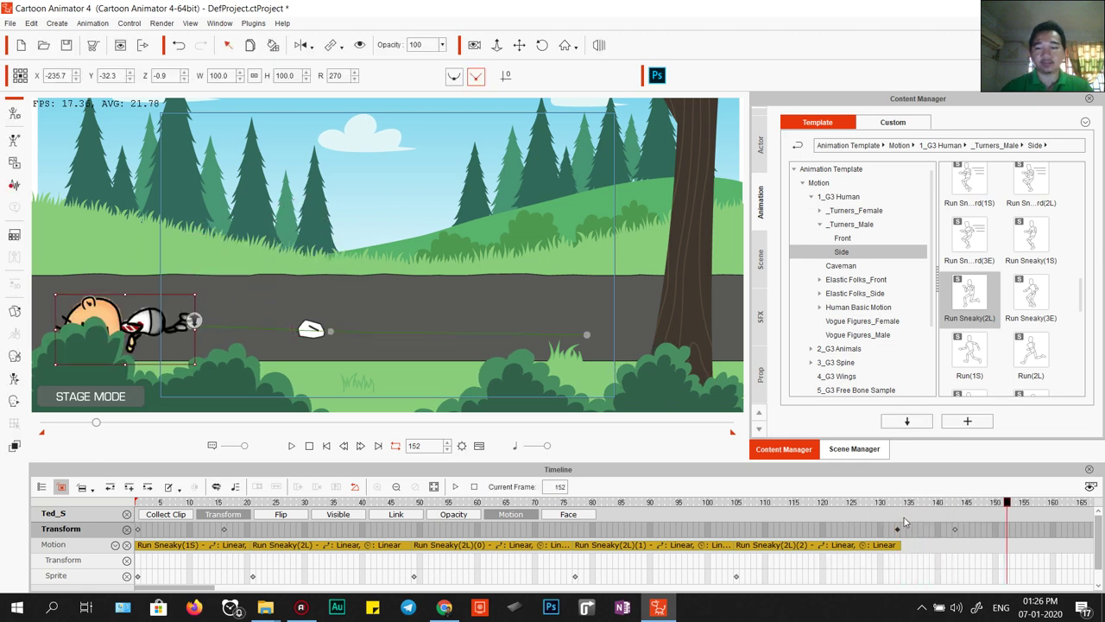
pyautogui.click(898, 529)
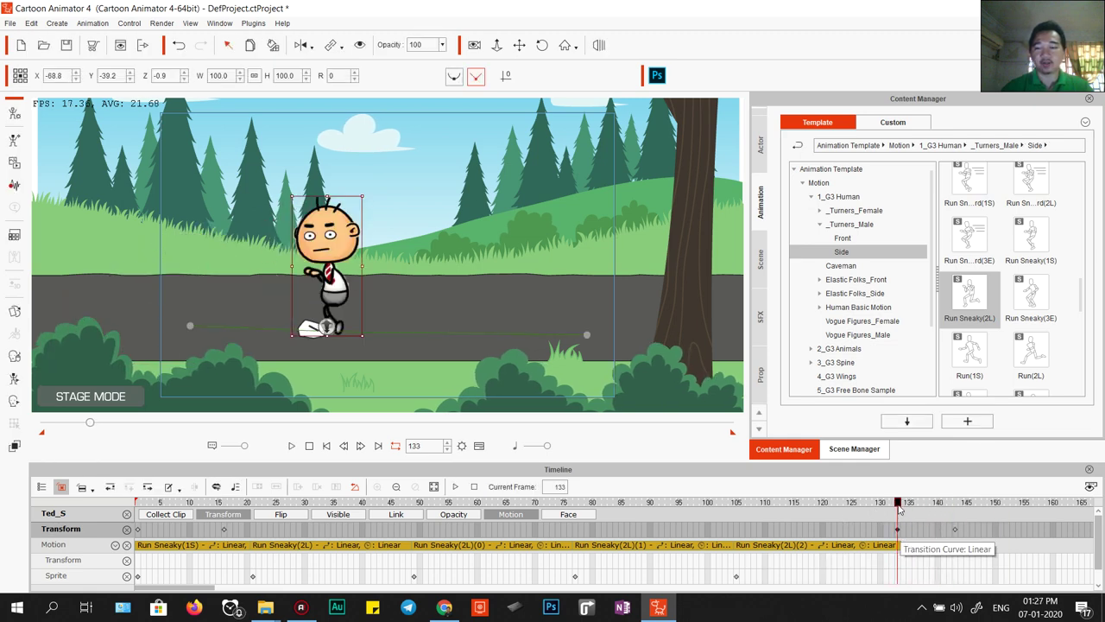
pyautogui.moveTo(900, 505); pyautogui.dragTo(953, 516)
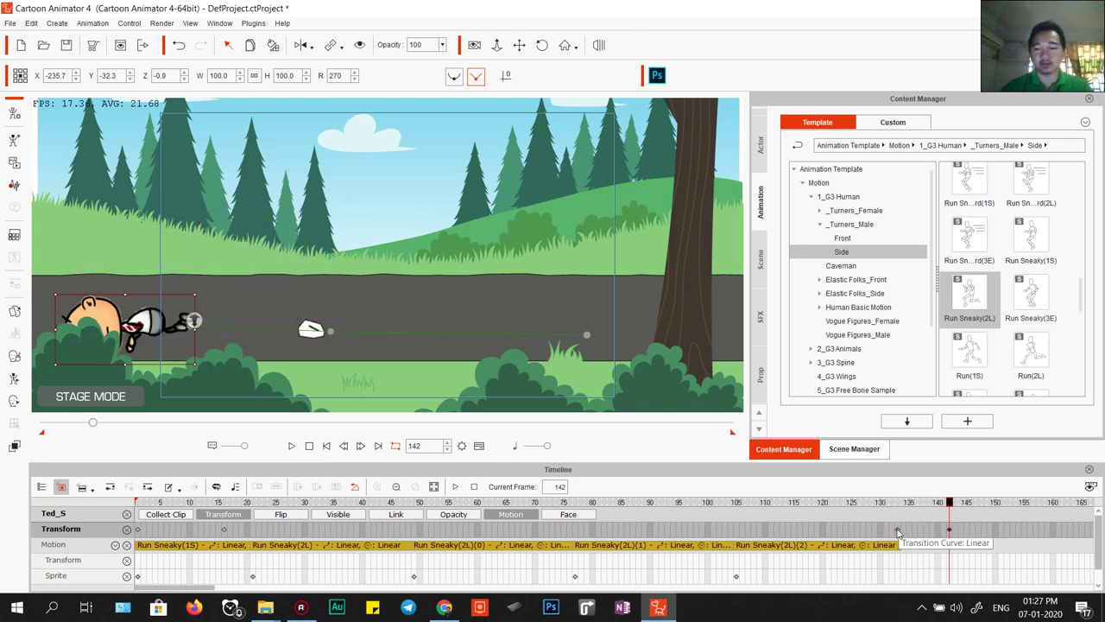
pyautogui.press('space')
pyautogui.press('space')
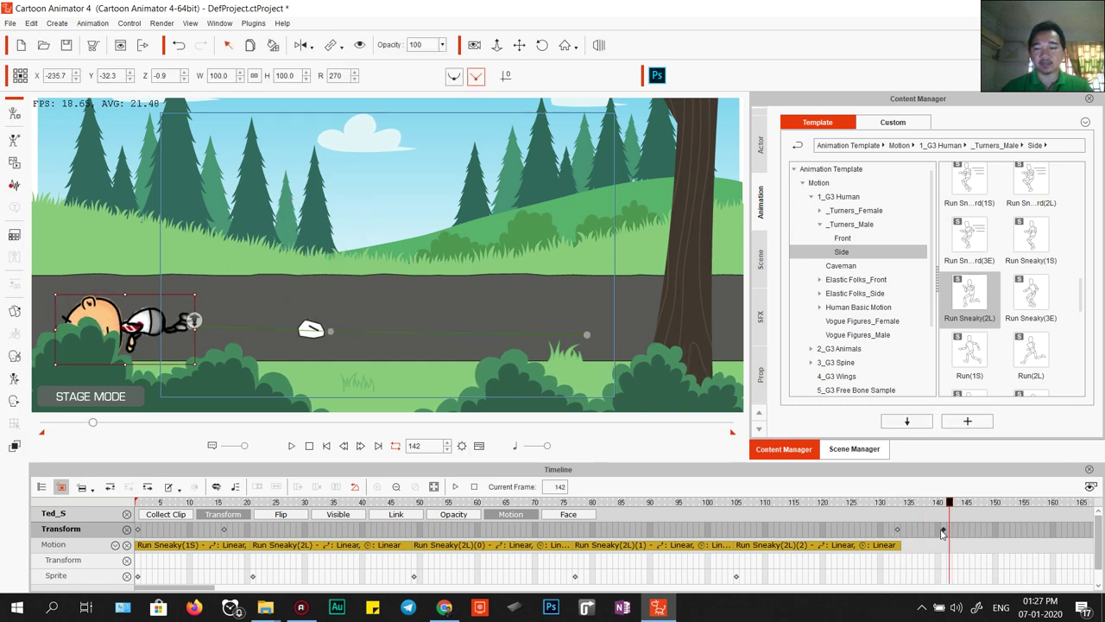
pyautogui.click(898, 530)
pyautogui.press('space')
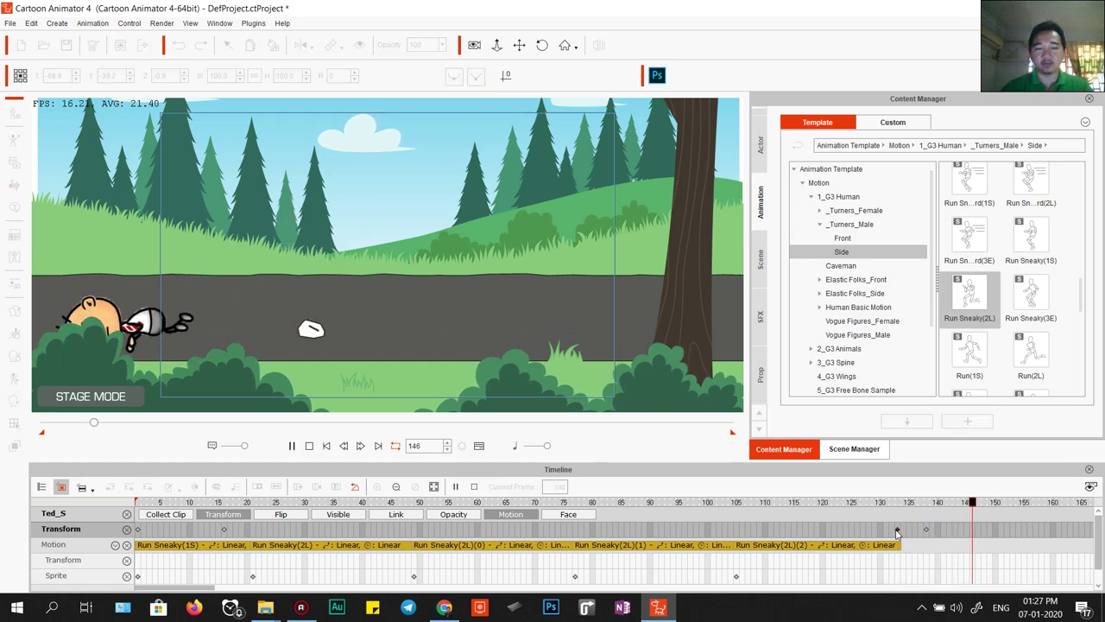
pyautogui.press('space')
pyautogui.moveTo(926, 529); pyautogui.dragTo(942, 534)
pyautogui.press('space')
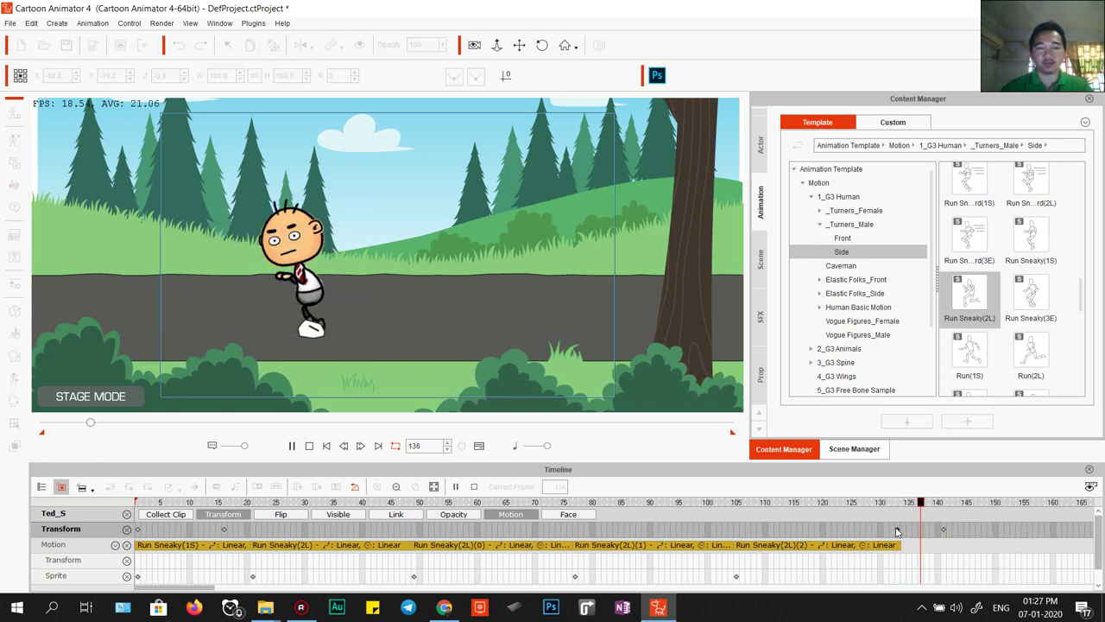
pyautogui.click(896, 531)
pyautogui.click(943, 531)
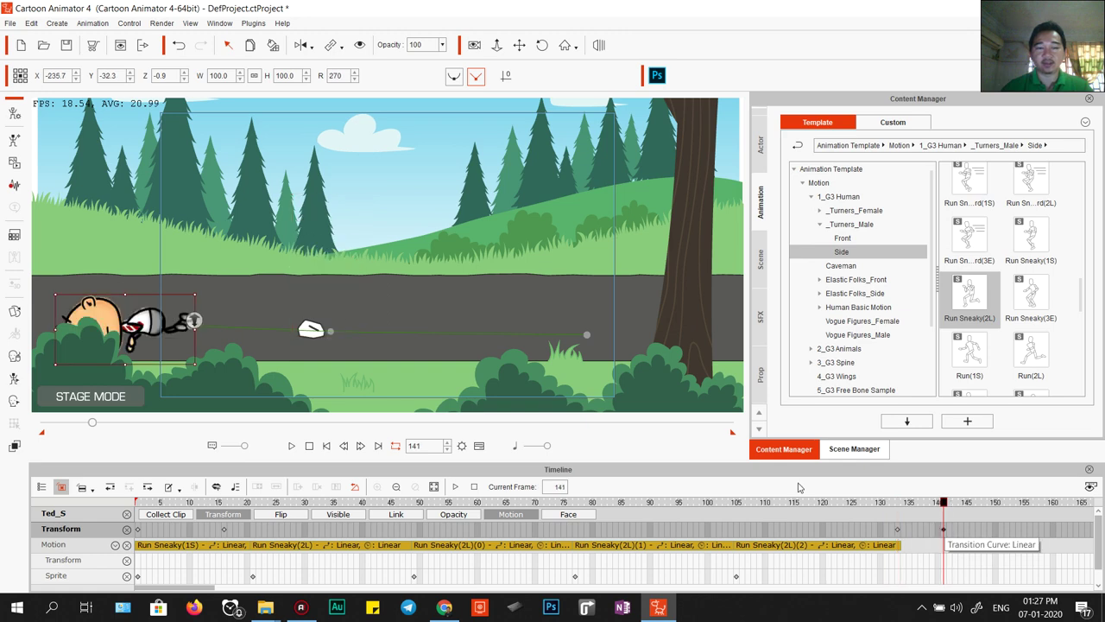
# At frame 134, raise the character above the stone to key a small hop, preview the trip and return to frame 1.
pyautogui.moveTo(915, 505); pyautogui.dragTo(903, 506)
pyautogui.moveTo(311, 280); pyautogui.dragTo(306, 247)
pyautogui.press('space')
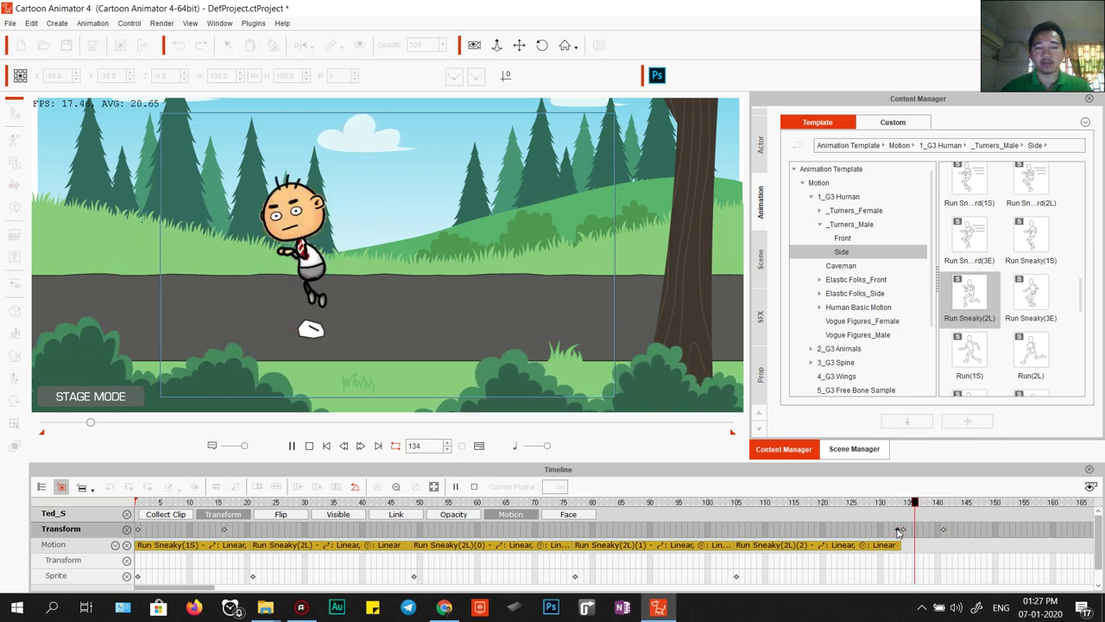
pyautogui.click(944, 529)
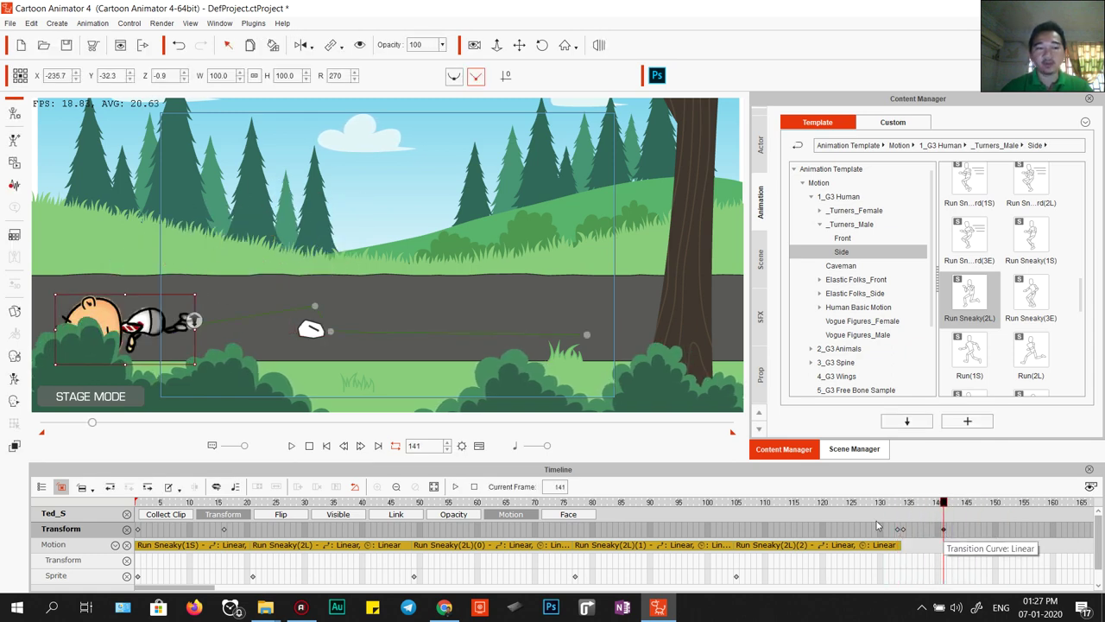
pyautogui.click(309, 445)
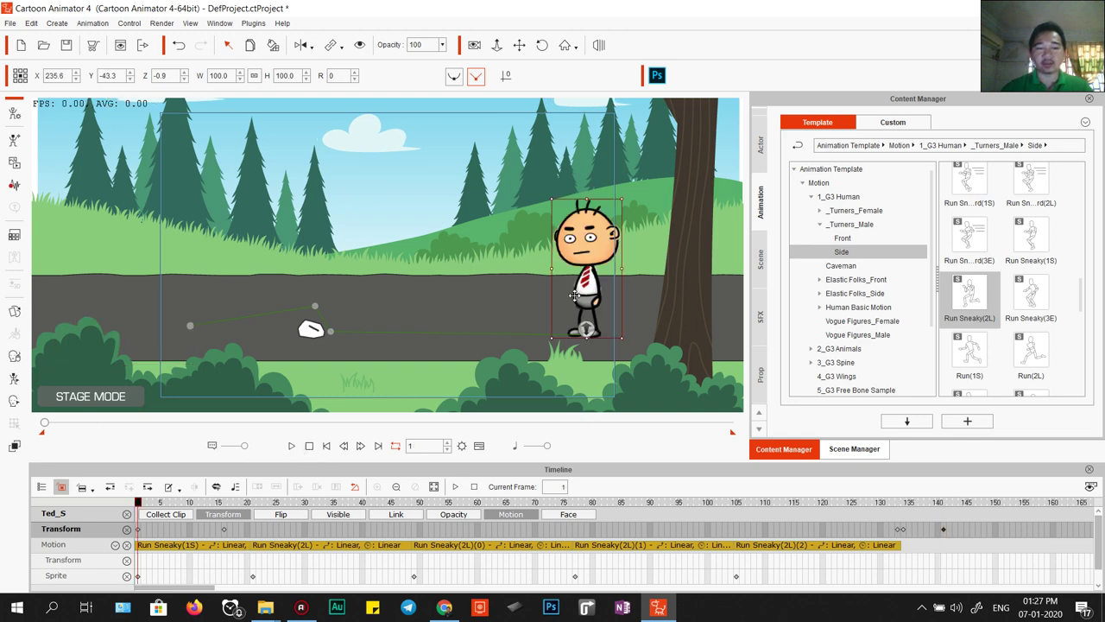
# Inspect the arm poses in the first frames and remove the RArm motion from the Run Sneaky(1S) clip at frame 8.
pyautogui.moveTo(144, 503); pyautogui.dragTo(204, 517)
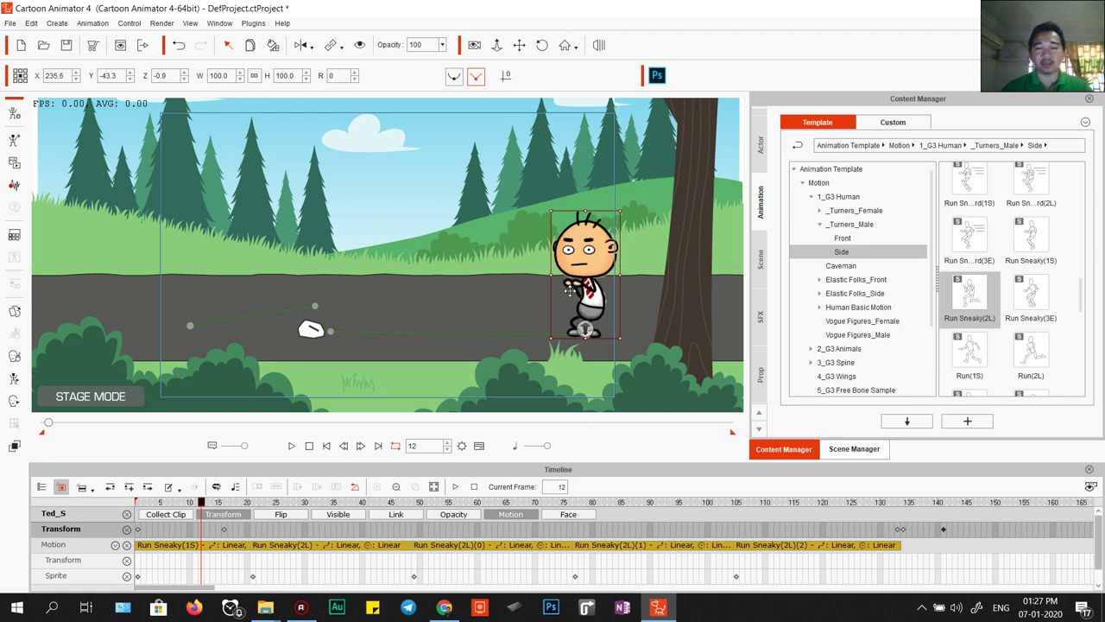
pyautogui.moveTo(201, 504); pyautogui.dragTo(380, 528)
pyautogui.click(178, 504)
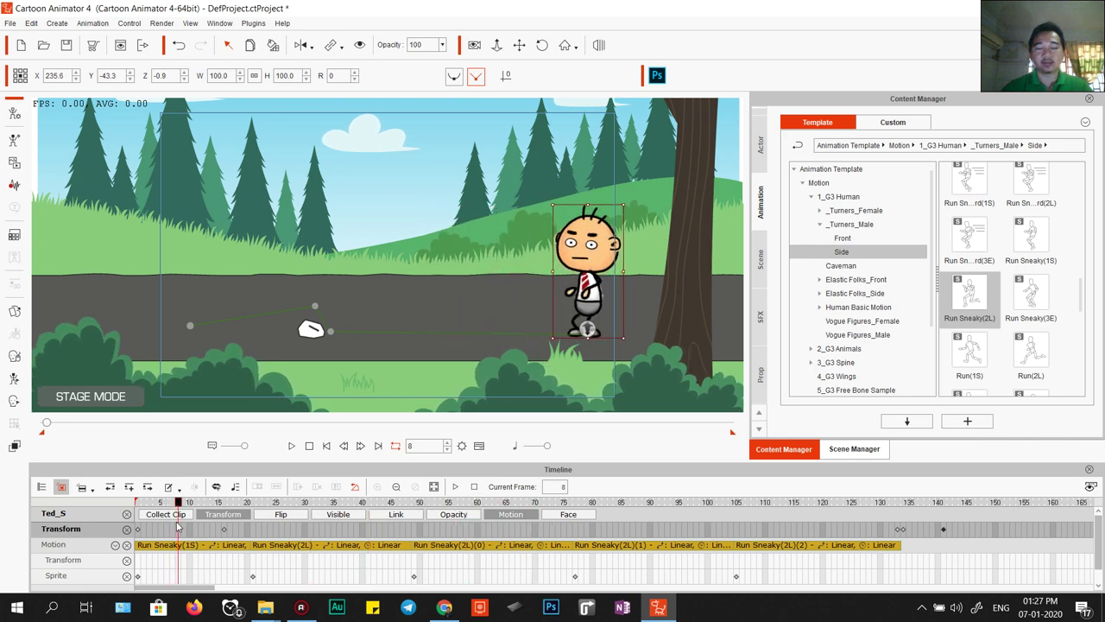
pyautogui.click(195, 545)
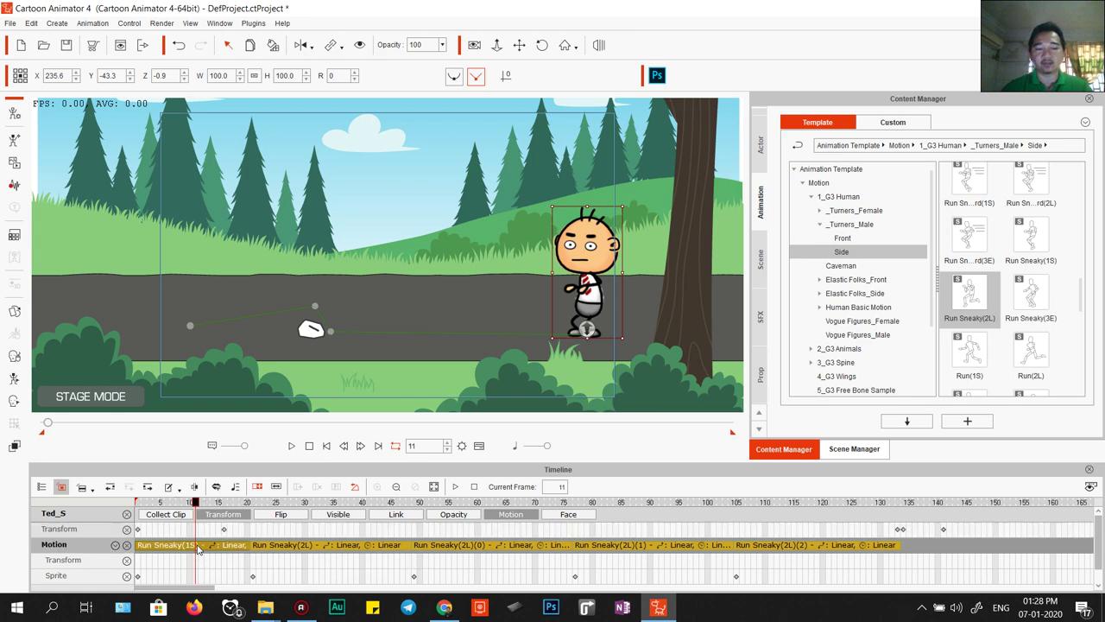
pyautogui.rightClick(198, 545)
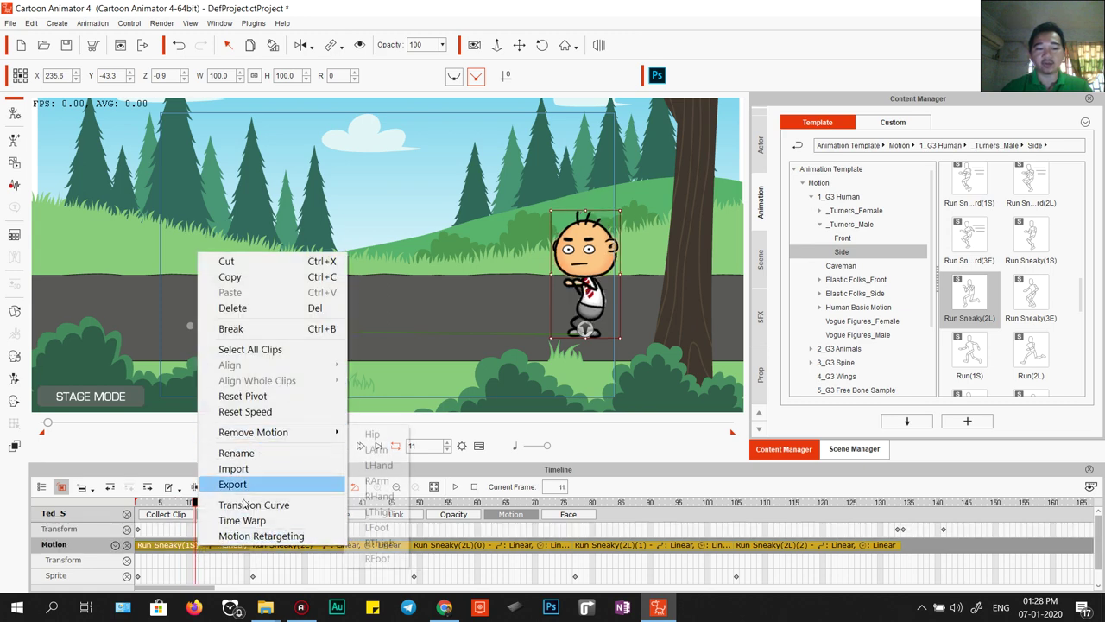
pyautogui.click(184, 545)
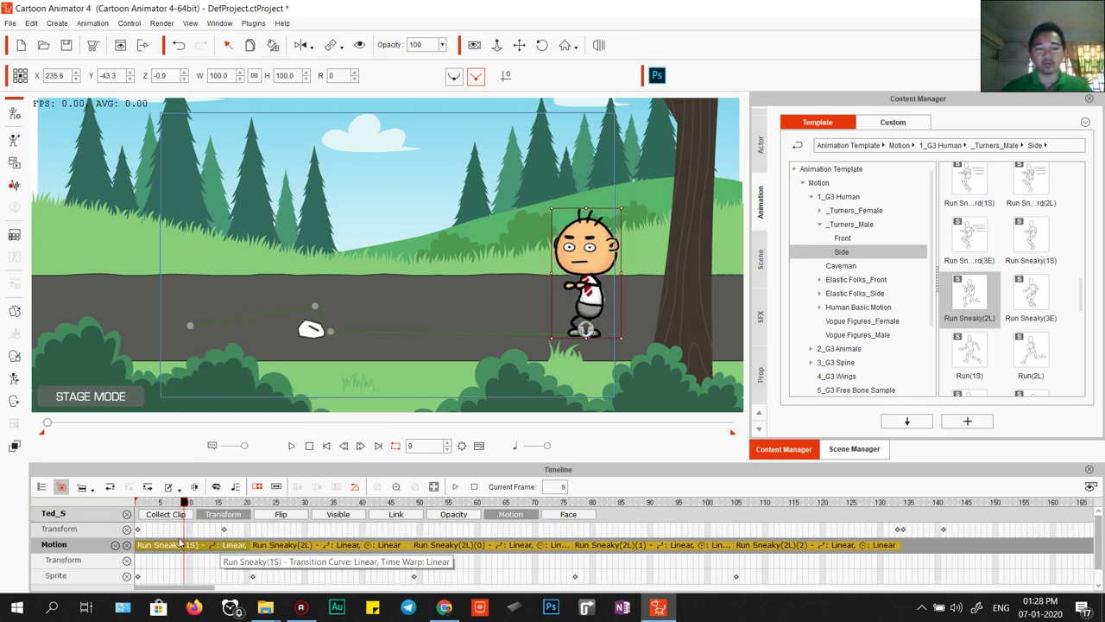
pyautogui.click(177, 503)
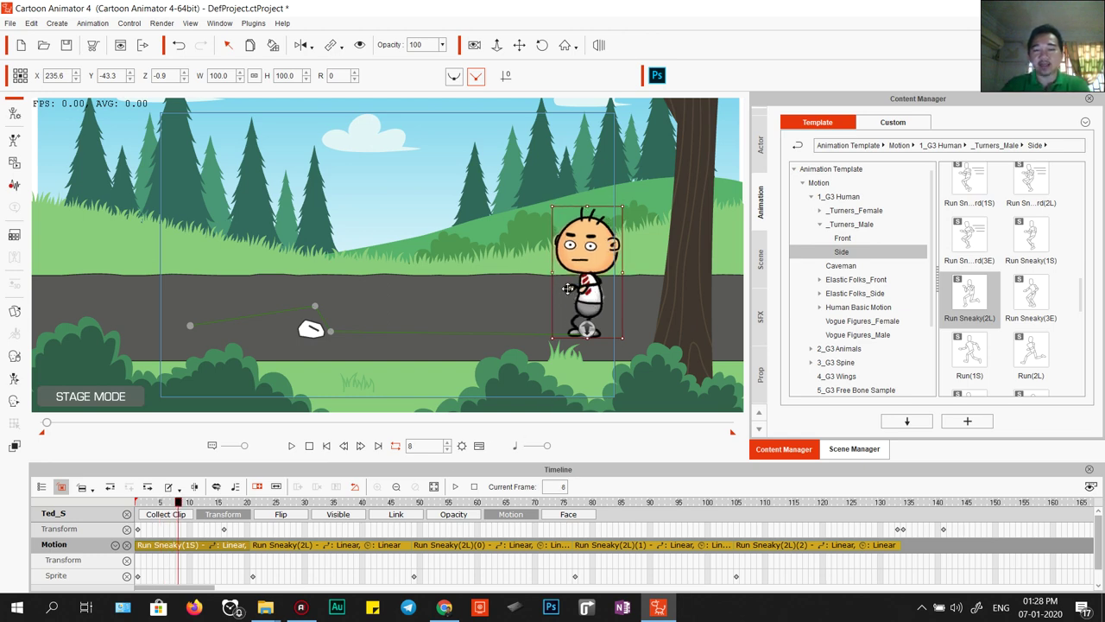
pyautogui.rightClick(178, 552)
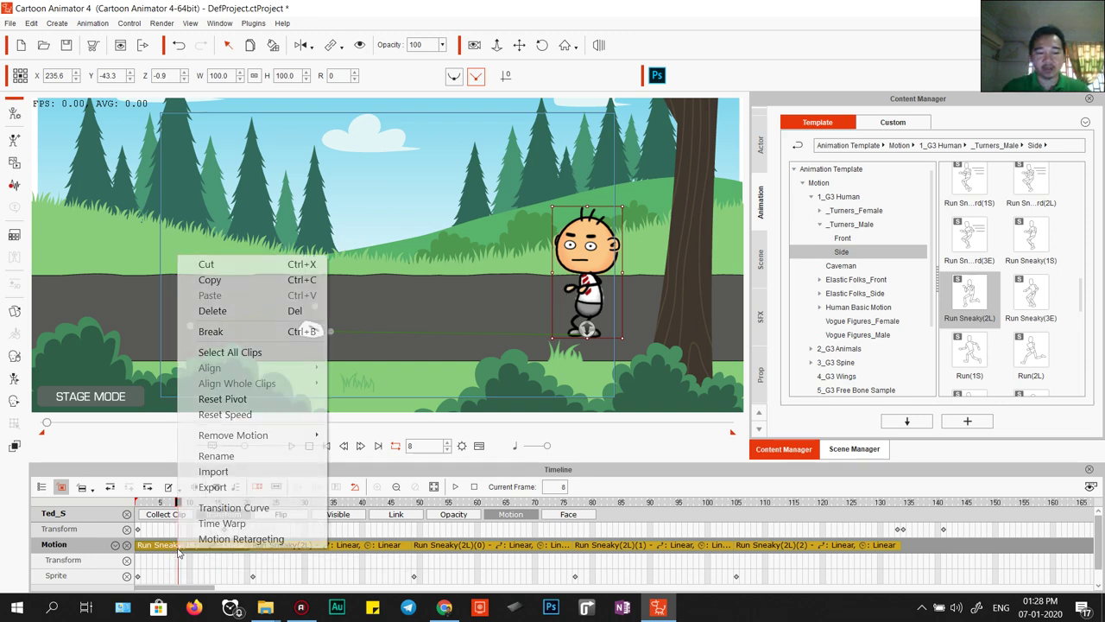
pyautogui.moveTo(246, 436)
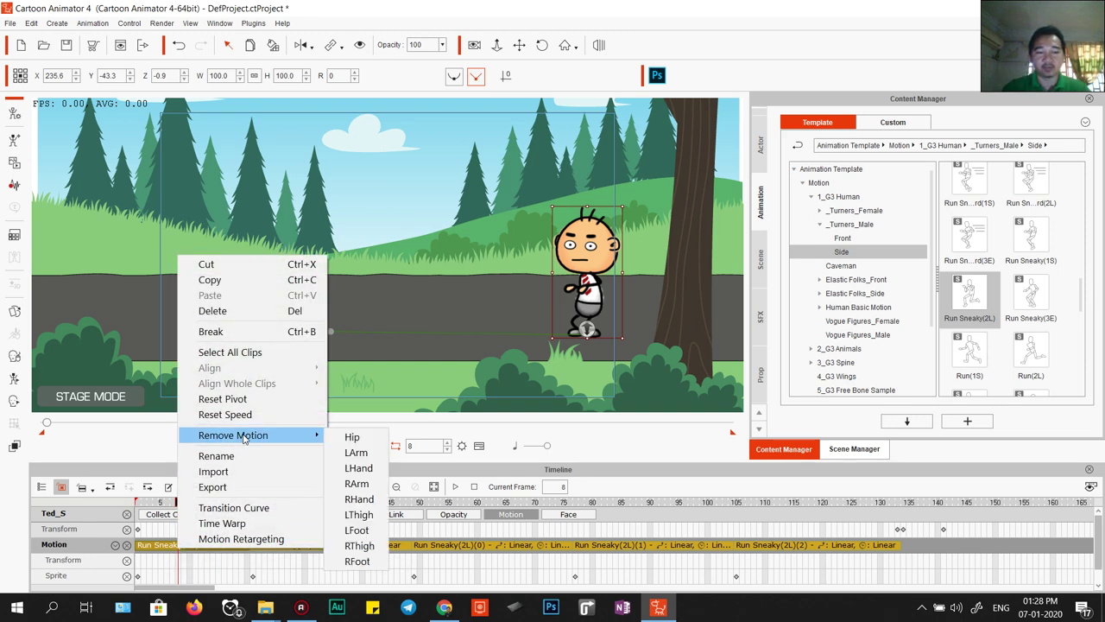
pyautogui.click(355, 484)
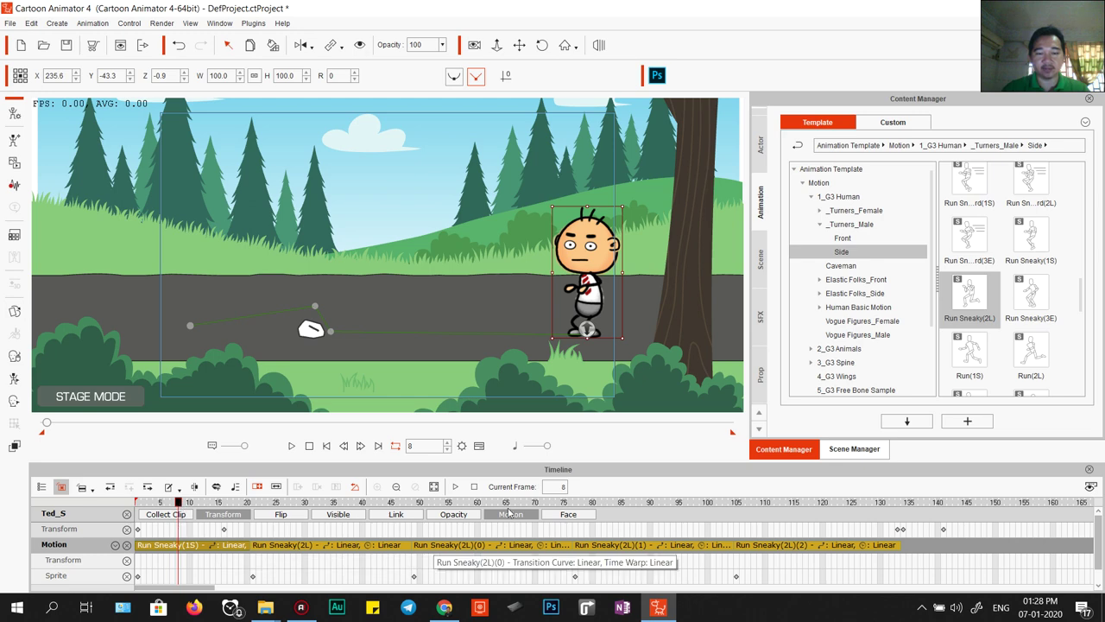
# Remove the RHand motion and again the RArm motion from the Run Sneaky(1S) clip, and check the poses back to frame 1.
pyautogui.rightClick(178, 550)
pyautogui.moveTo(264, 434)
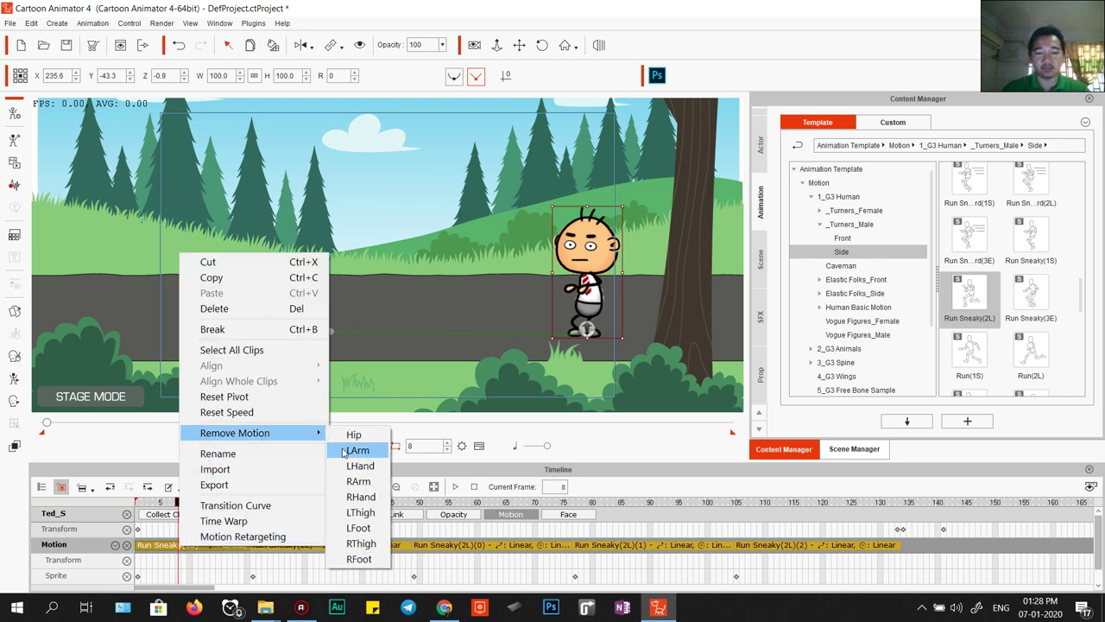
pyautogui.click(359, 497)
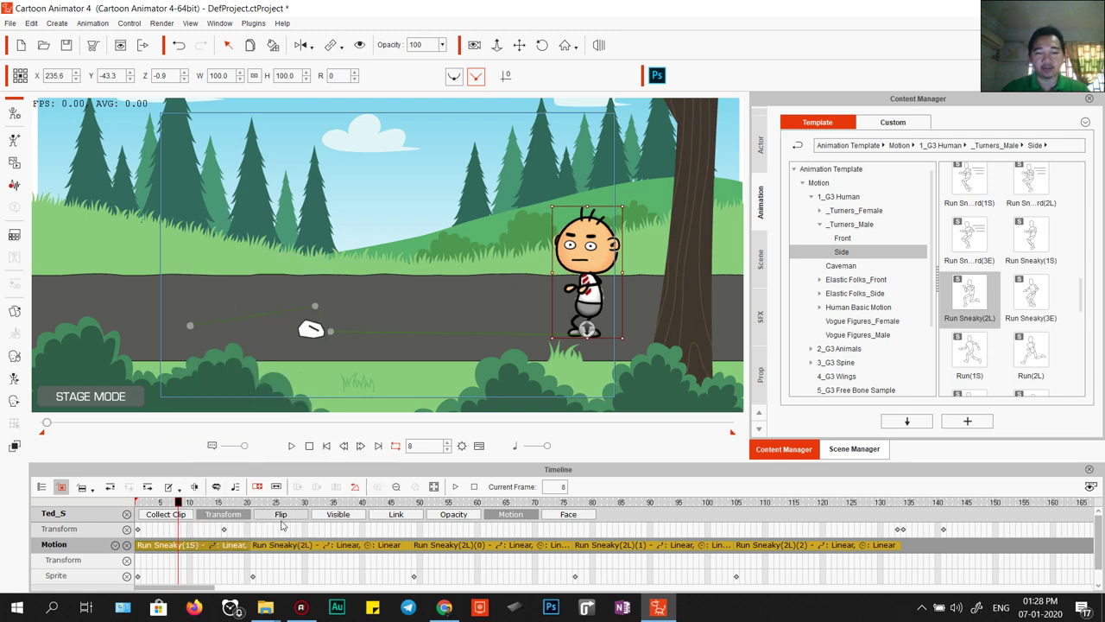
pyautogui.rightClick(180, 550)
pyautogui.moveTo(287, 434)
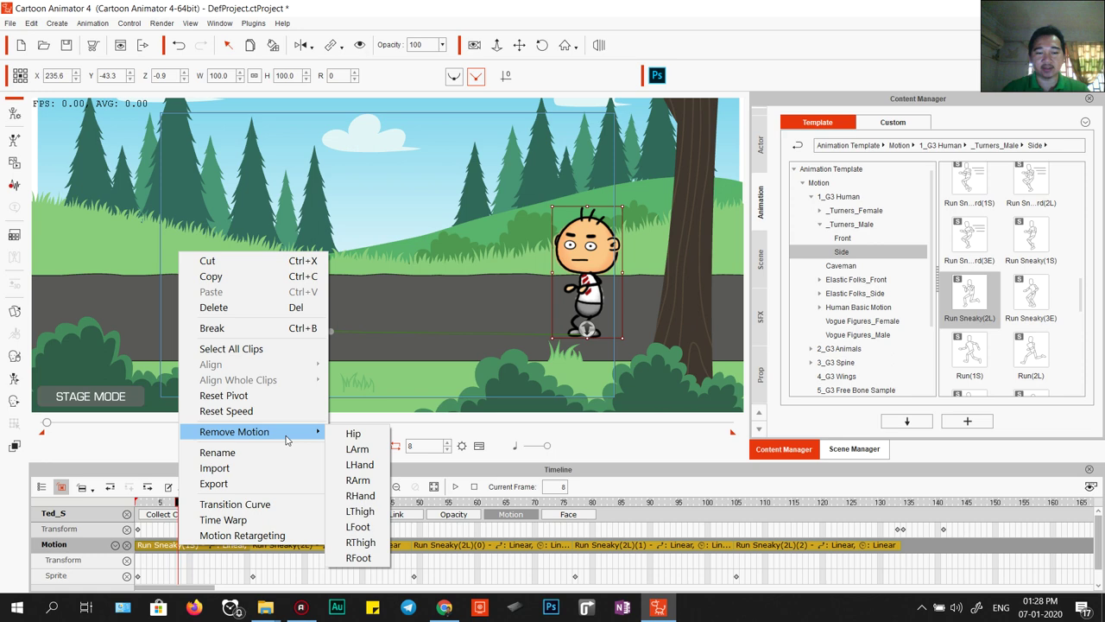
pyautogui.click(359, 480)
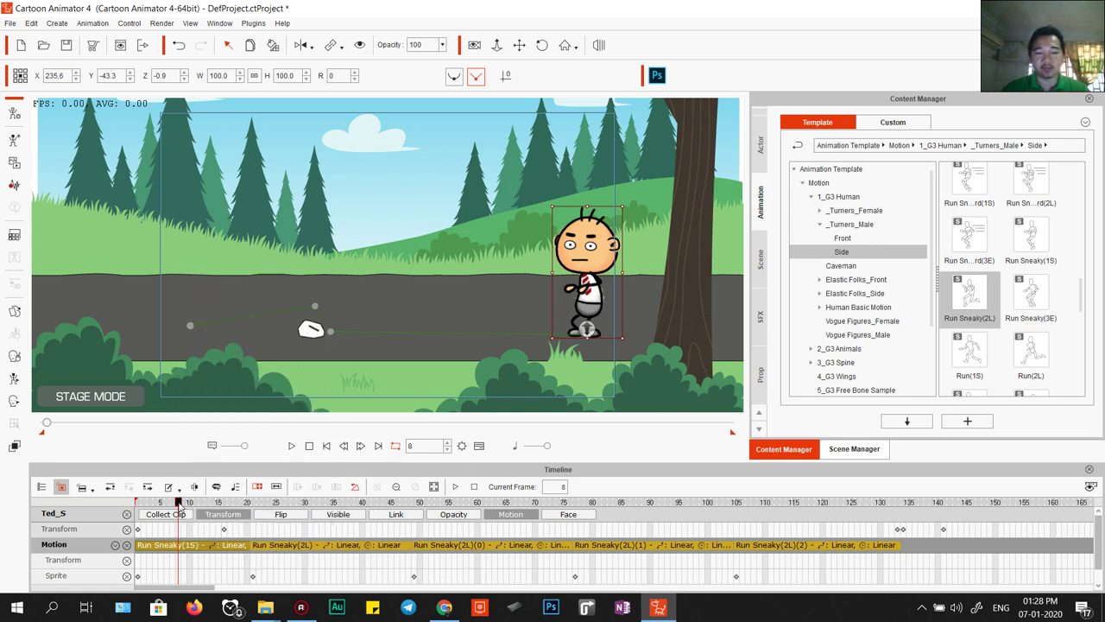
pyautogui.moveTo(177, 503)
pyautogui.mouseDown()
pyautogui.moveTo(136, 503)
pyautogui.moveTo(172, 504)
pyautogui.mouseUp()
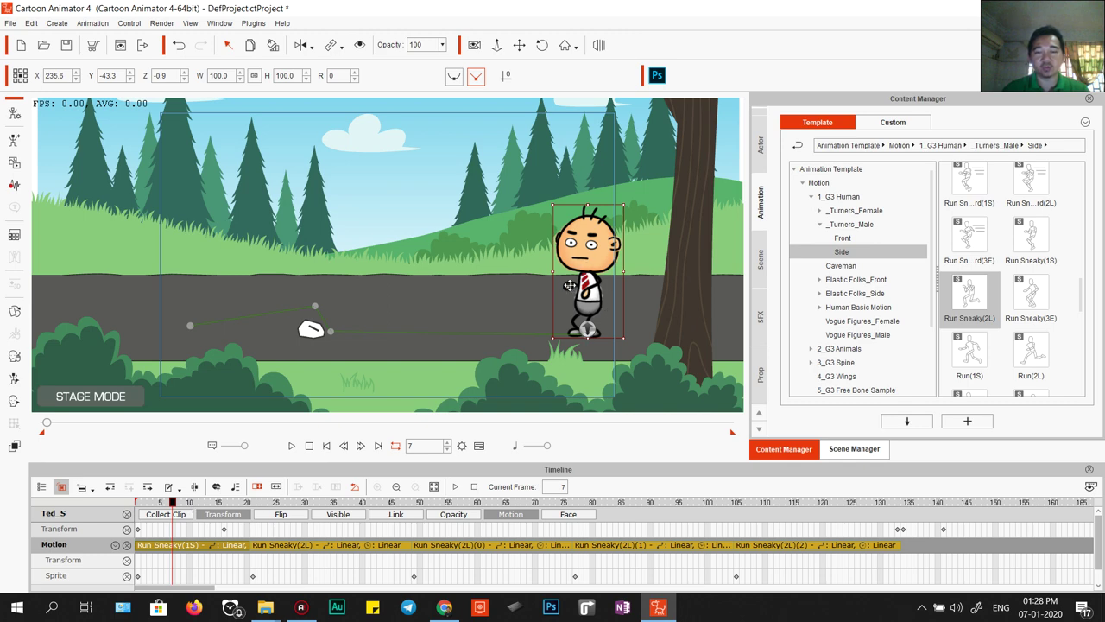
pyautogui.moveTo(173, 508)
pyautogui.mouseDown()
pyautogui.moveTo(145, 507)
pyautogui.moveTo(186, 515)
pyautogui.mouseUp()
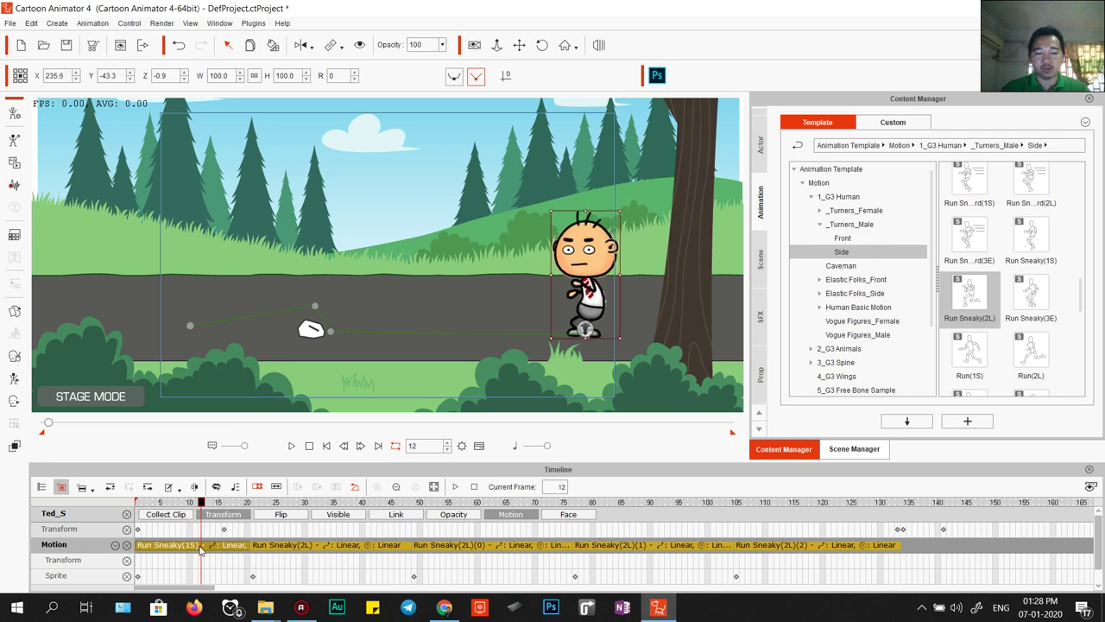
pyautogui.click(277, 553)
pyautogui.click(216, 552)
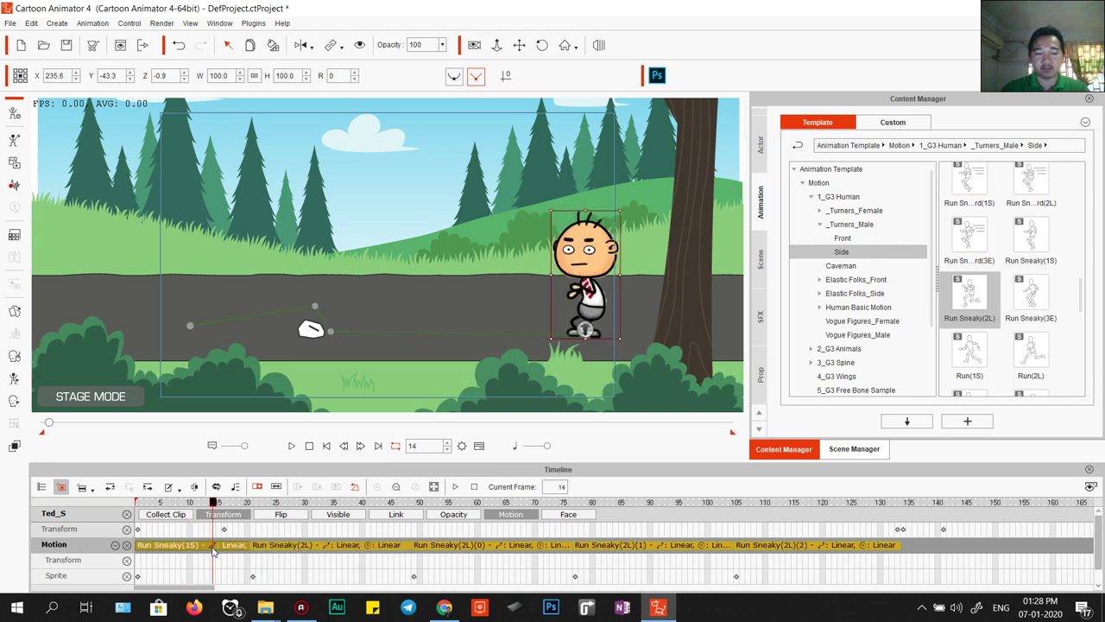
pyautogui.moveTo(216, 508); pyautogui.dragTo(136, 516)
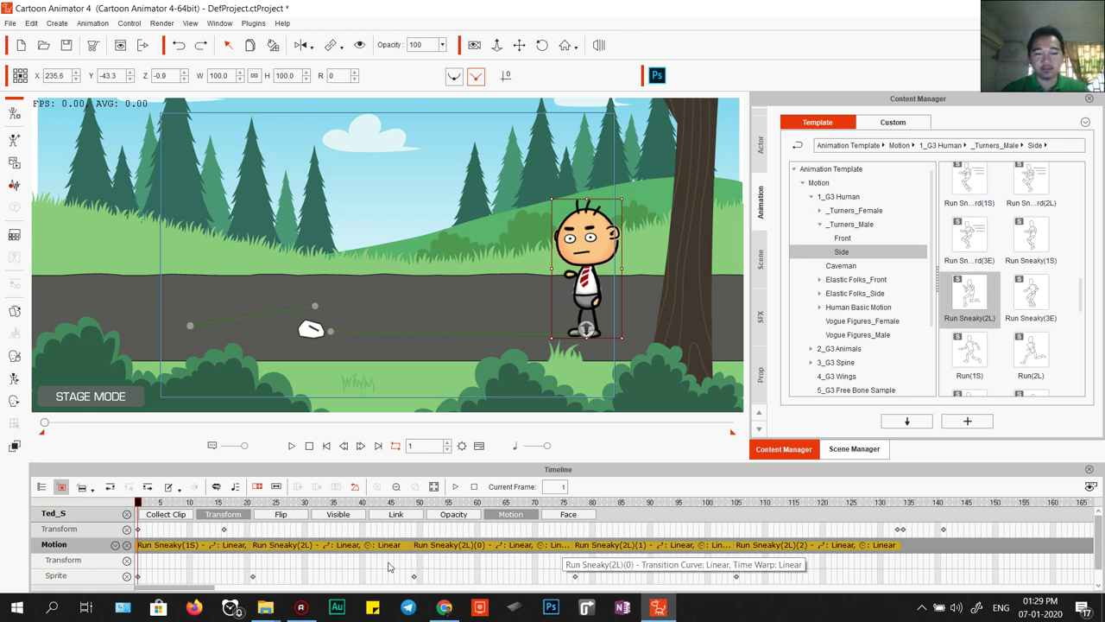
# Display the character's Collect Clip track and mark the range covering all run clips, from frame 1 to about frame 133.
pyautogui.click(167, 515)
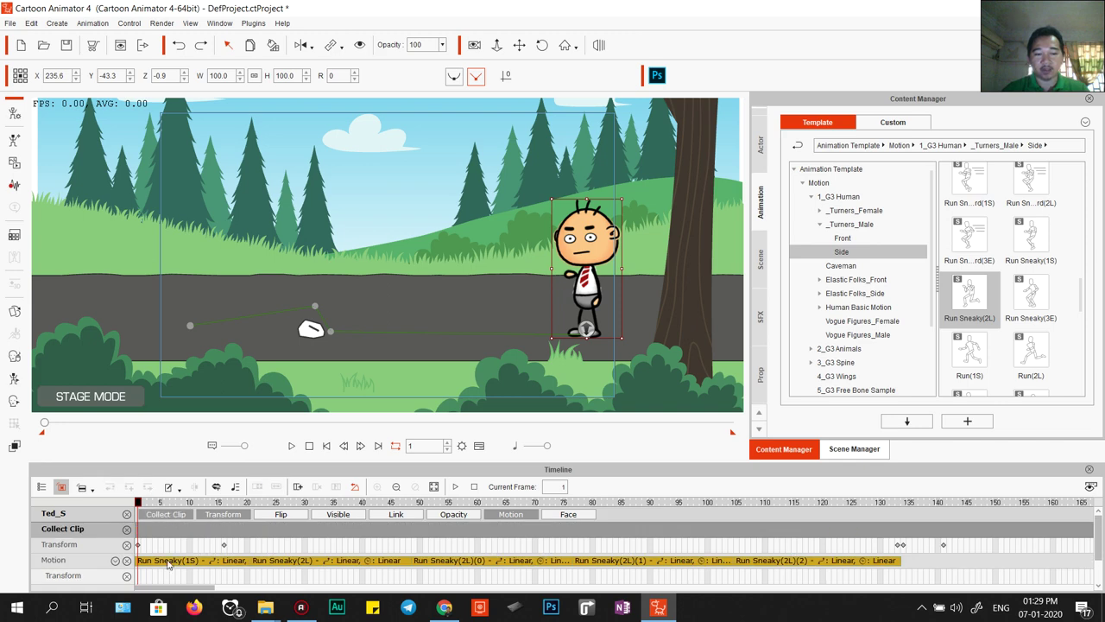
pyautogui.moveTo(898, 533); pyautogui.dragTo(137, 534)
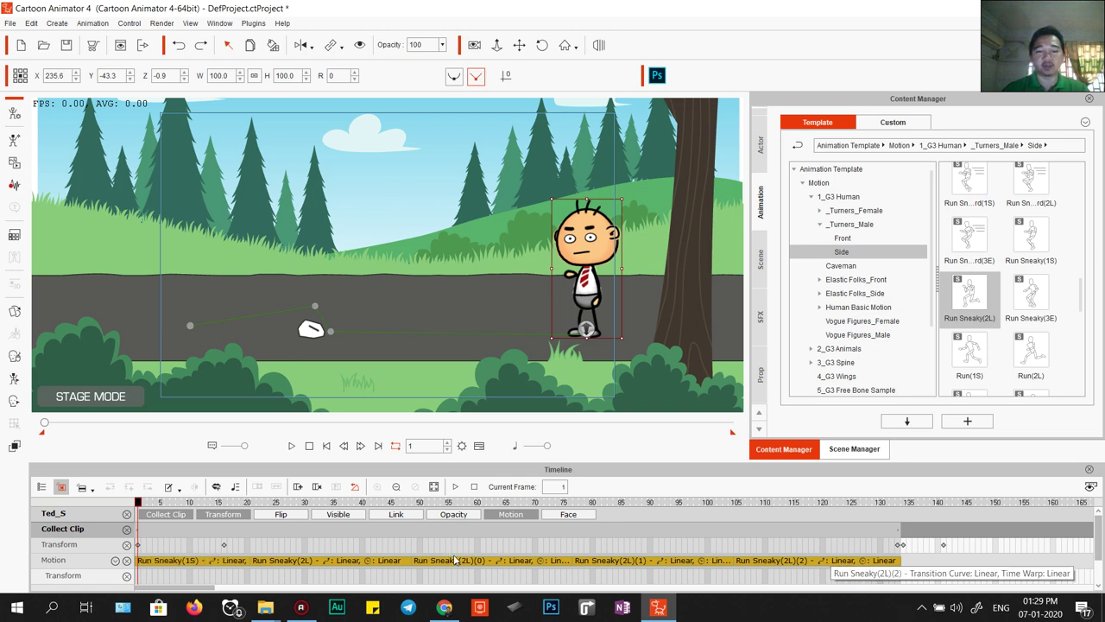
pyautogui.rightClick(177, 533)
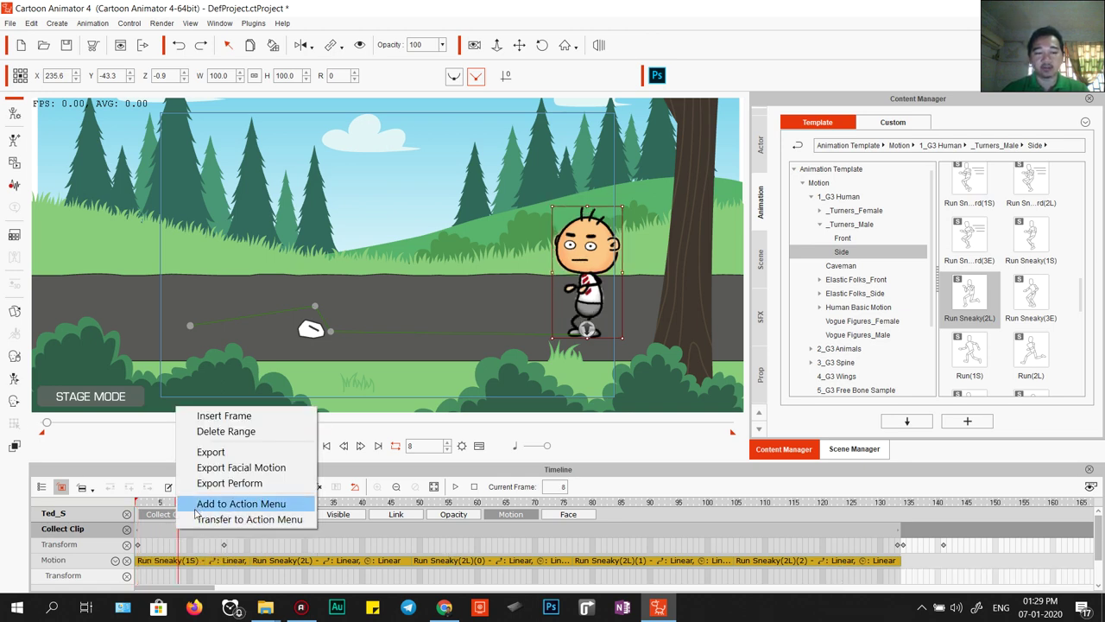
pyautogui.click(199, 505)
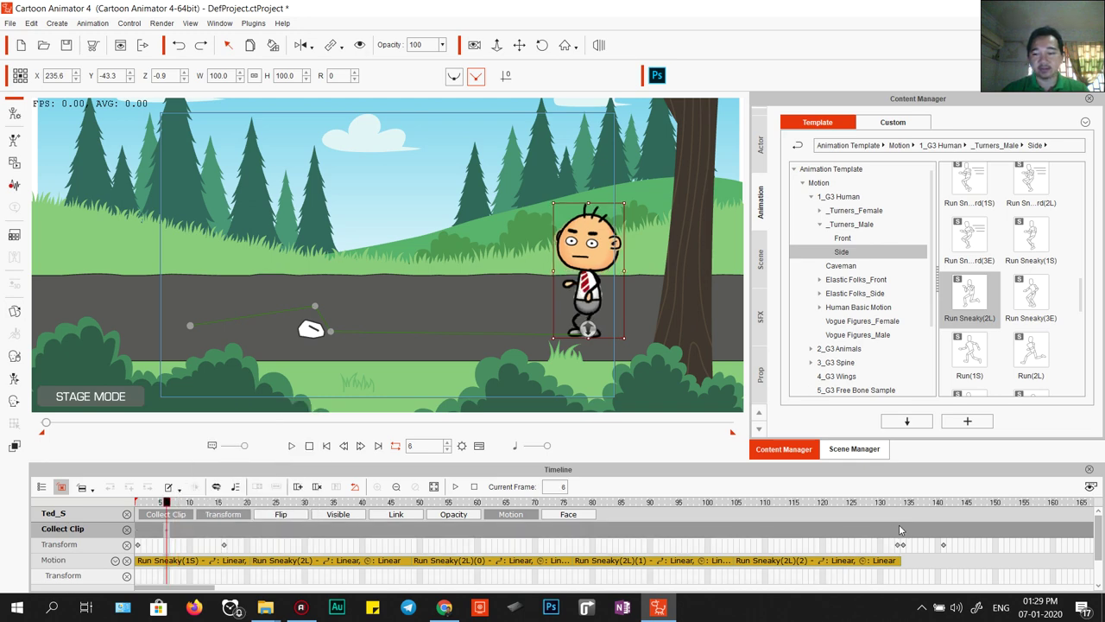
pyautogui.click(900, 529)
pyautogui.moveTo(900, 529); pyautogui.dragTo(135, 530)
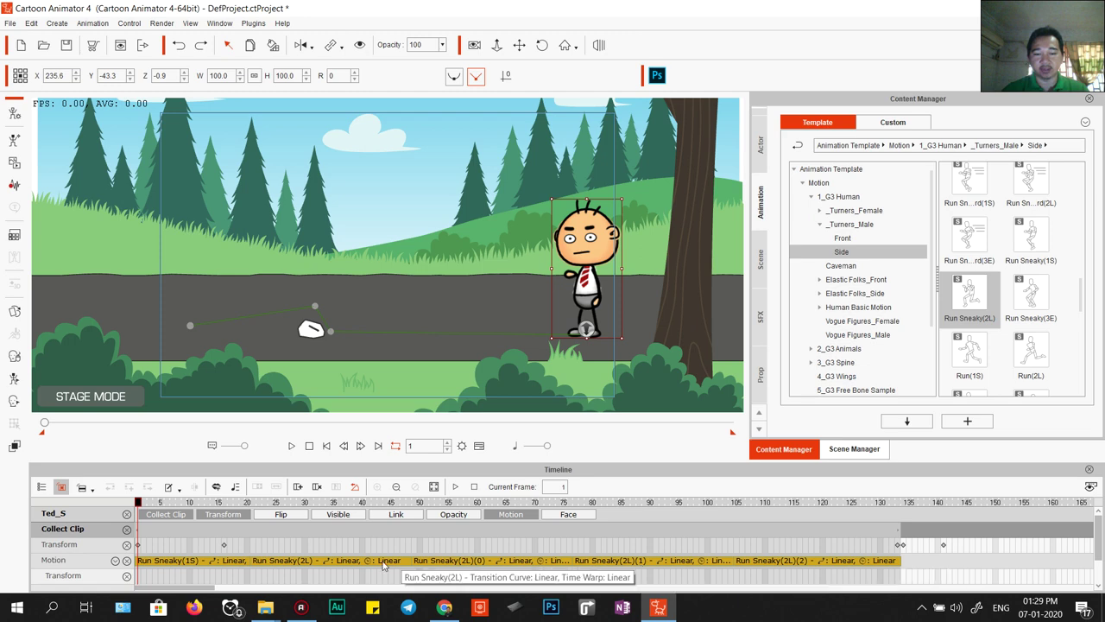
# Add the marked run range to the character's action menu and bring up the character's Action Menu entry.
pyautogui.rightClick(258, 531)
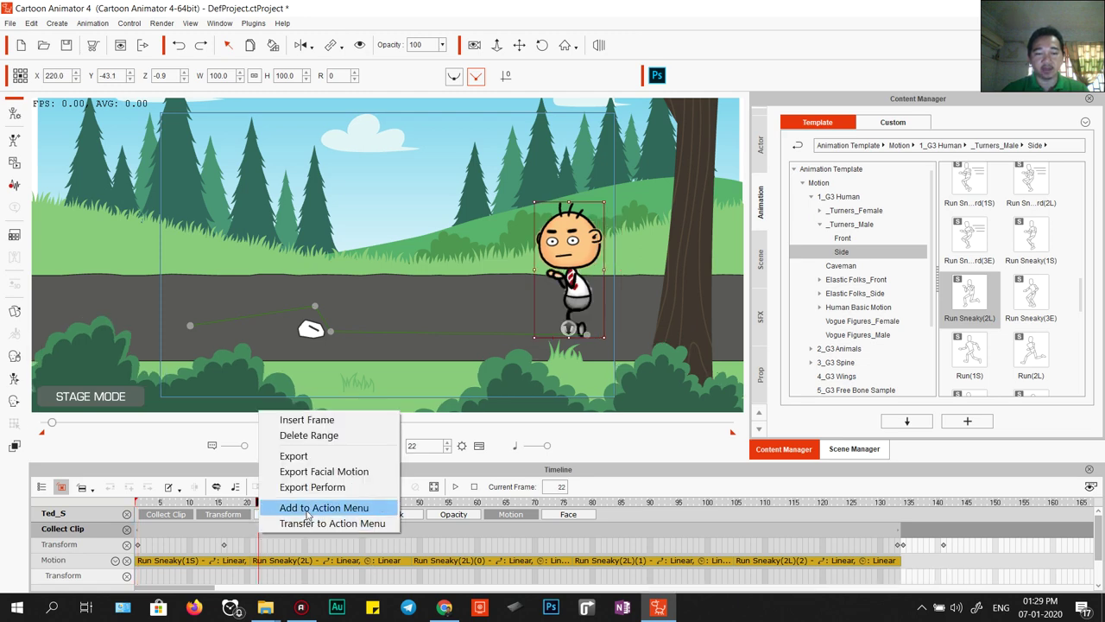
pyautogui.click(309, 509)
pyautogui.click(545, 331)
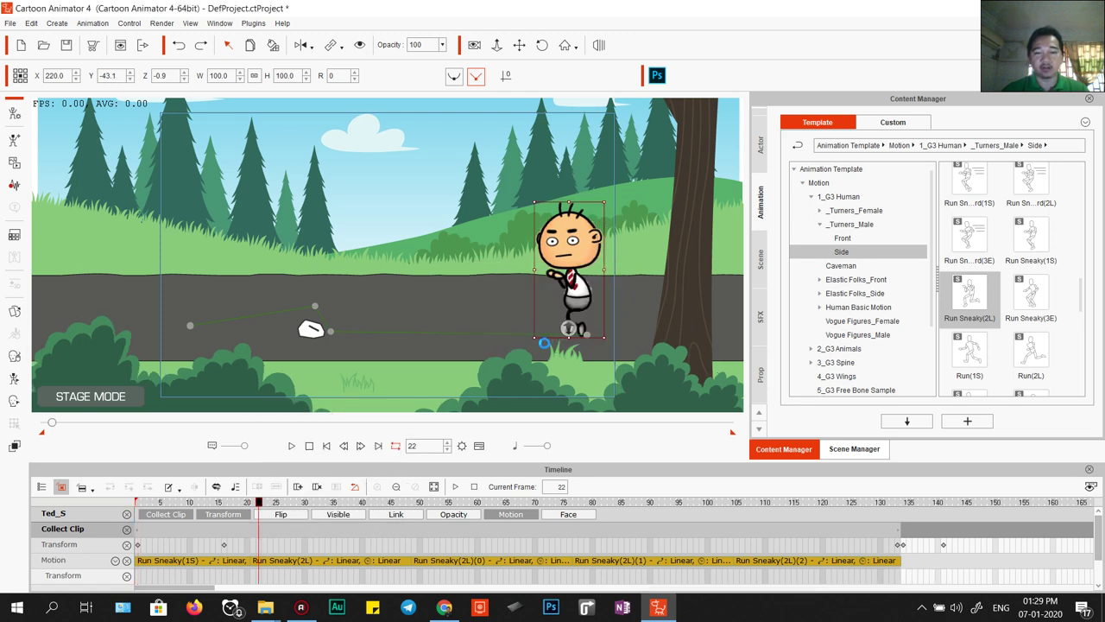
pyautogui.rightClick(568, 248)
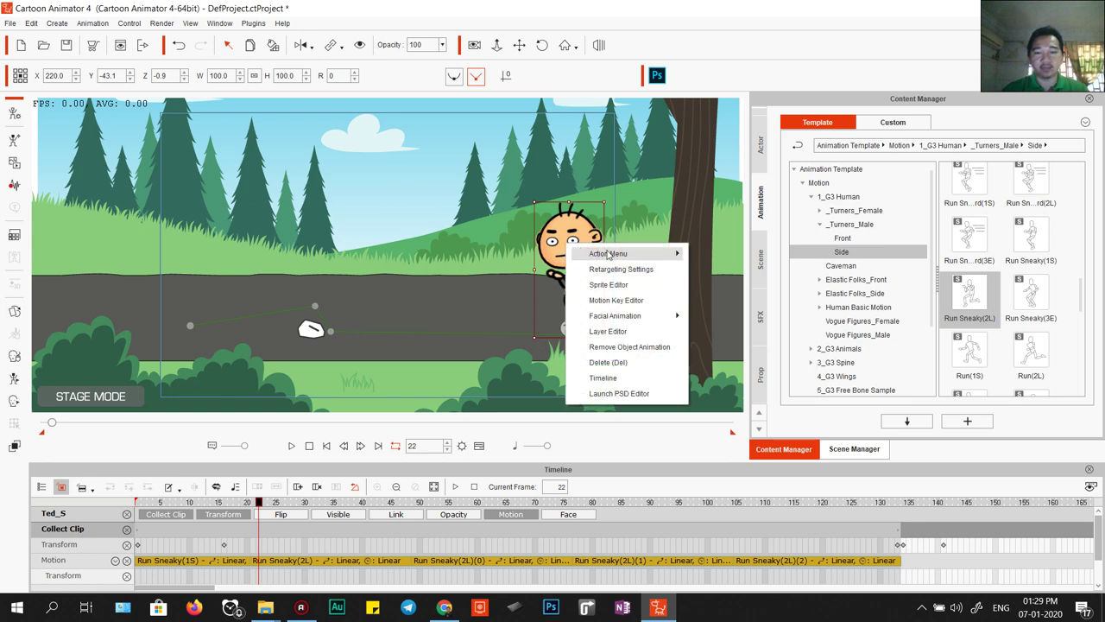
pyautogui.moveTo(638, 253)
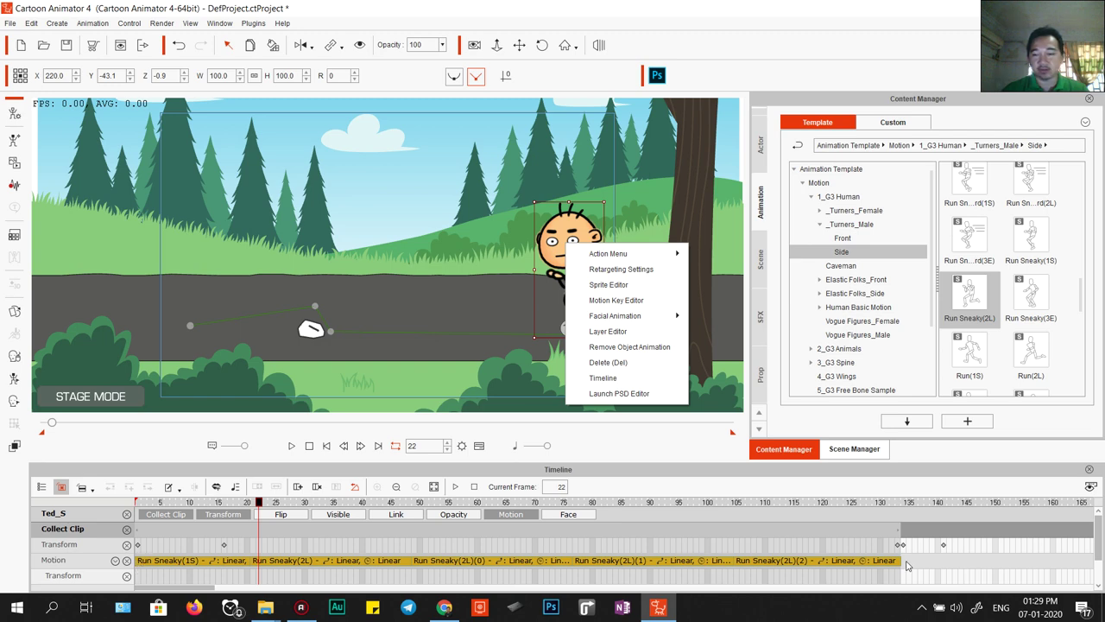
# Select the run clips on the character's Motion track and delete them.
pyautogui.click(135, 545)
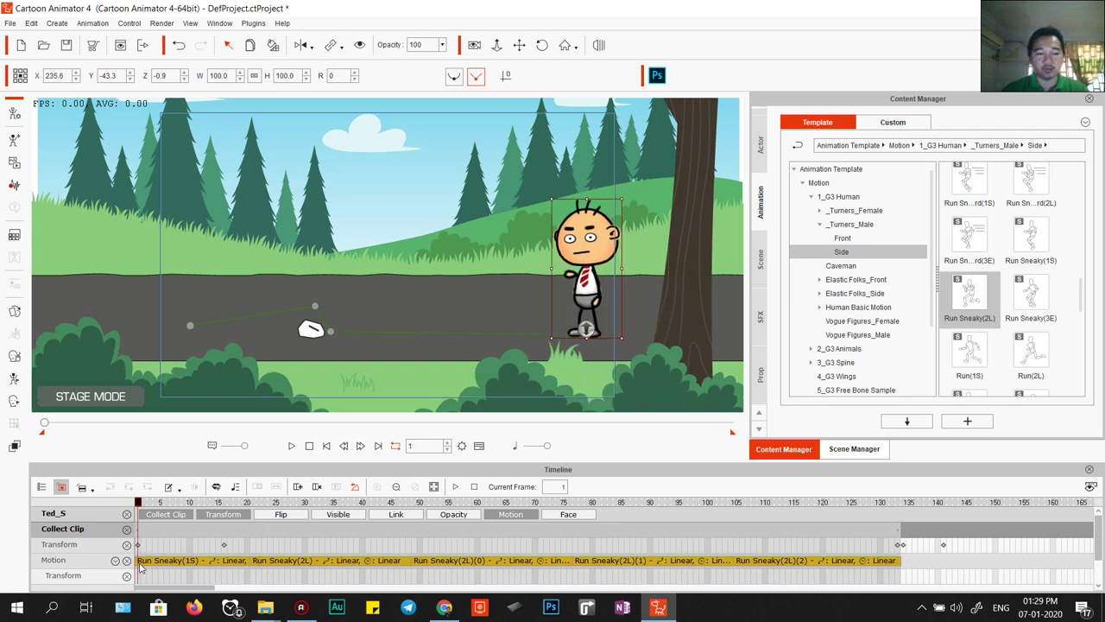
pyautogui.click(92, 563)
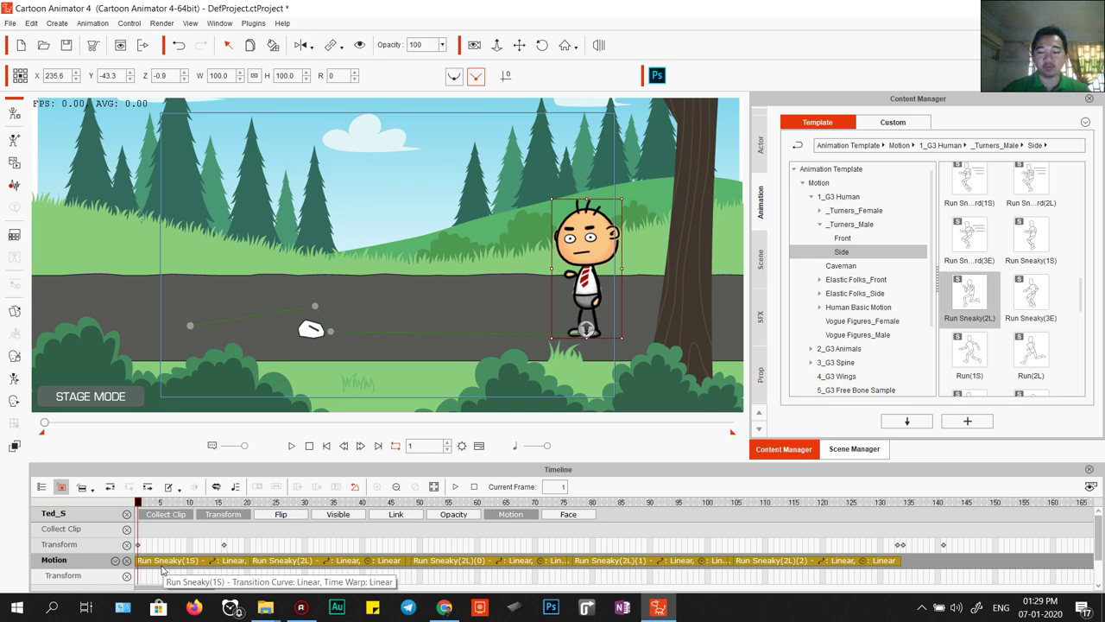
pyautogui.press('Delete')
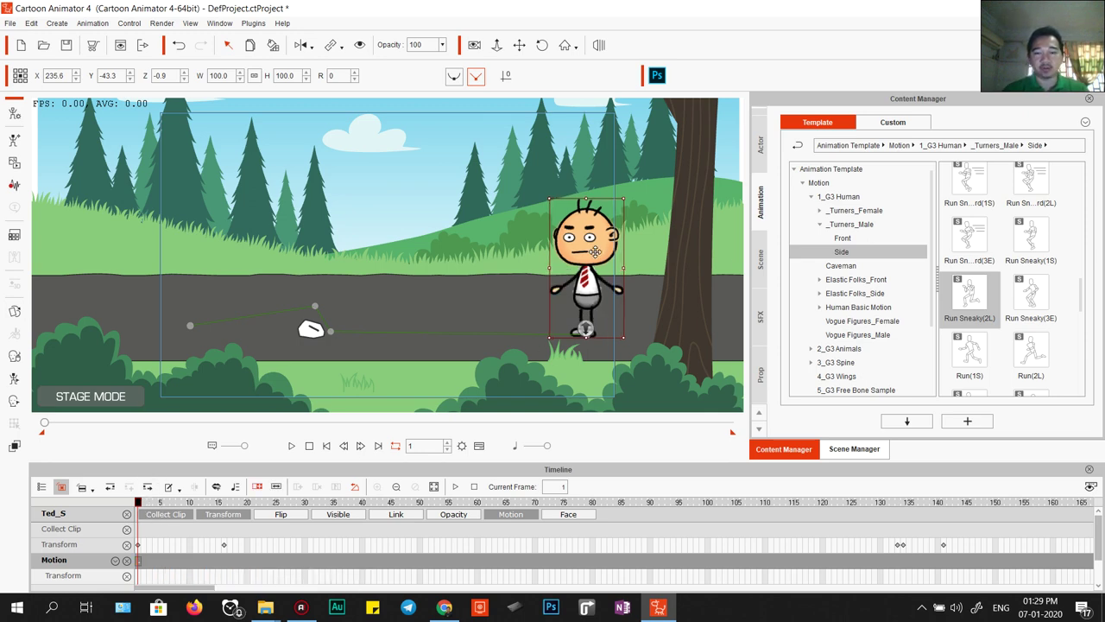
# Apply the saved Action motion from the character's action menu at frame 1 and preview the start of the run.
pyautogui.rightClick(604, 259)
pyautogui.moveTo(679, 277)
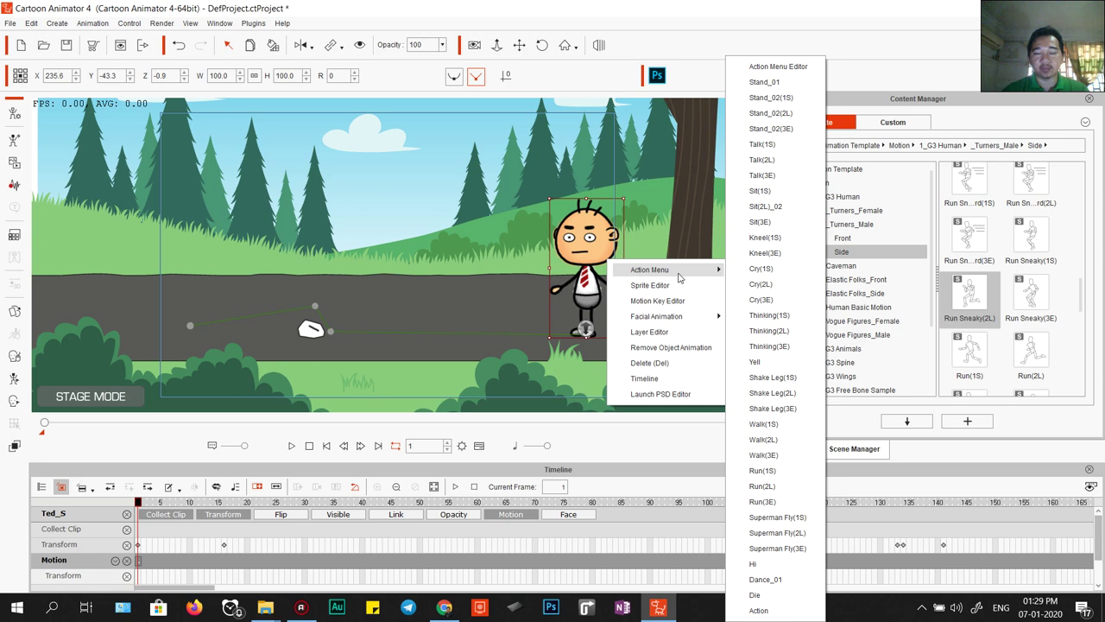
pyautogui.click(765, 612)
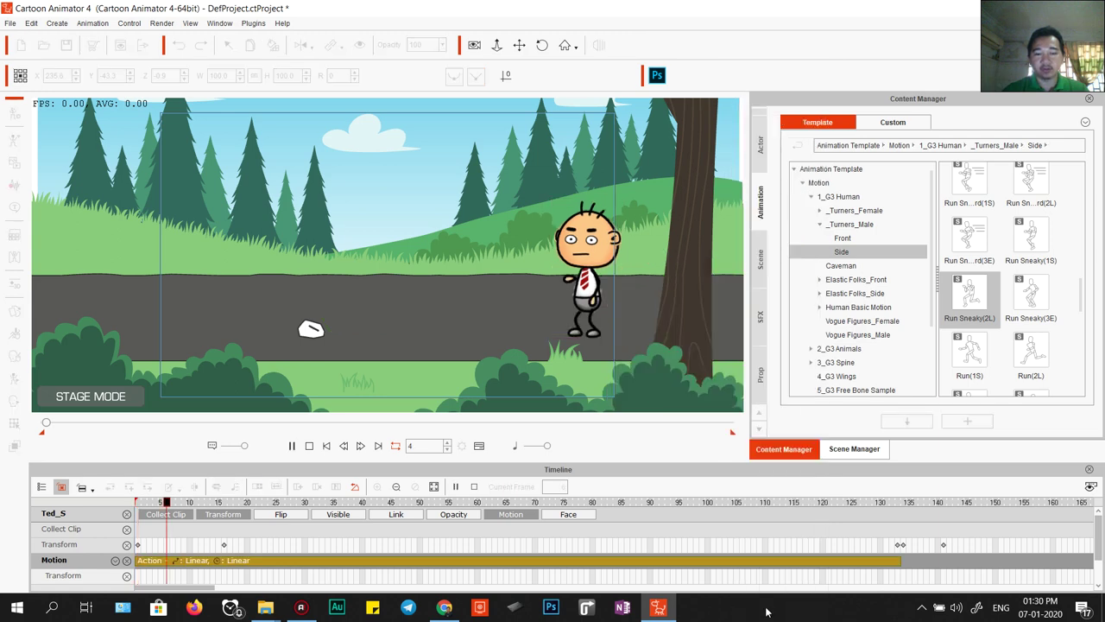
pyautogui.press('space')
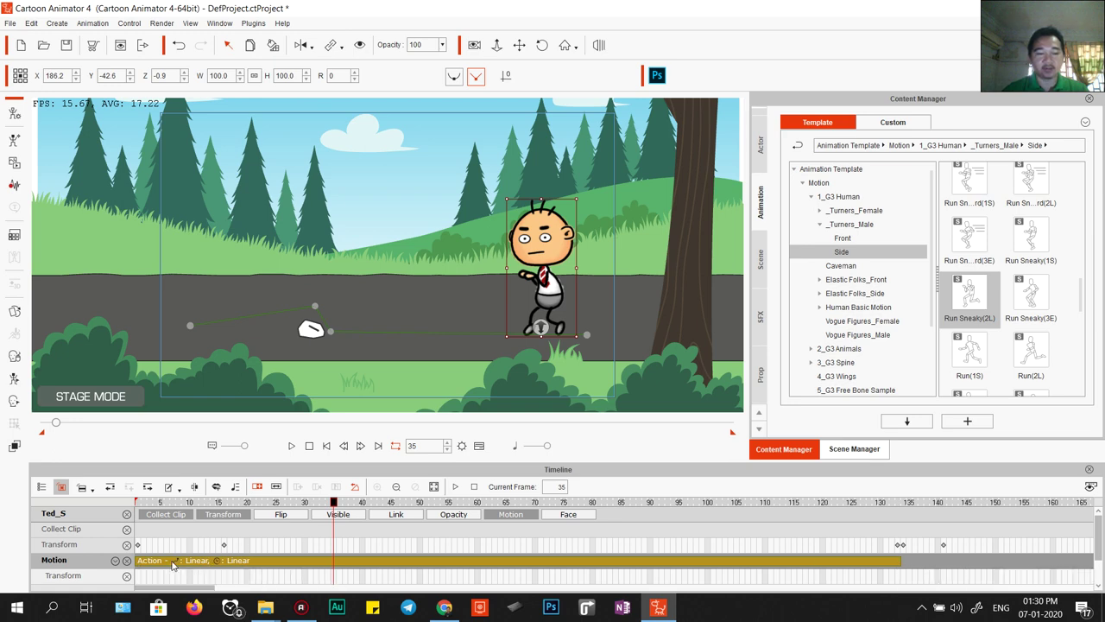
# Remove the RArm motion from the Action clip at frame 5, repeat the removal, and return to frame 1.
pyautogui.moveTo(334, 502); pyautogui.dragTo(162, 503)
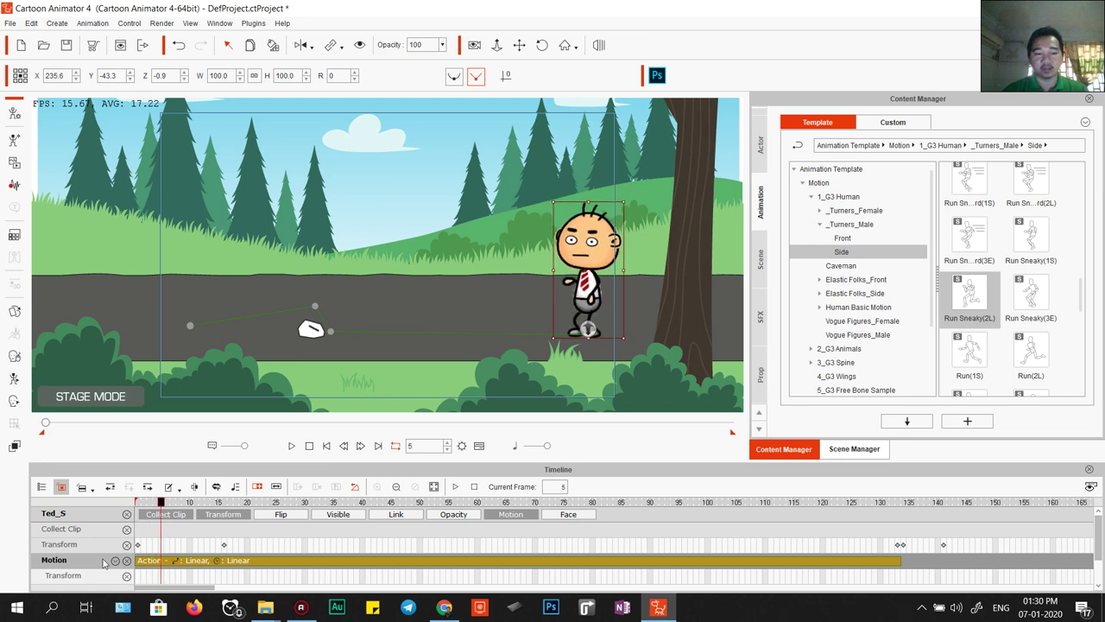
pyautogui.rightClick(160, 563)
pyautogui.moveTo(211, 451)
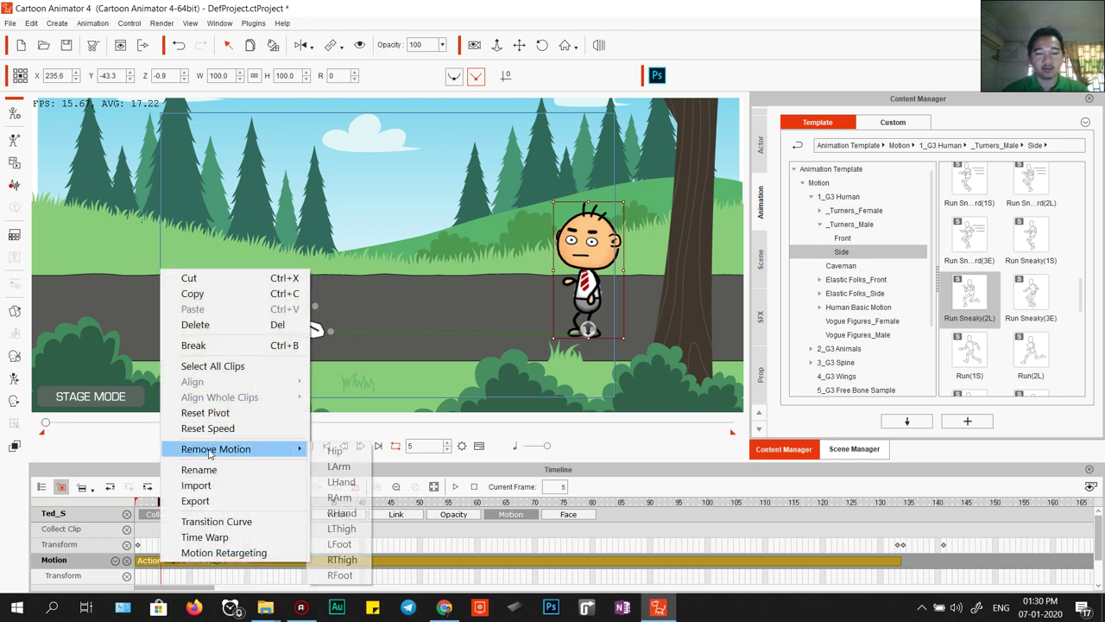
pyautogui.click(340, 497)
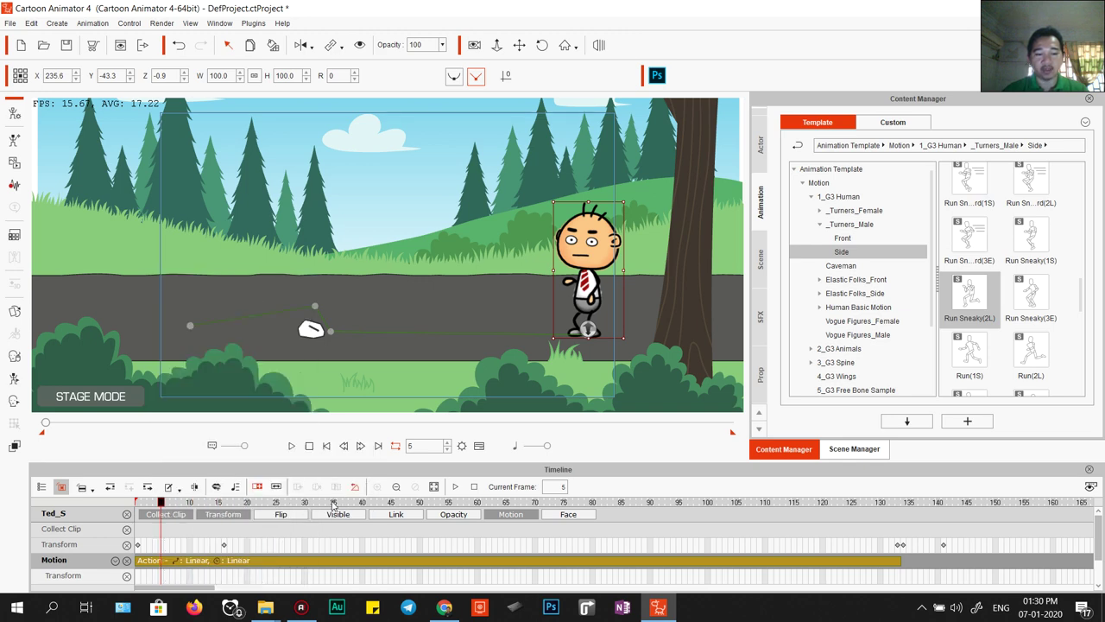
pyautogui.rightClick(161, 563)
pyautogui.moveTo(259, 448)
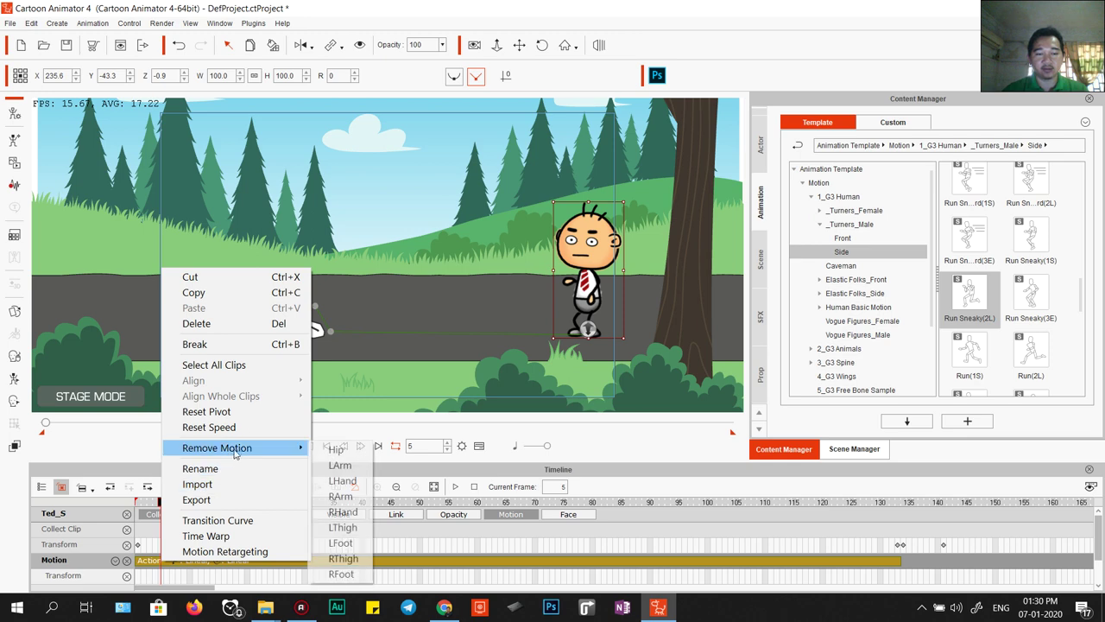
pyautogui.click(350, 497)
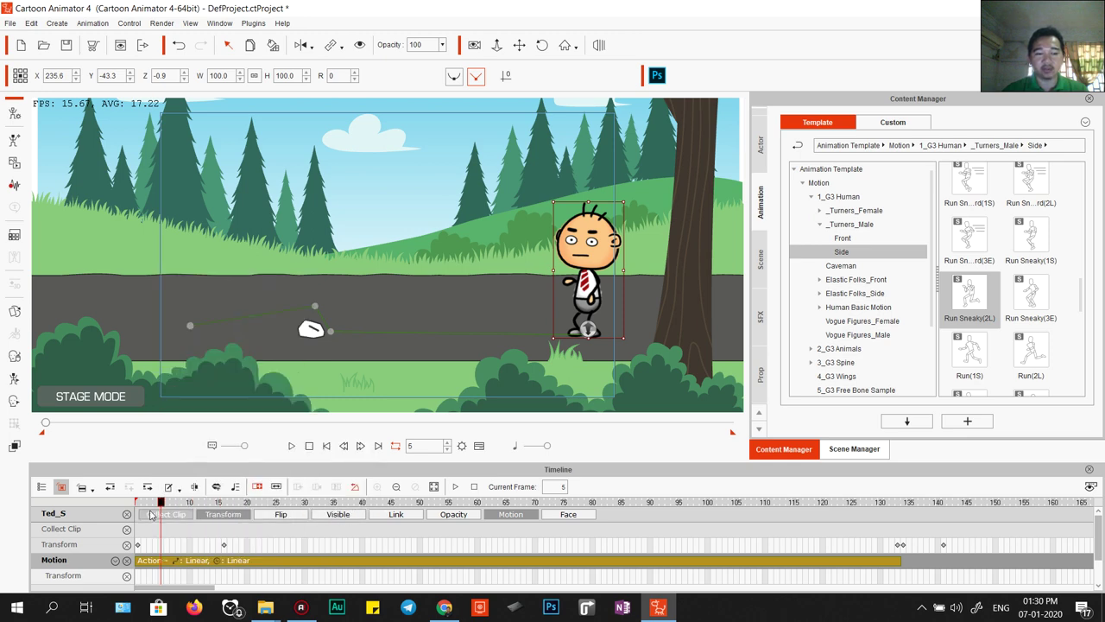
pyautogui.moveTo(160, 505); pyautogui.dragTo(112, 524)
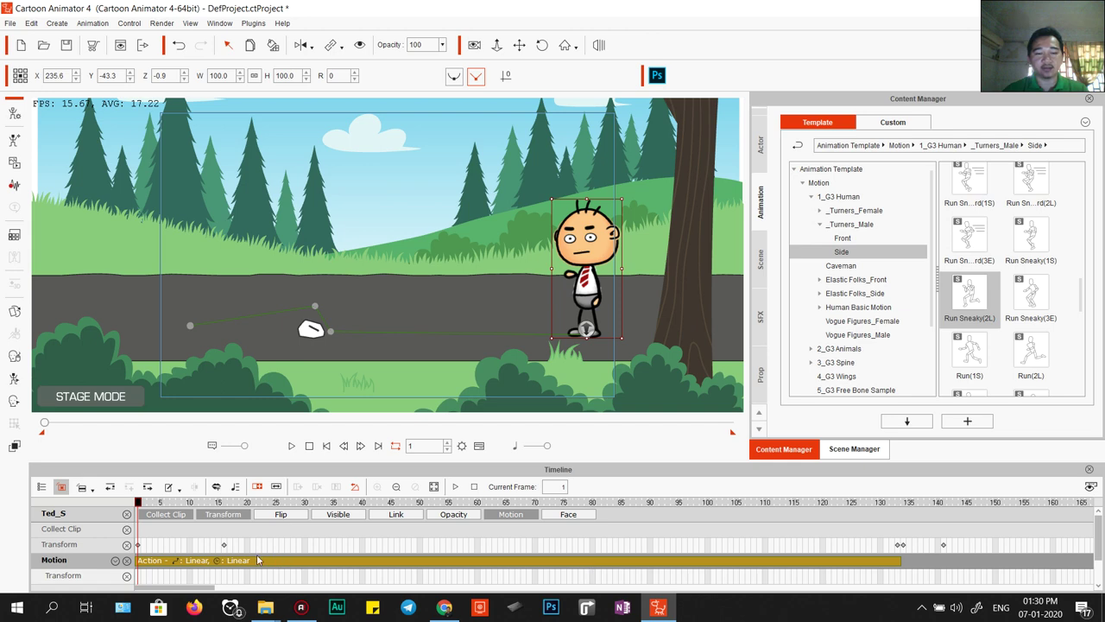
# Key the right hand stretched forward at frames 1 and 16 in the 2D Motion Key Editor, reversing its joint angle at frame 1.
pyautogui.click(13, 378)
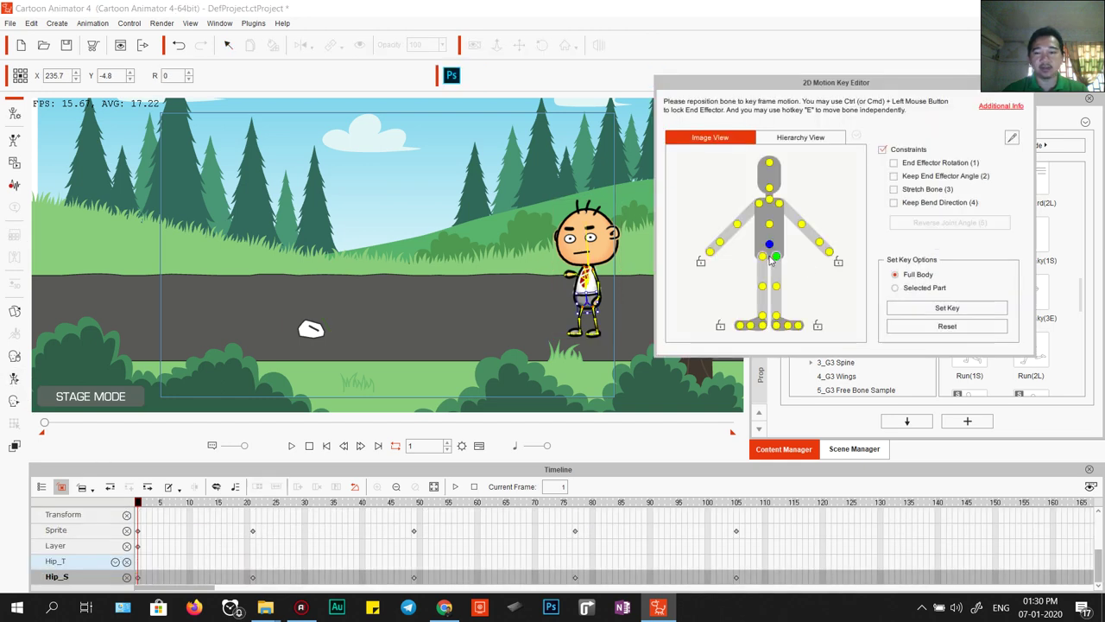
pyautogui.click(719, 242)
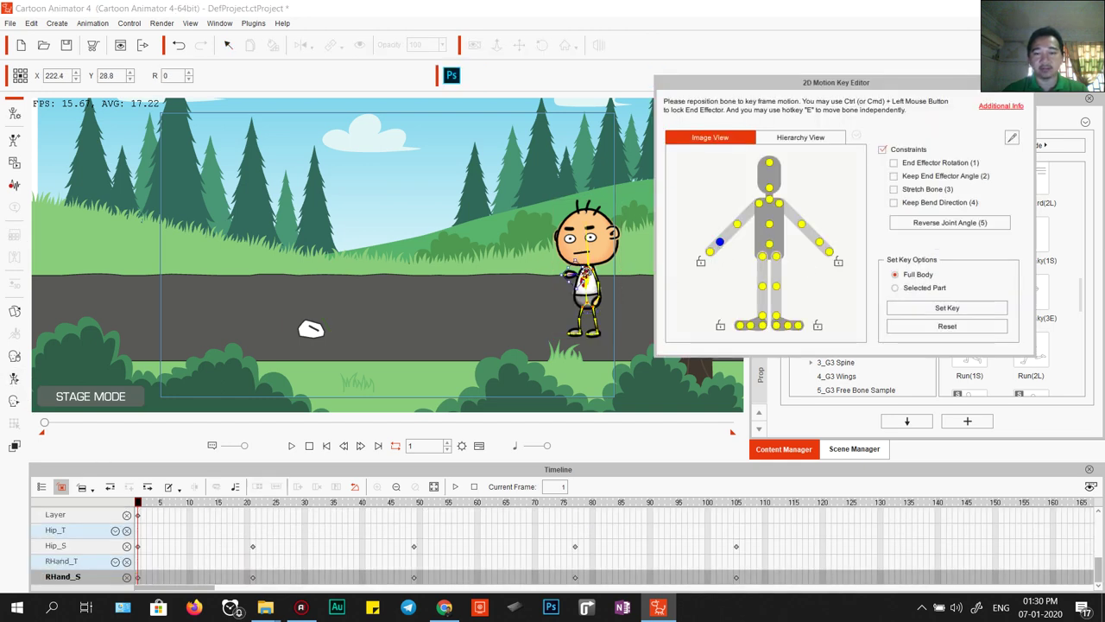
pyautogui.moveTo(571, 274)
pyautogui.mouseDown()
pyautogui.moveTo(547, 275)
pyautogui.moveTo(557, 254)
pyautogui.moveTo(566, 268)
pyautogui.mouseUp()
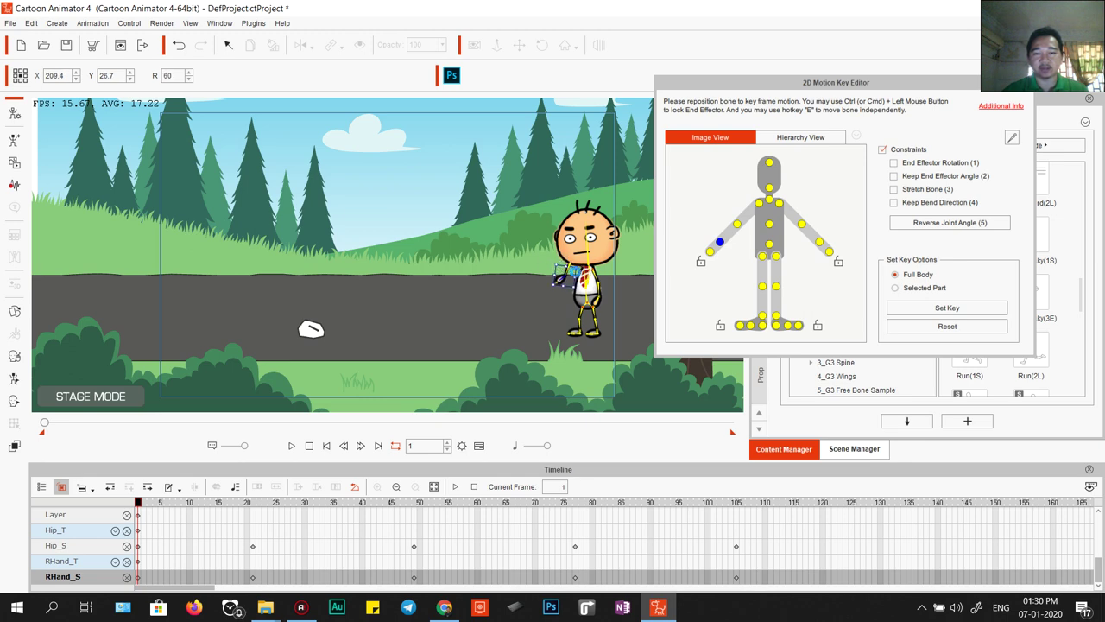
pyautogui.click(943, 223)
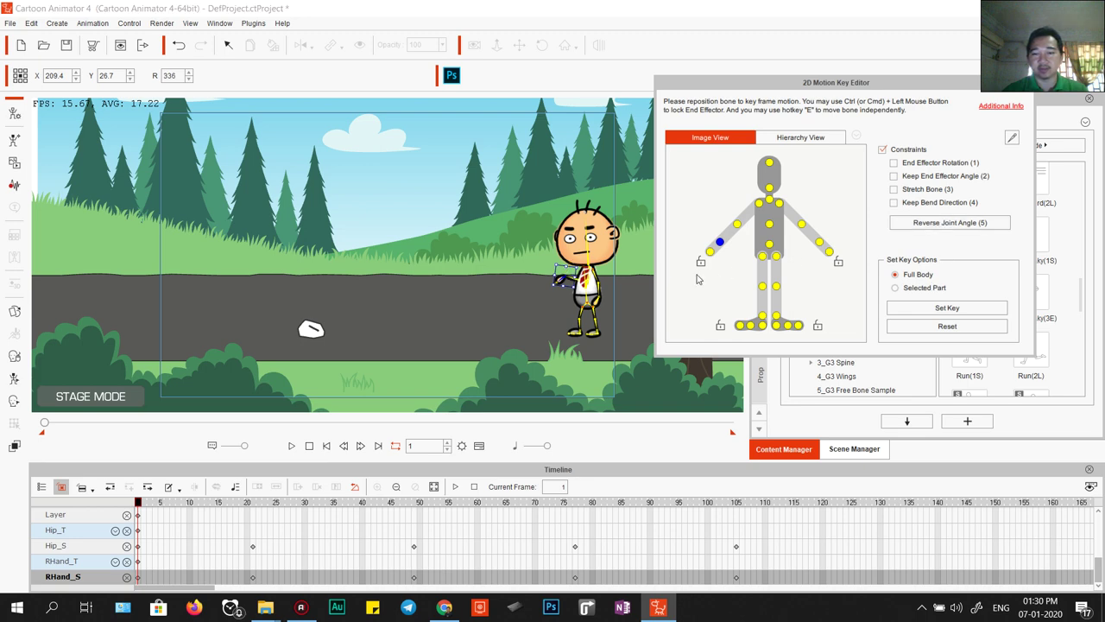
pyautogui.moveTo(562, 277); pyautogui.dragTo(550, 282)
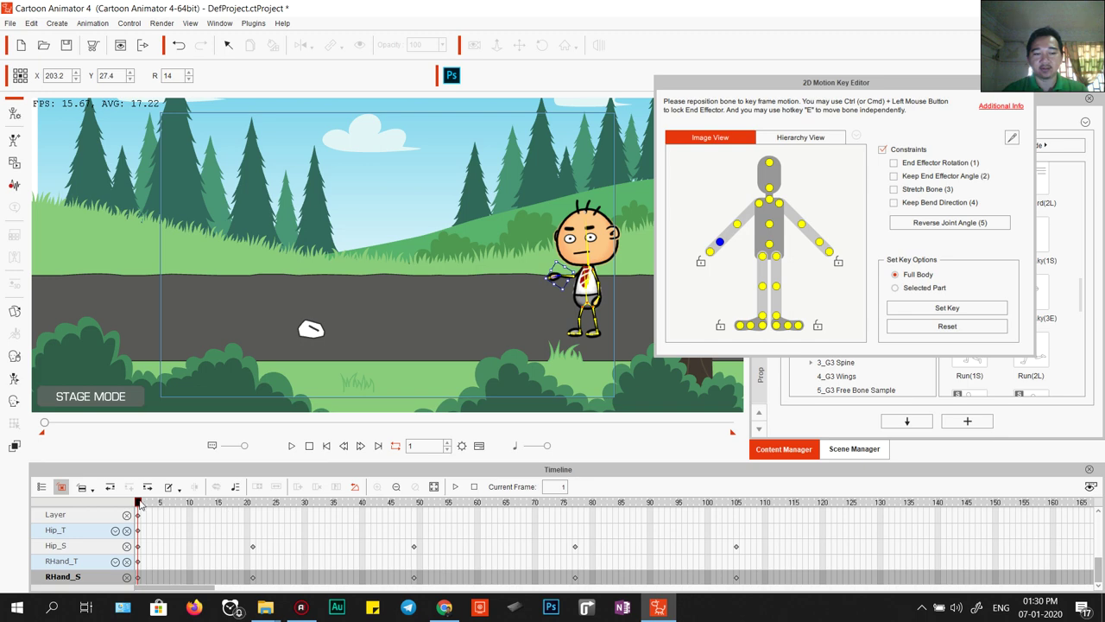
pyautogui.moveTo(139, 506); pyautogui.dragTo(224, 509)
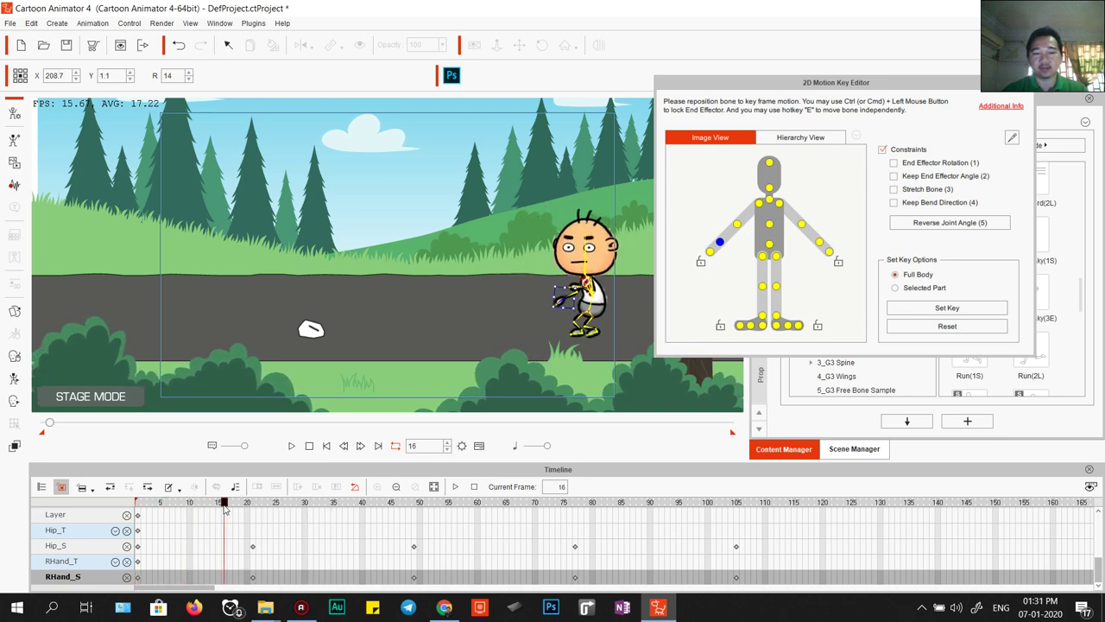
pyautogui.moveTo(562, 298); pyautogui.dragTo(555, 286)
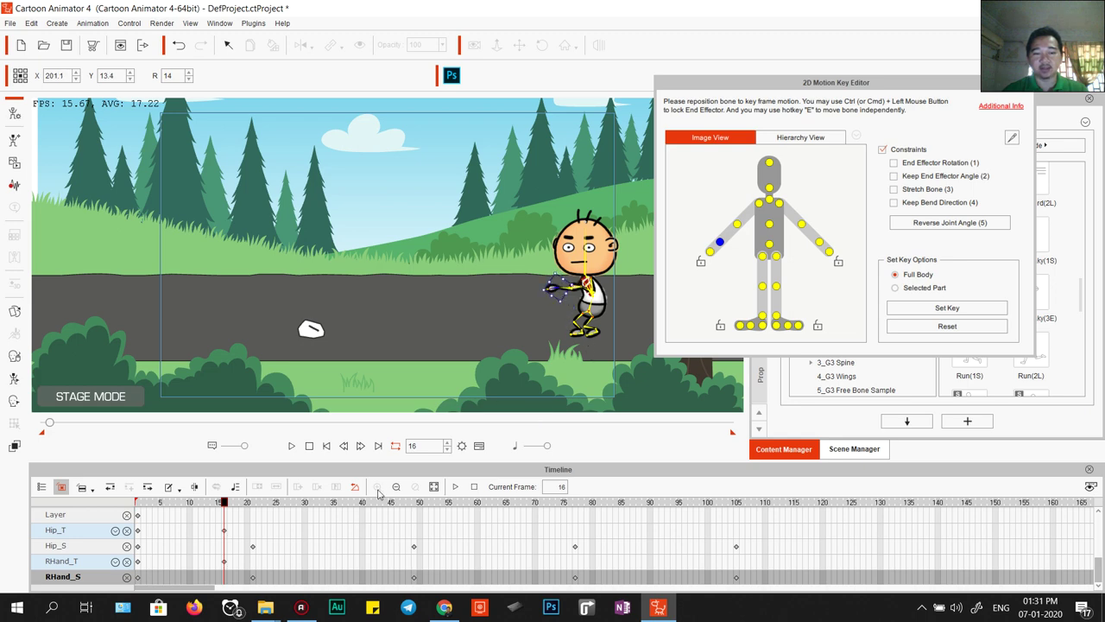
# Move the frame 16 key on the motion's Transform track to frame 1, and close the motion key editor.
pyautogui.scroll(5, 509, 527)
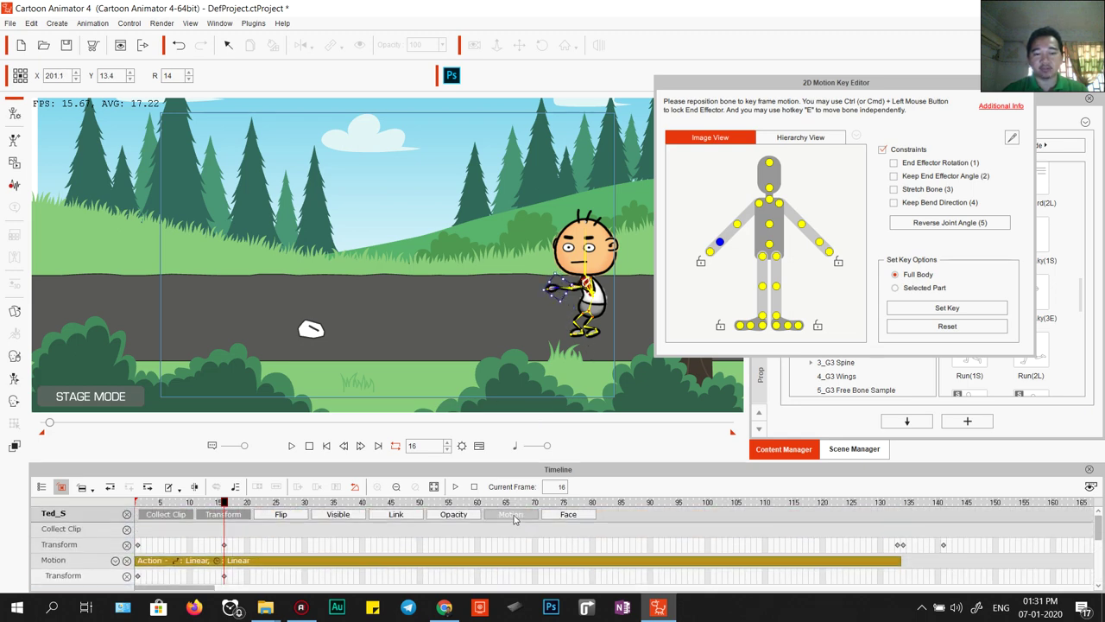
pyautogui.click(512, 515)
pyautogui.click(512, 515)
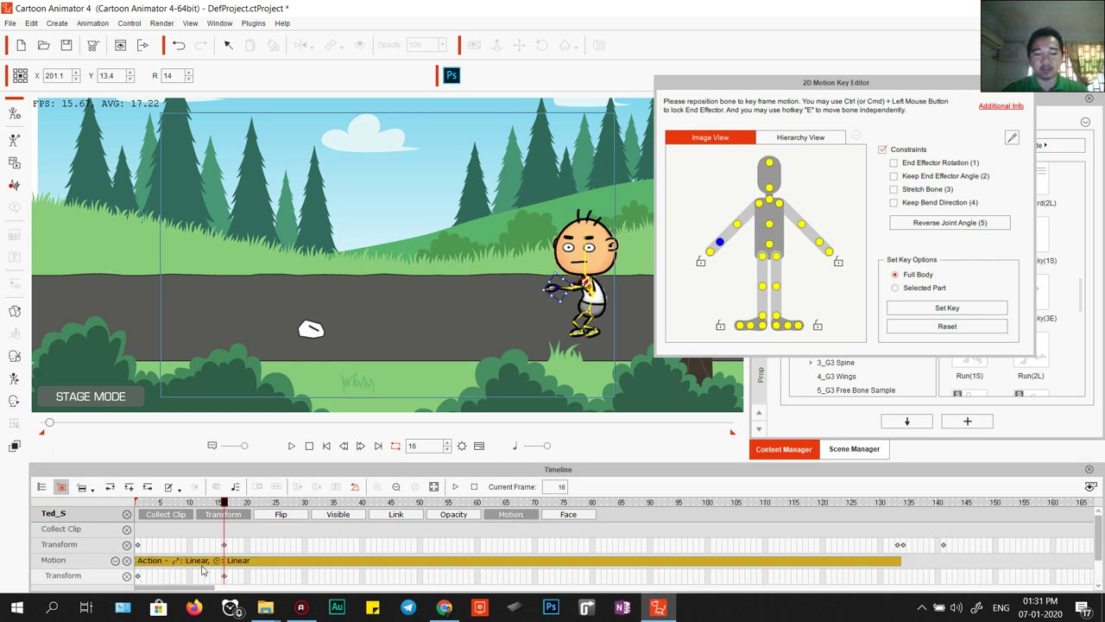
pyautogui.scroll(-1, 86, 561)
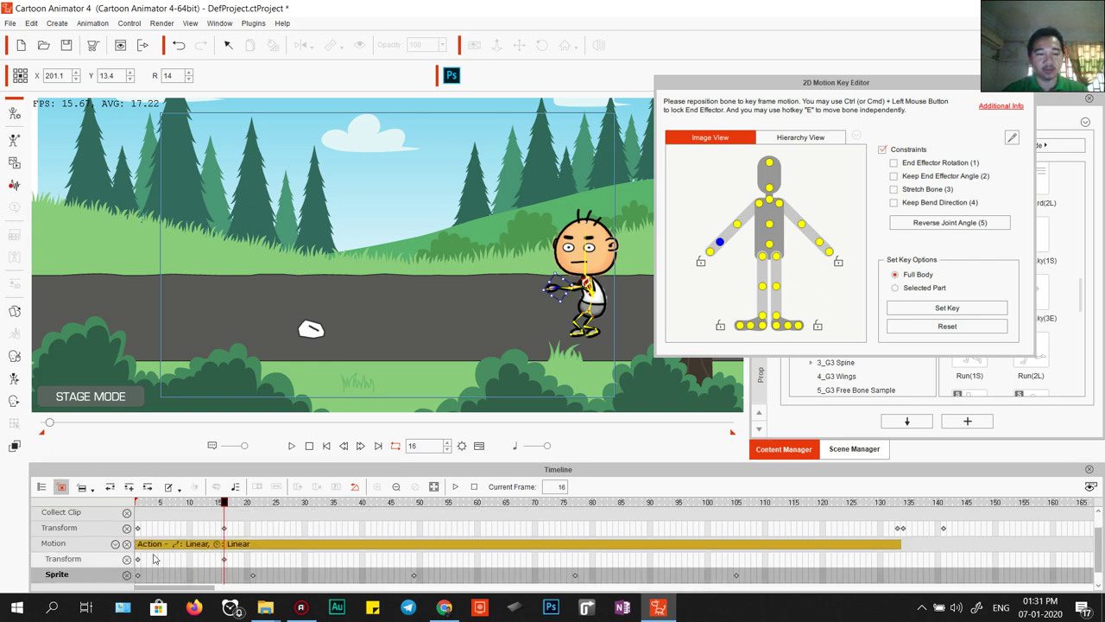
pyautogui.click(95, 527)
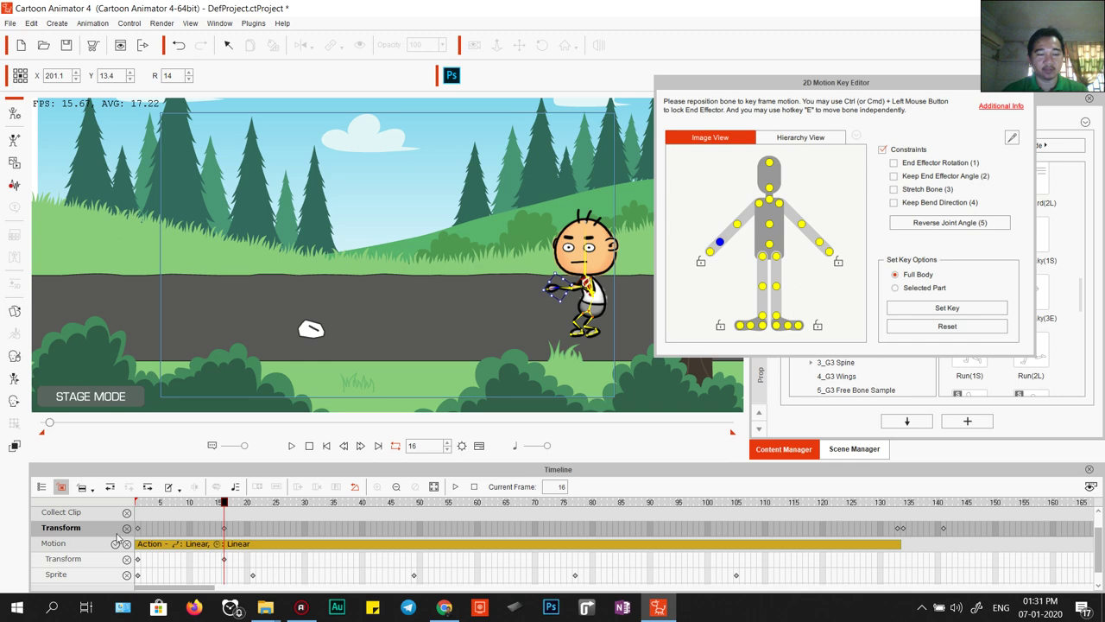
pyautogui.click(98, 561)
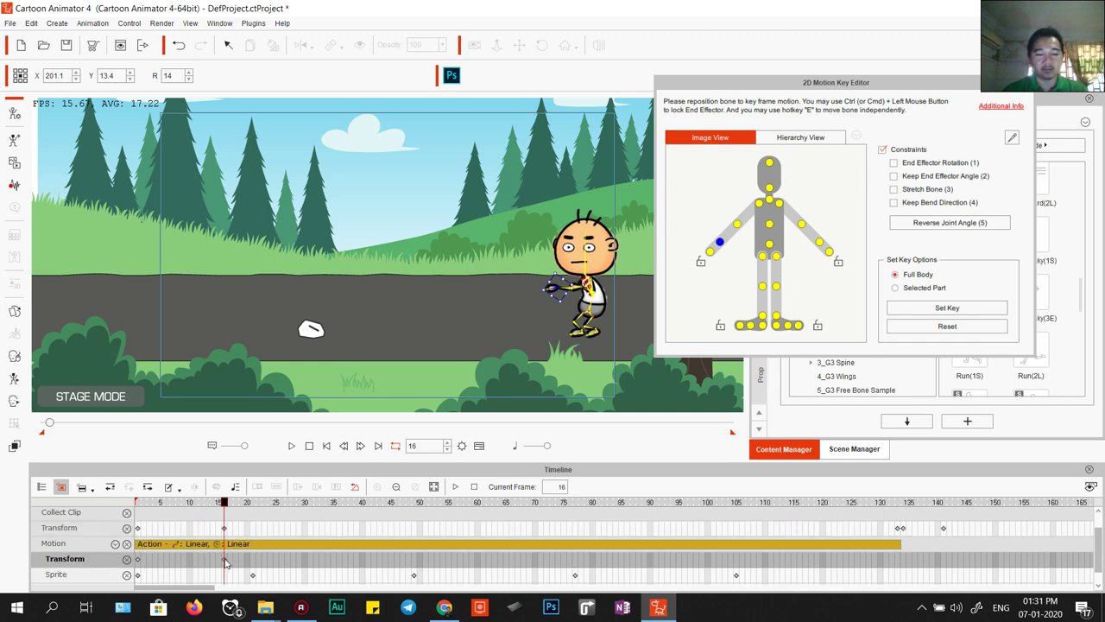
pyautogui.click(143, 561)
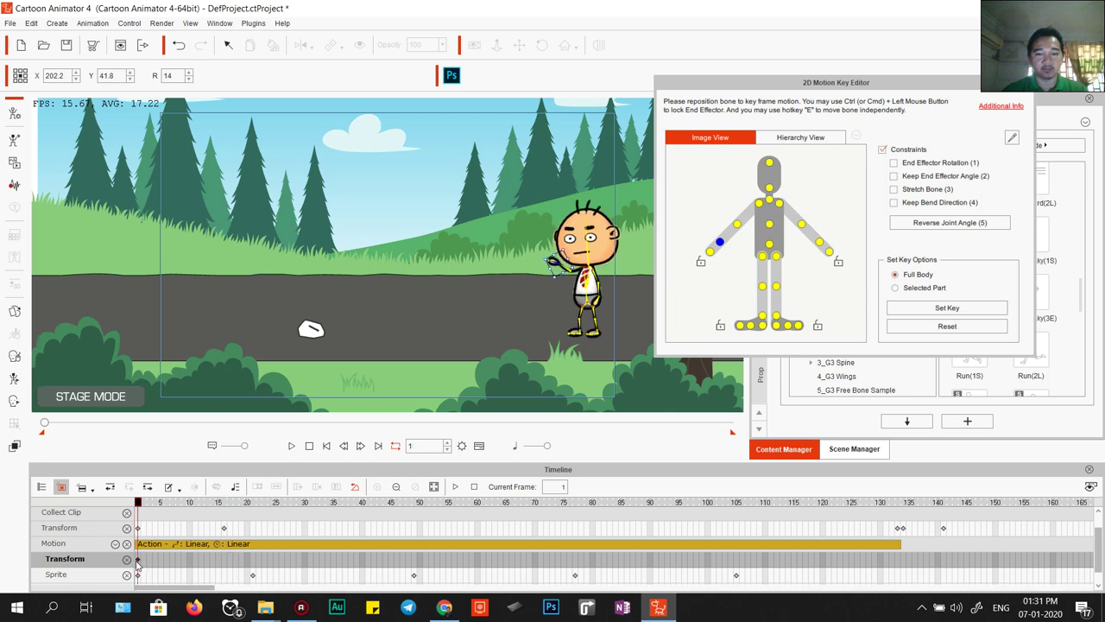
pyautogui.moveTo(139, 502); pyautogui.dragTo(126, 526)
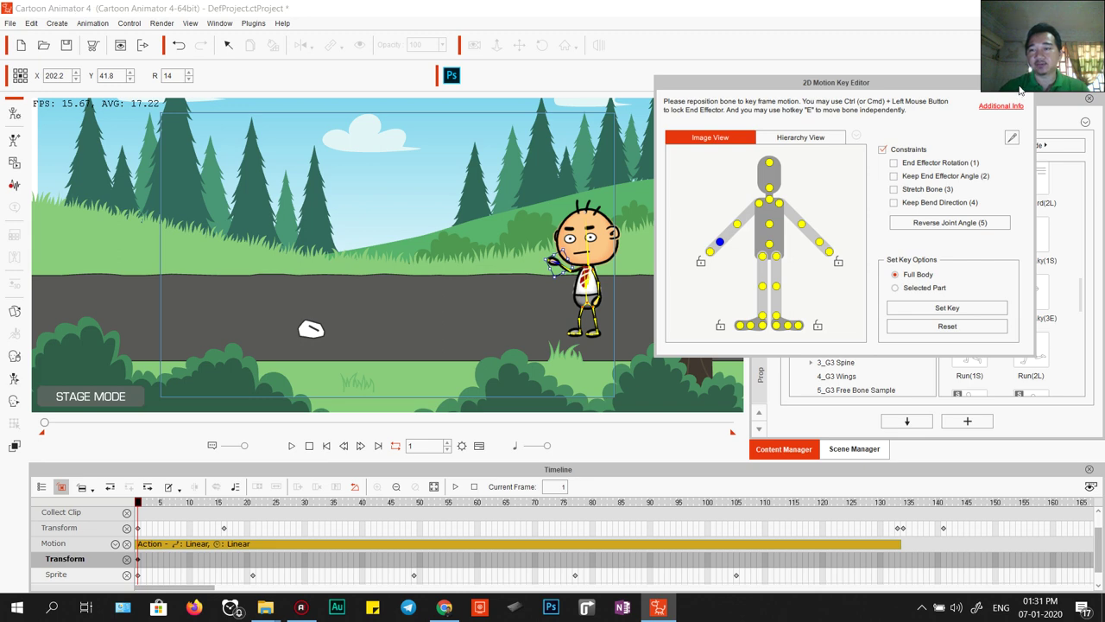
pyautogui.press('Escape')
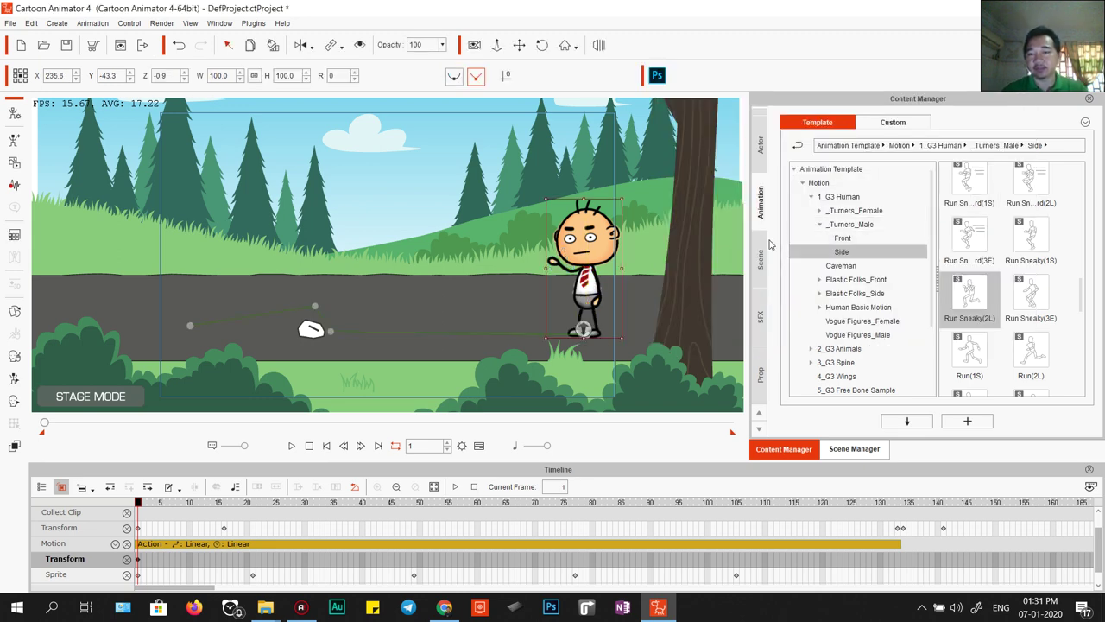
# Place the Smile prop from the 04_Basic Icon template props on the stage in front of the character.
pyautogui.click(759, 375)
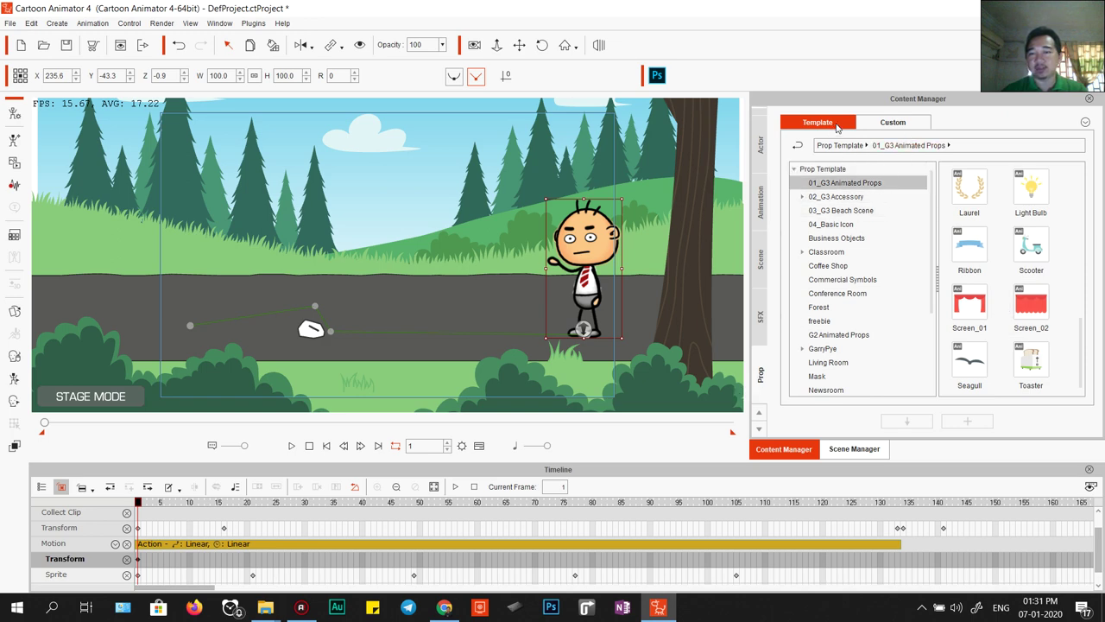
pyautogui.click(885, 124)
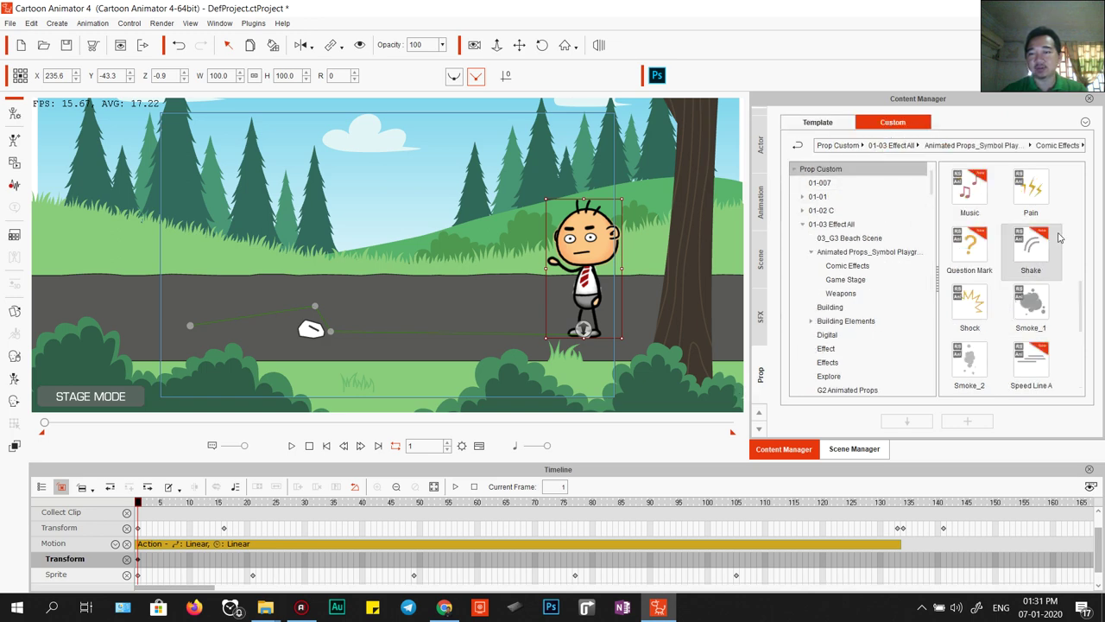
pyautogui.click(818, 123)
pyautogui.click(837, 210)
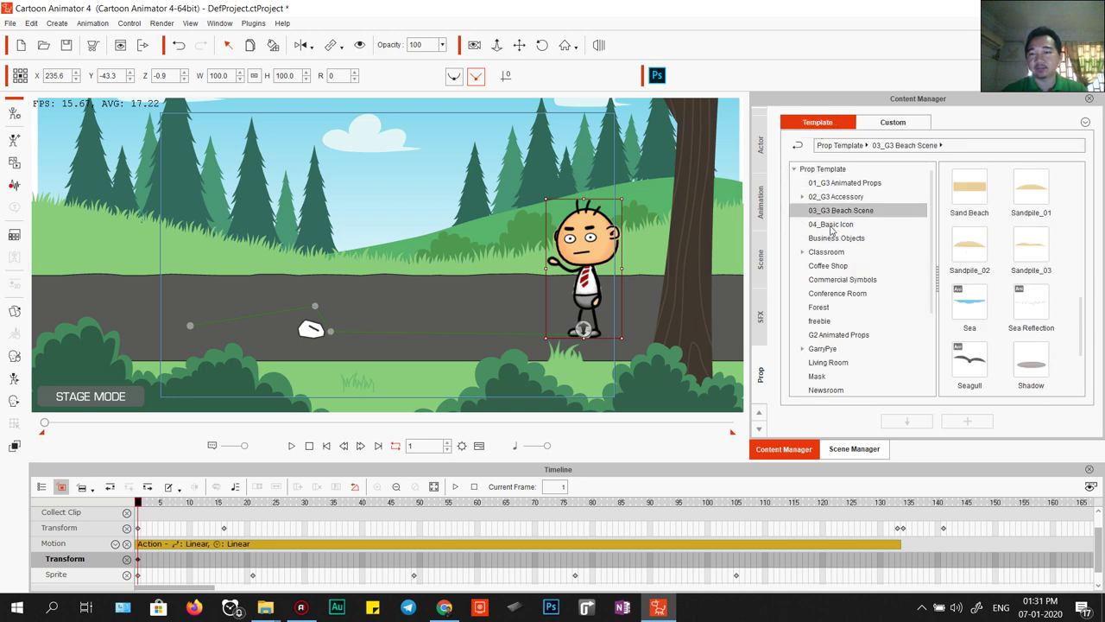
pyautogui.click(830, 223)
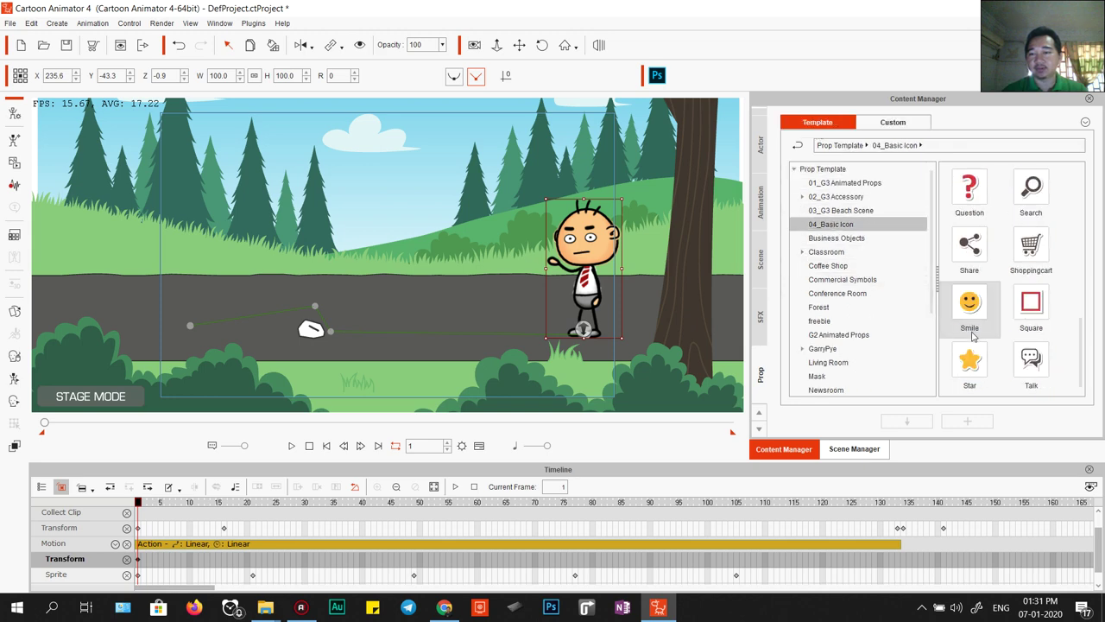
pyautogui.moveTo(974, 309); pyautogui.dragTo(481, 284)
pyautogui.moveTo(519, 249); pyautogui.dragTo(545, 254)
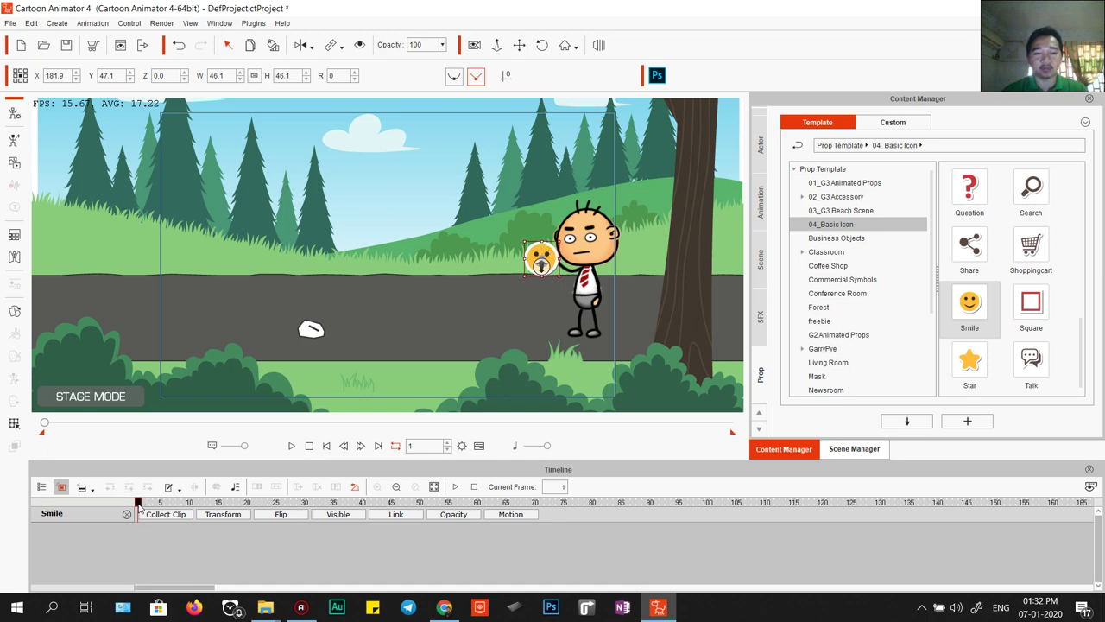
pyautogui.hotkey('ctrl', 'z')
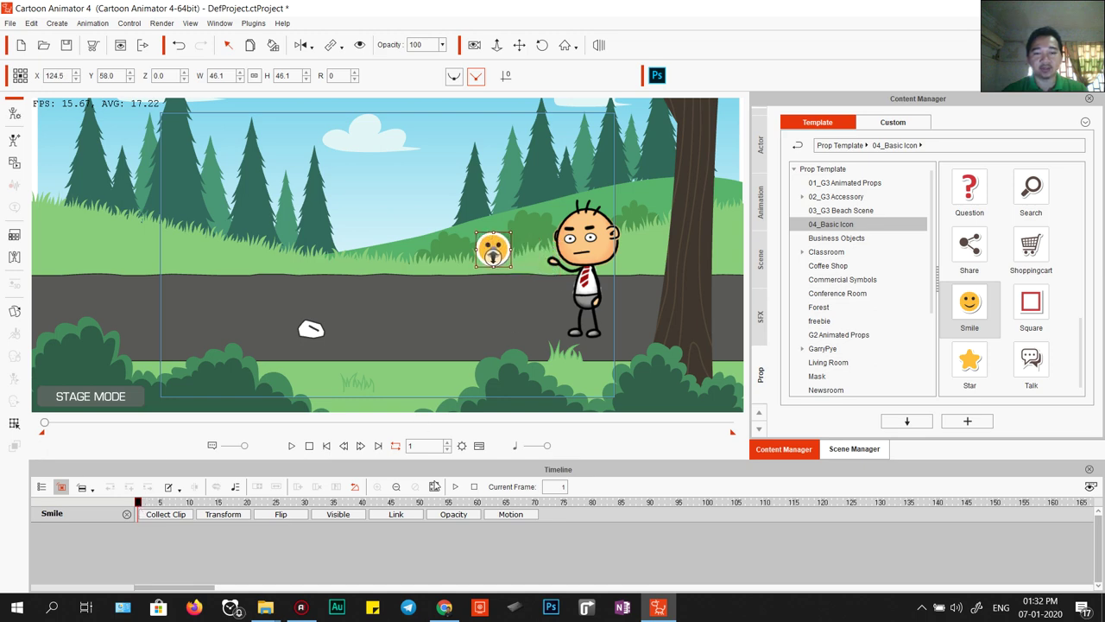
# Link the Smile prop to the character's outstretched hand at frame 1 and move it onto that hand.
pyautogui.click(395, 514)
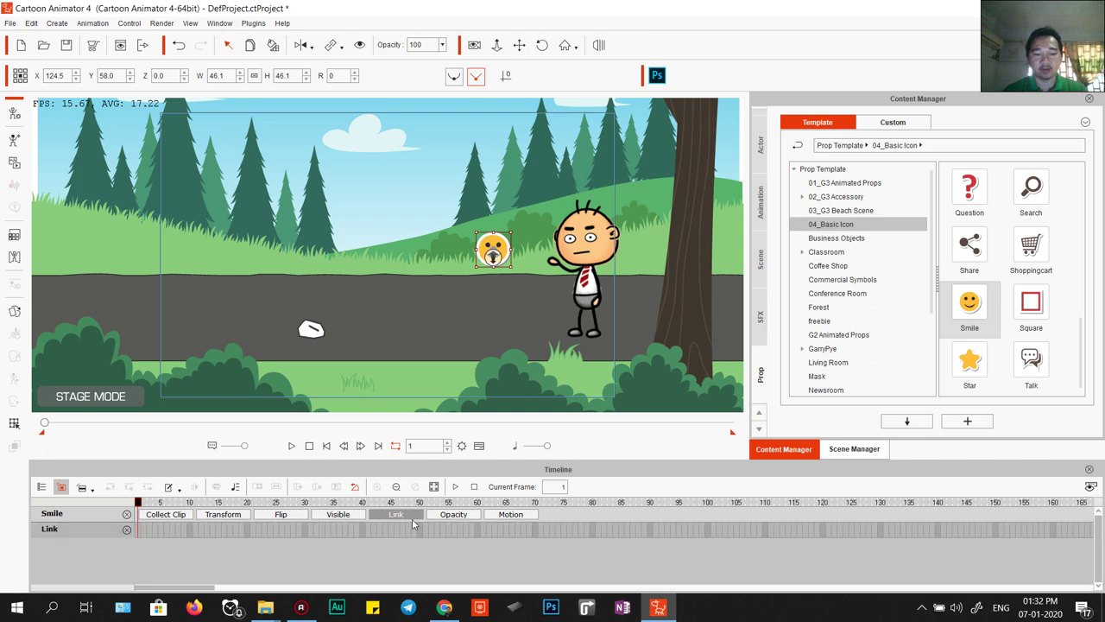
pyautogui.click(339, 48)
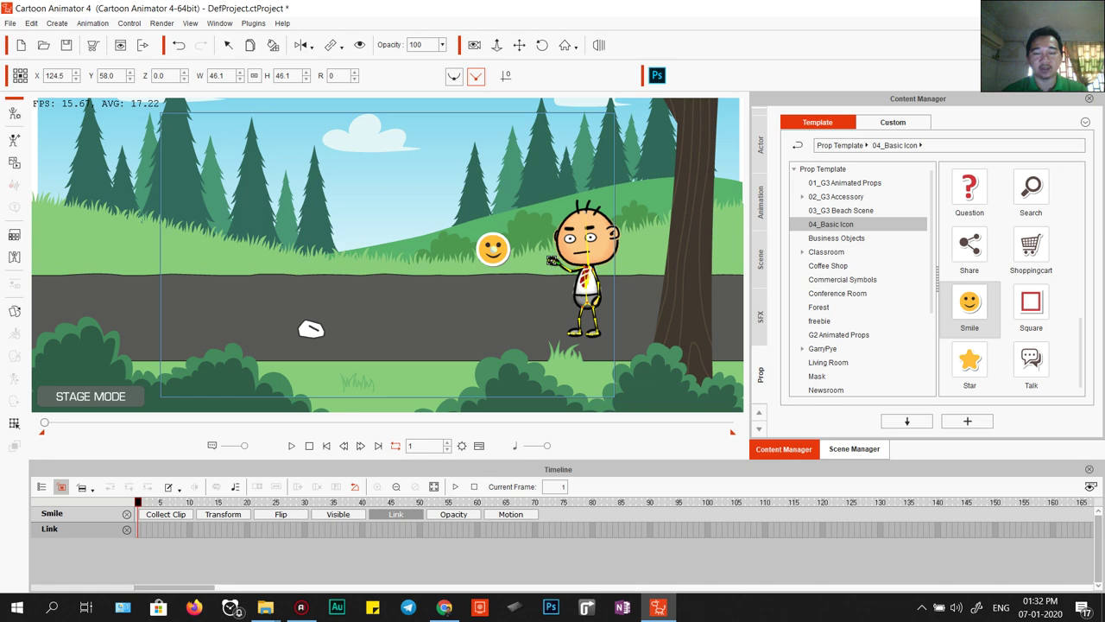
pyautogui.click(550, 260)
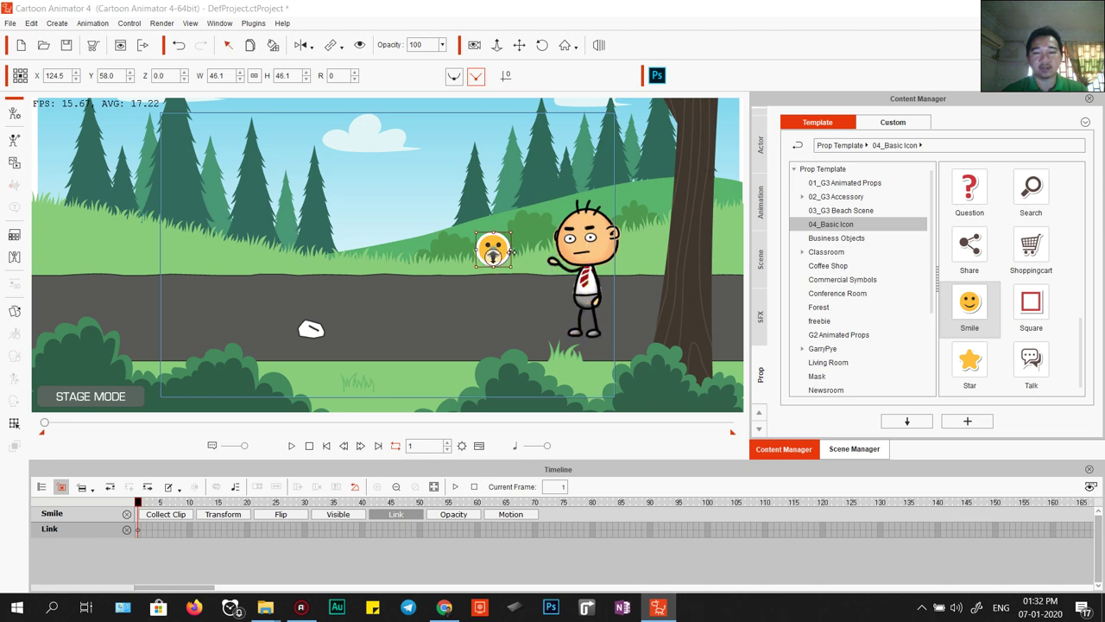
pyautogui.moveTo(493, 250); pyautogui.dragTo(541, 260)
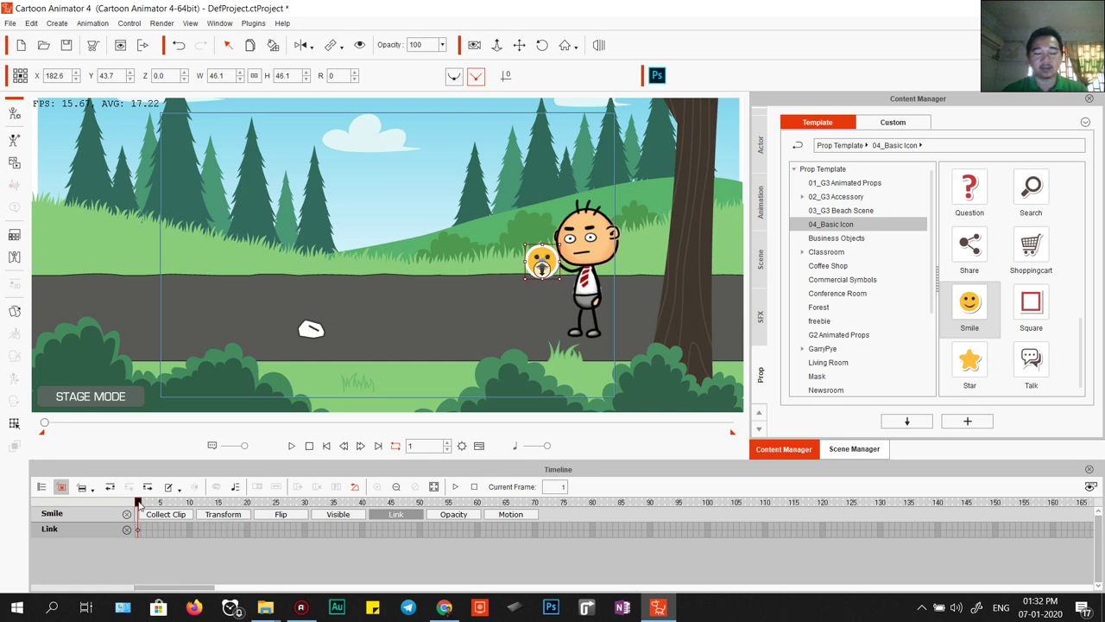
# Play back the run and fall to check how the linked Smile prop follows the hand.
pyautogui.moveTo(138, 505); pyautogui.dragTo(165, 529)
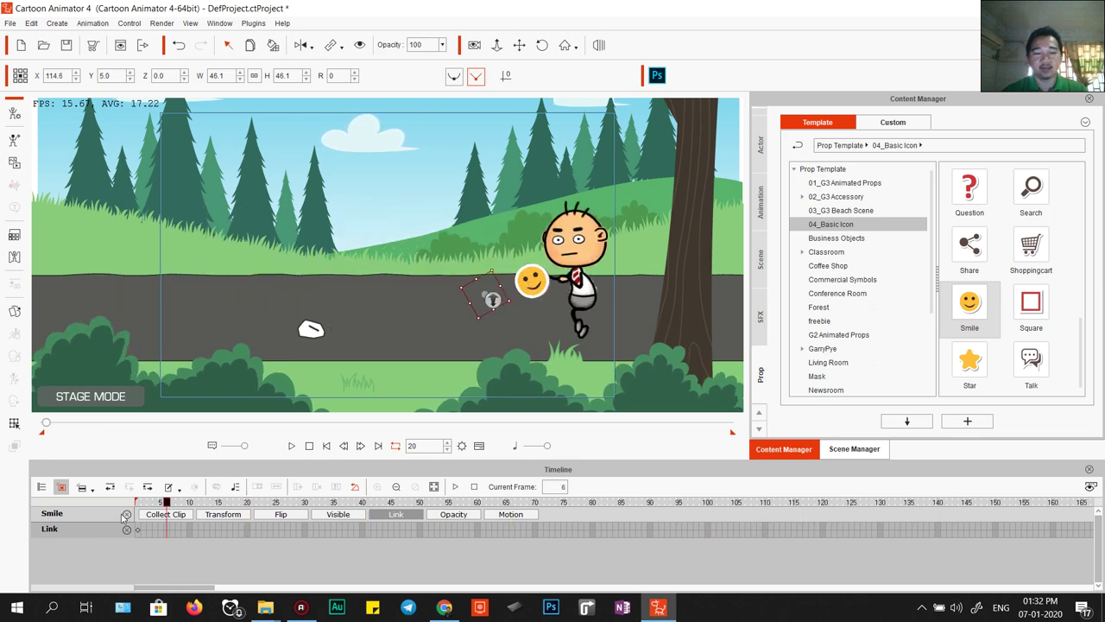
pyautogui.press('space')
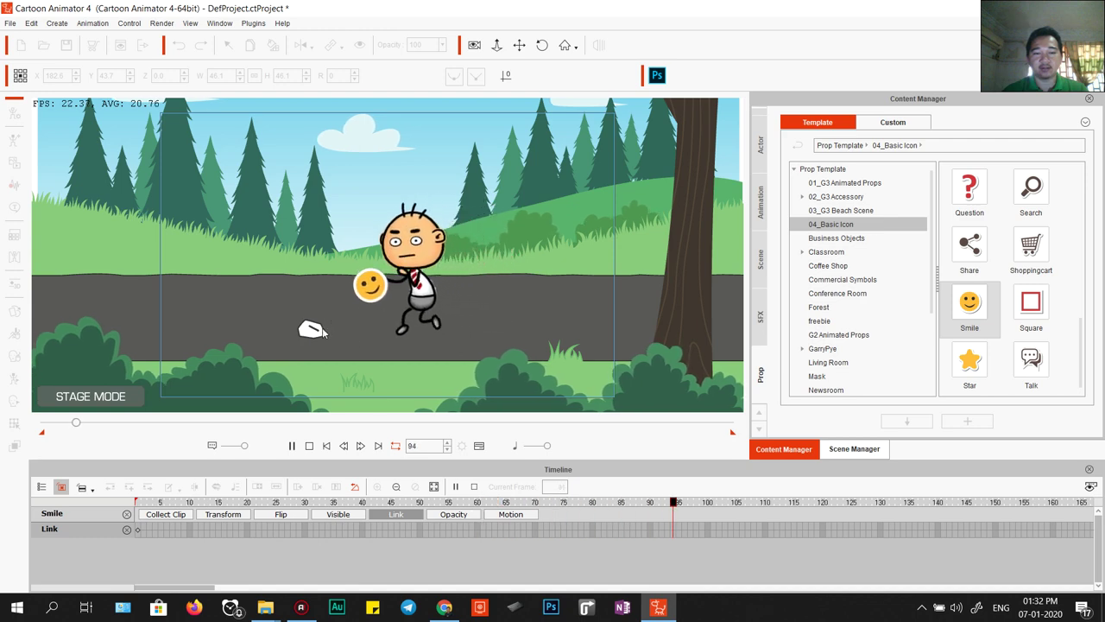
pyautogui.press('space')
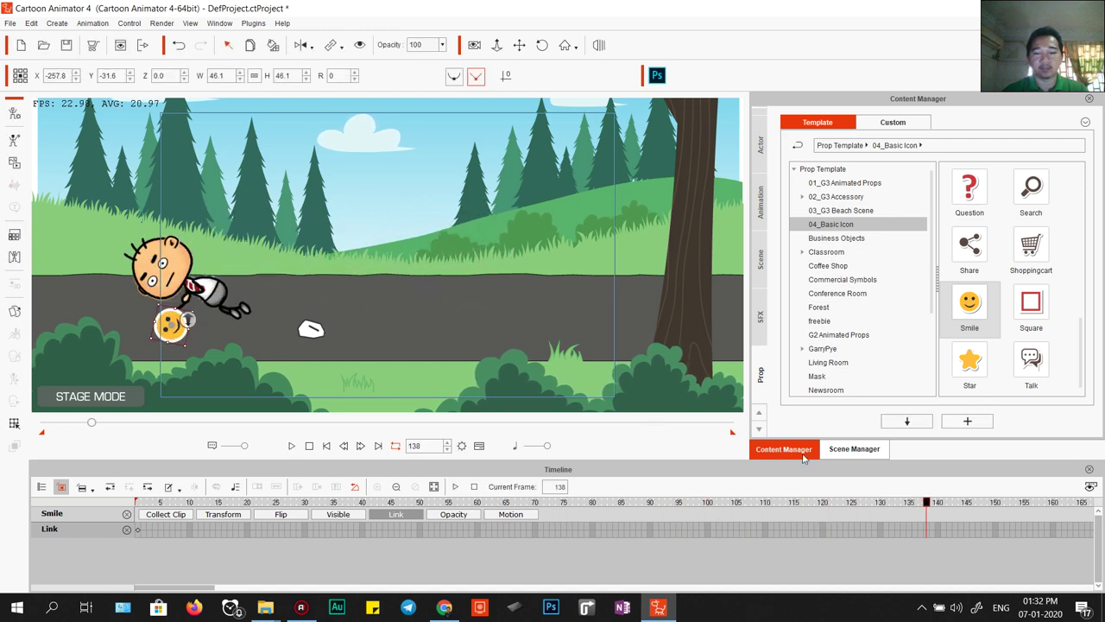
# Unlink the Smile prop from the hand at frame 134 and advance to frame 141.
pyautogui.moveTo(927, 507); pyautogui.dragTo(903, 510)
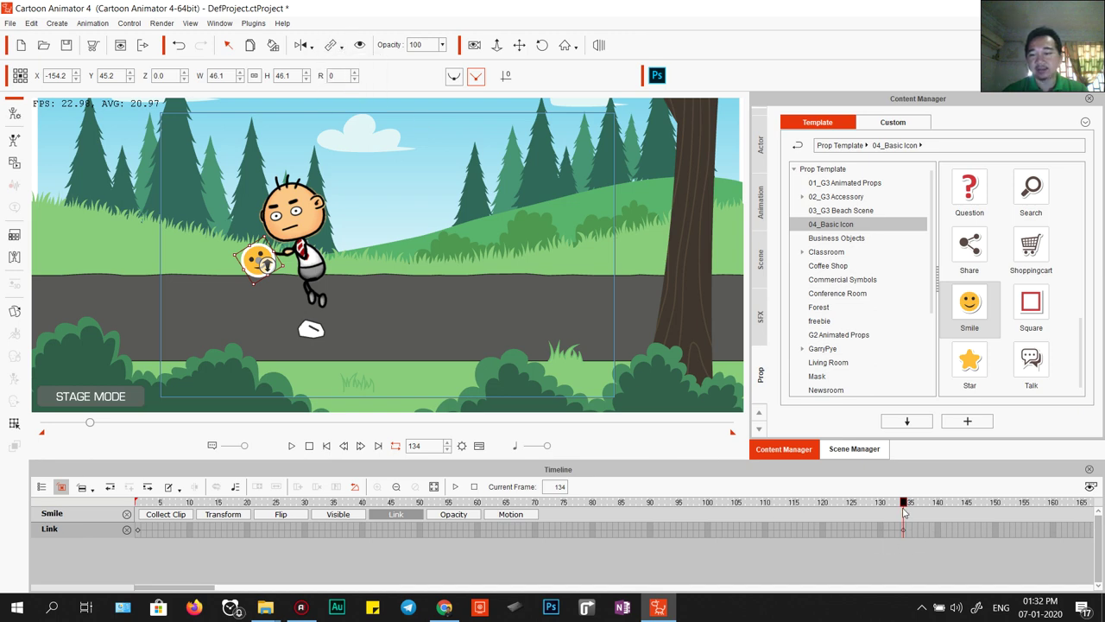
pyautogui.moveTo(905, 505); pyautogui.dragTo(945, 515)
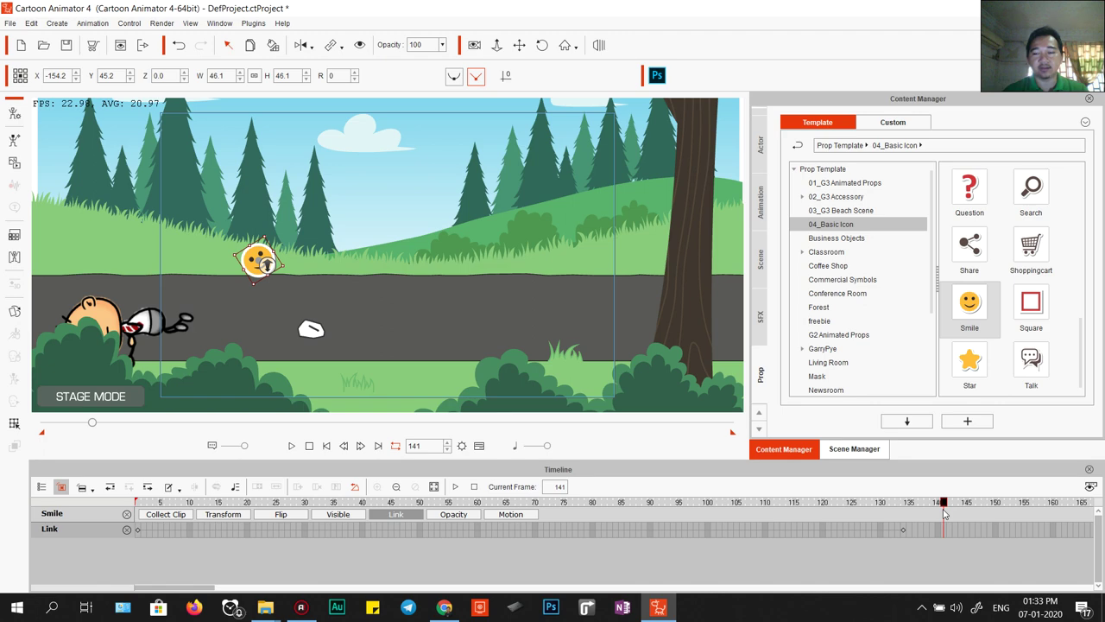
pyautogui.moveTo(261, 255); pyautogui.dragTo(46, 315)
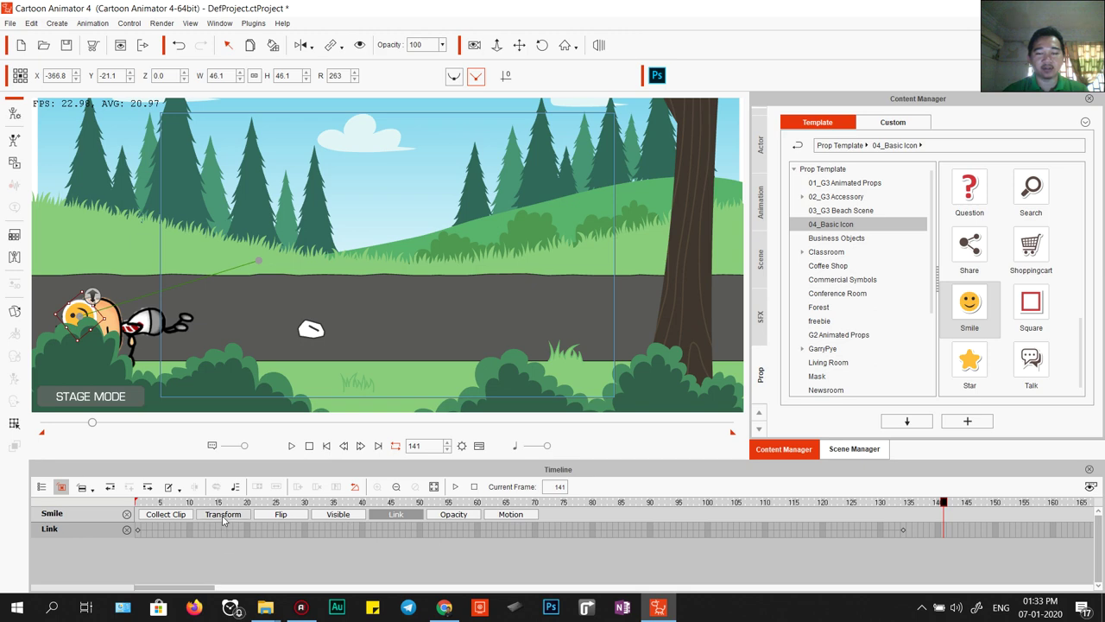
pyautogui.hotkey('ctrl', 'z')
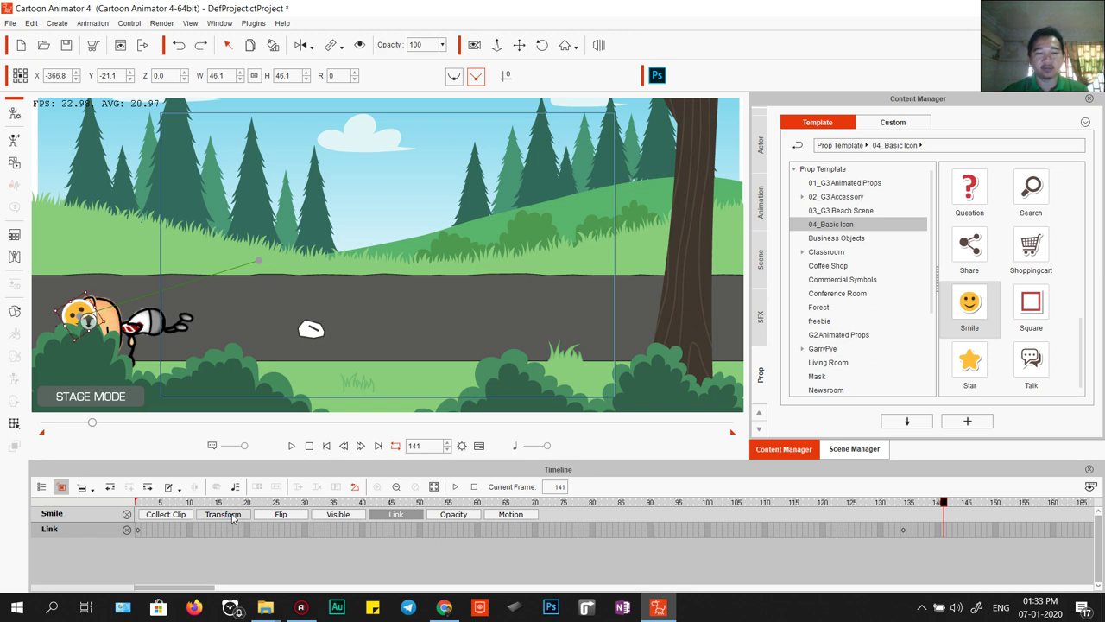
pyautogui.hotkey('ctrl', 'z')
# Show the Smile prop's Transform track, key its position at frame 134, and review the keys at frames 1, 134 and 141.
pyautogui.click(232, 516)
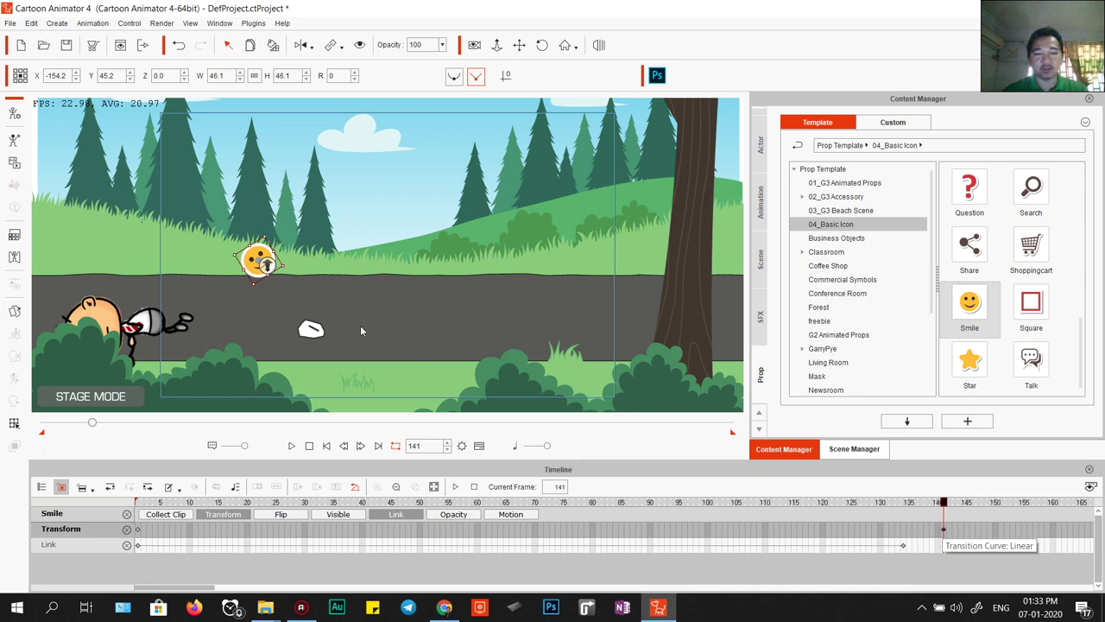
pyautogui.click(903, 531)
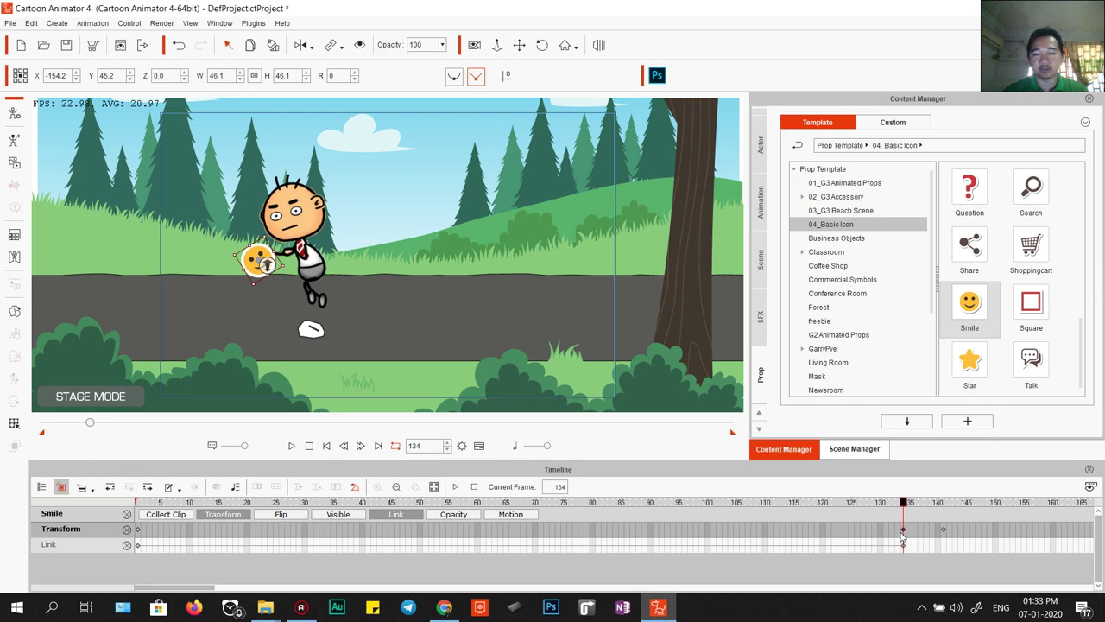
pyautogui.click(136, 529)
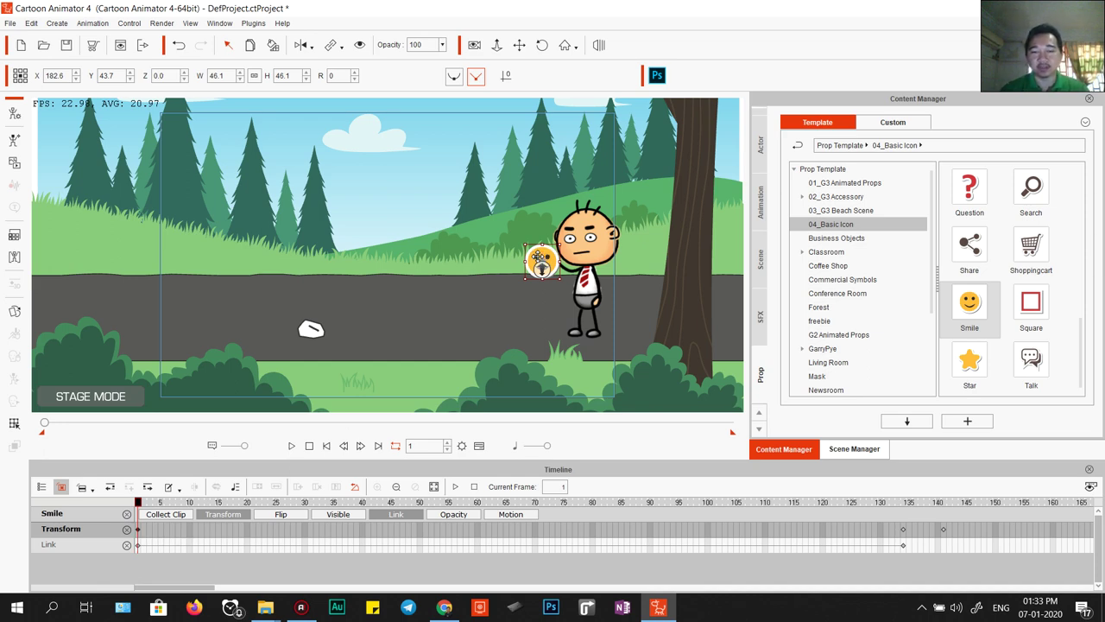
pyautogui.click(941, 531)
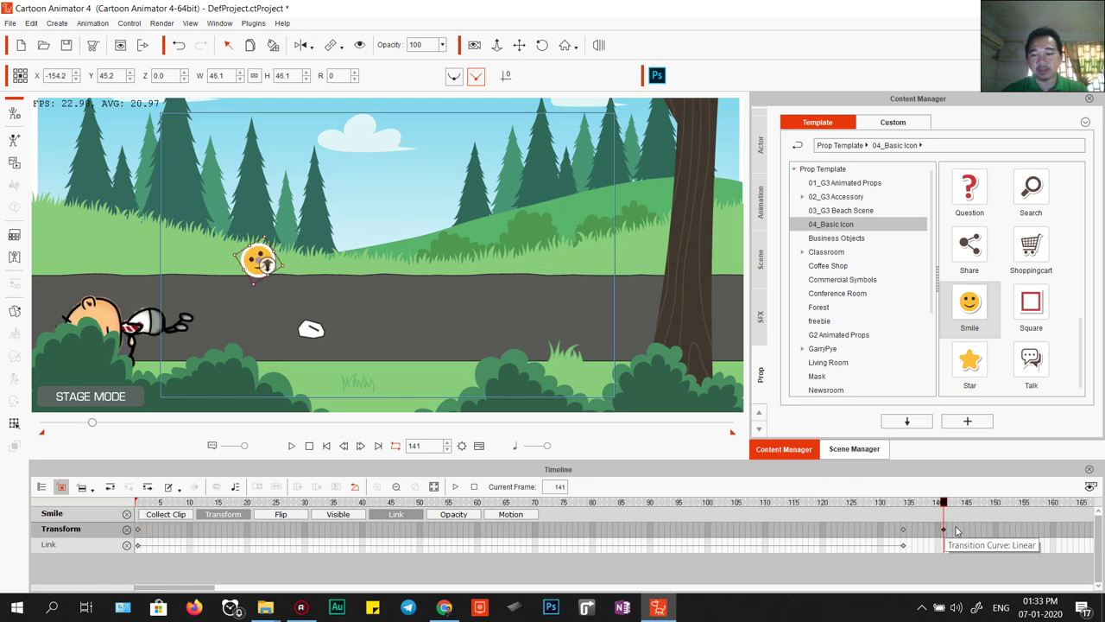
pyautogui.click(903, 530)
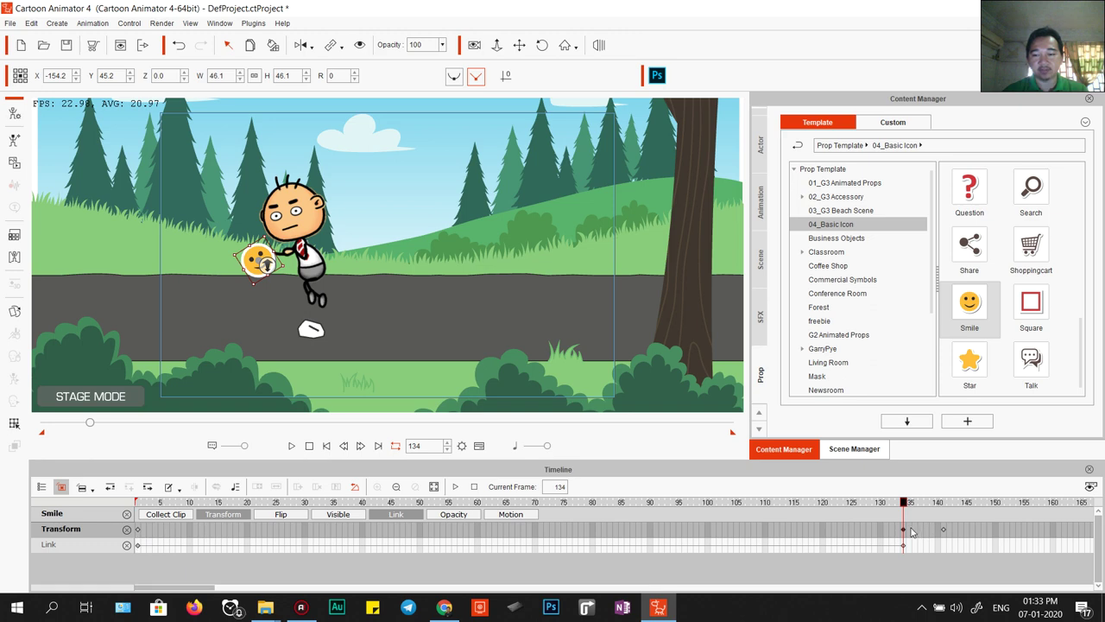
pyautogui.moveTo(903, 502); pyautogui.dragTo(904, 533)
pyautogui.click(904, 527)
# Move the Smile prop onto the fallen character's head at frame 141, rotate it to 280, and advance to frame 147.
pyautogui.moveTo(907, 507); pyautogui.dragTo(945, 515)
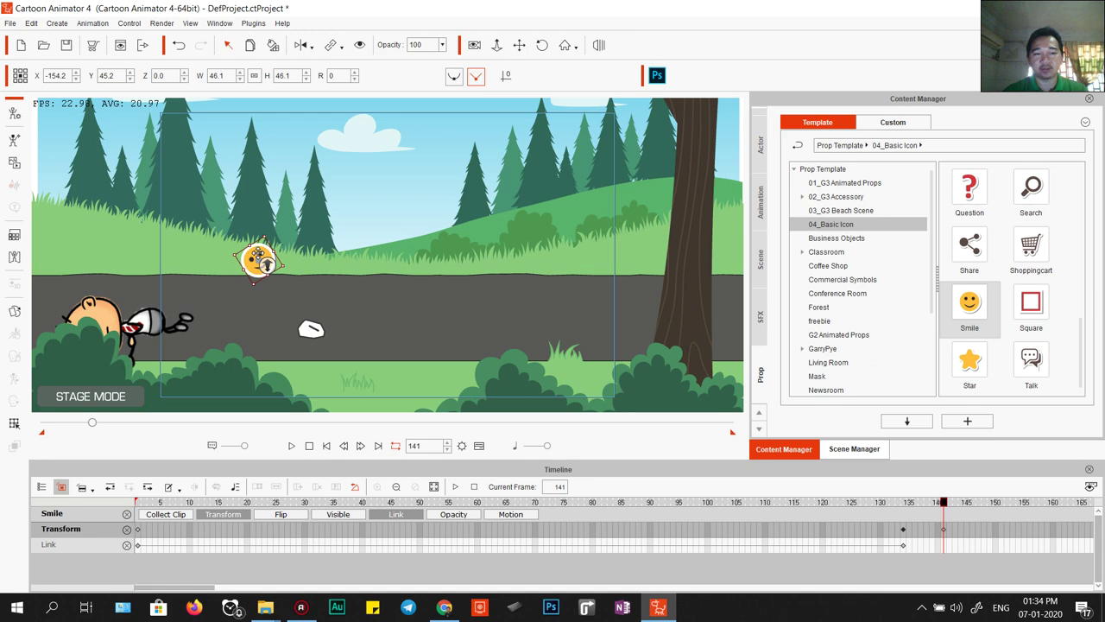
pyautogui.moveTo(257, 254); pyautogui.dragTo(85, 278)
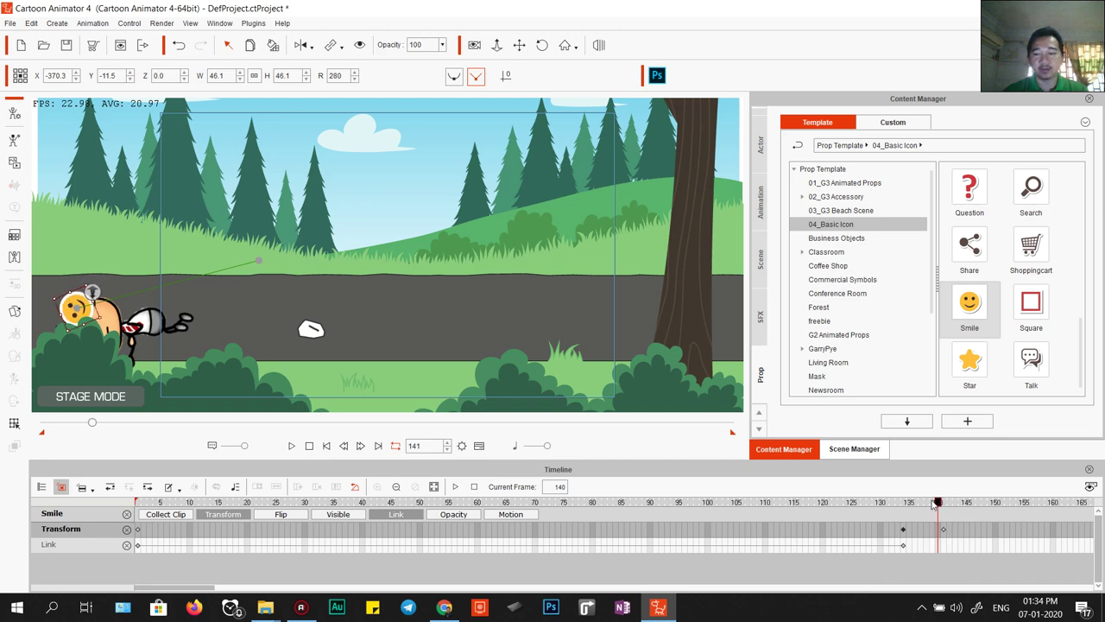
pyautogui.moveTo(942, 502)
pyautogui.mouseDown()
pyautogui.moveTo(901, 503)
pyautogui.moveTo(946, 508)
pyautogui.mouseUp()
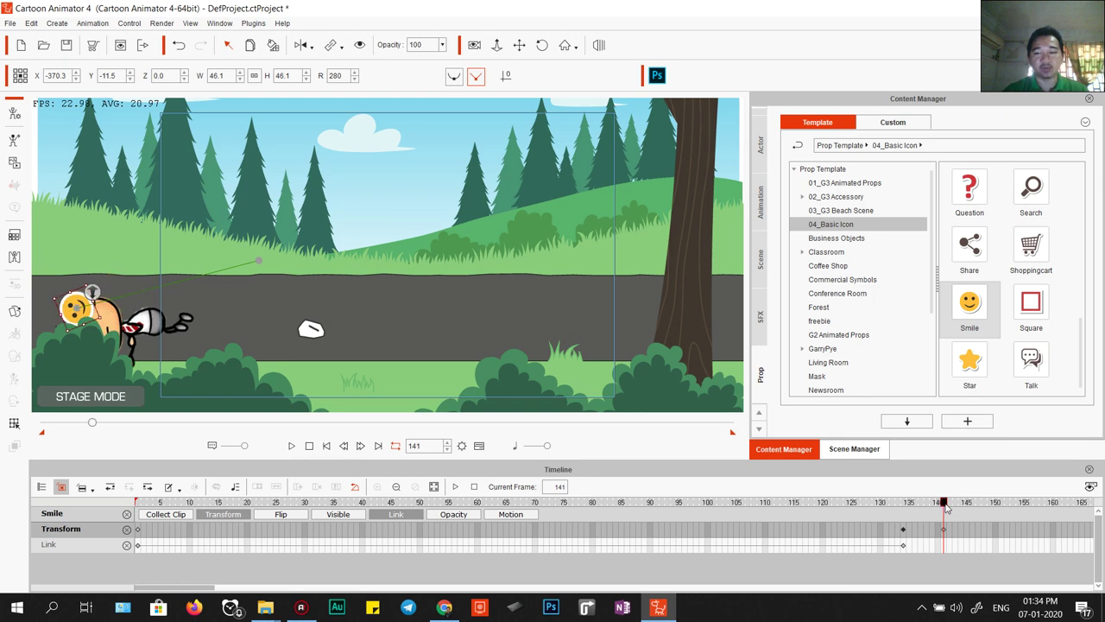
pyautogui.moveTo(945, 504); pyautogui.dragTo(978, 506)
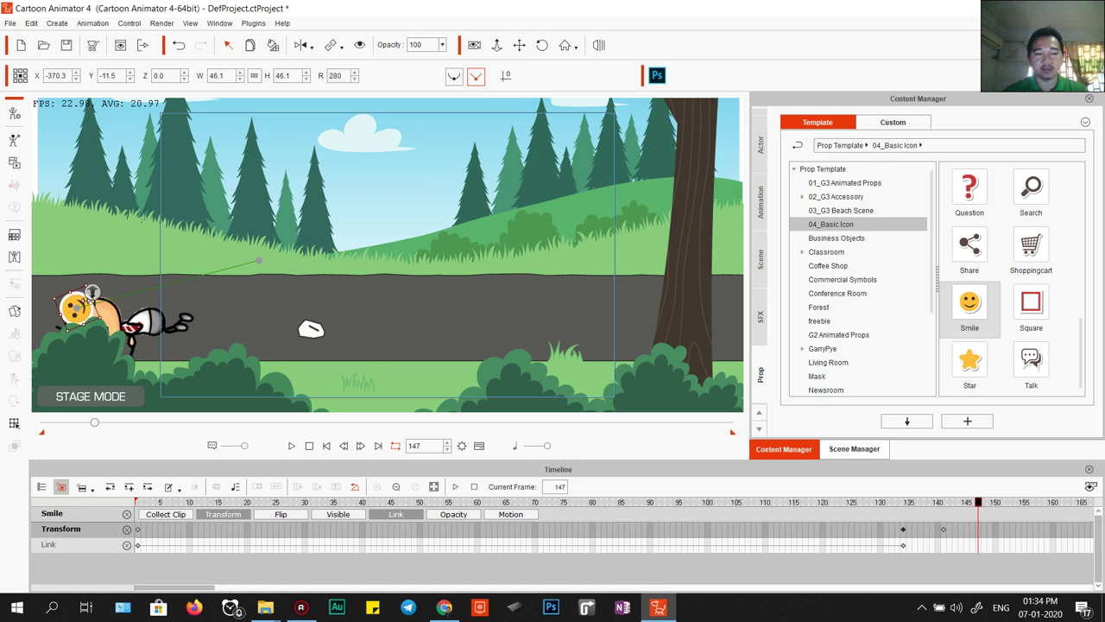
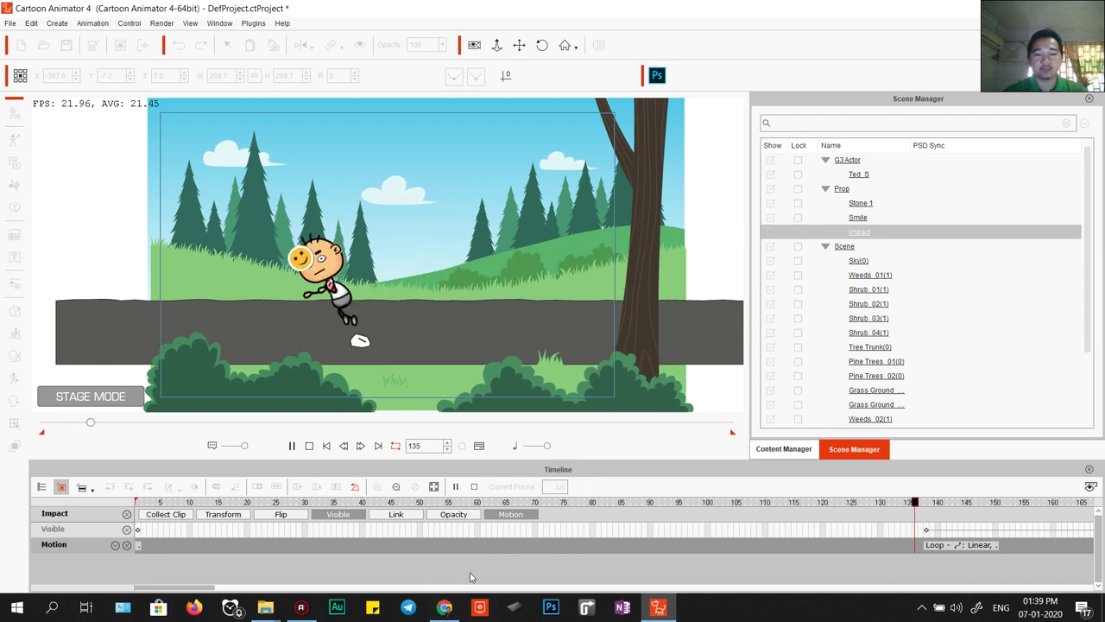
# Stop the playback and check the Impact prop's appearance around its Visible key at frame 138.
pyautogui.press('space')
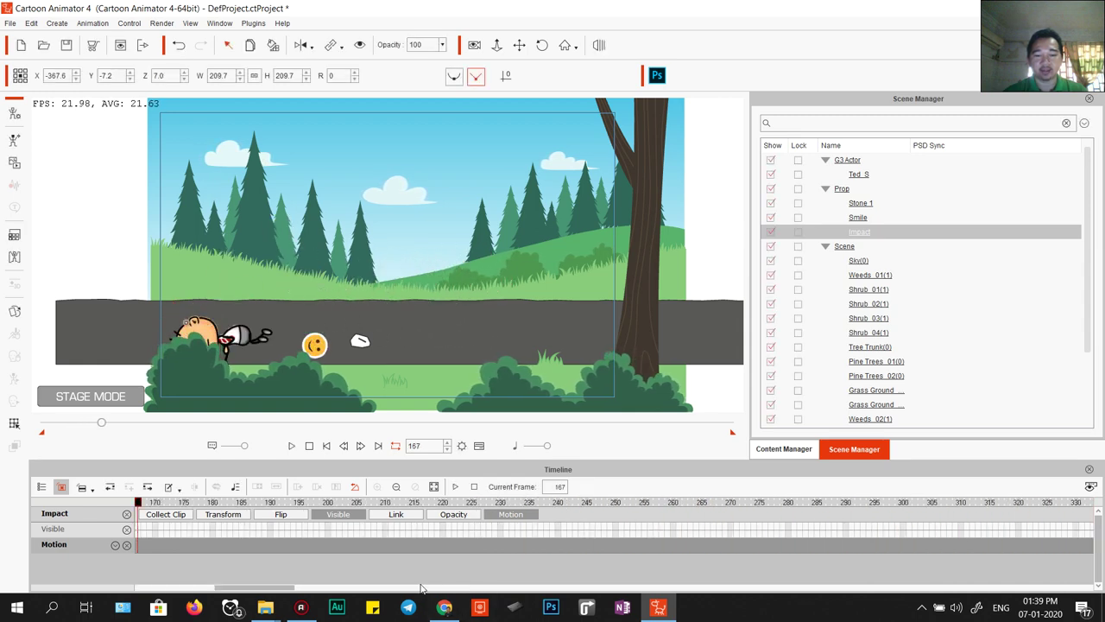
pyautogui.scroll(5, 285, 589)
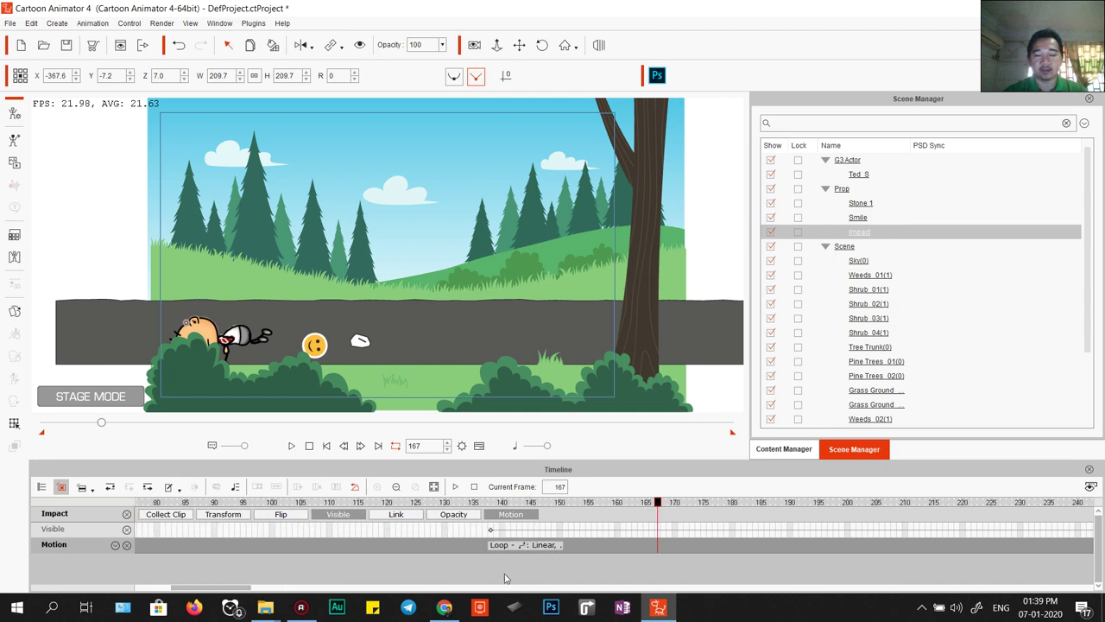
pyautogui.click(484, 536)
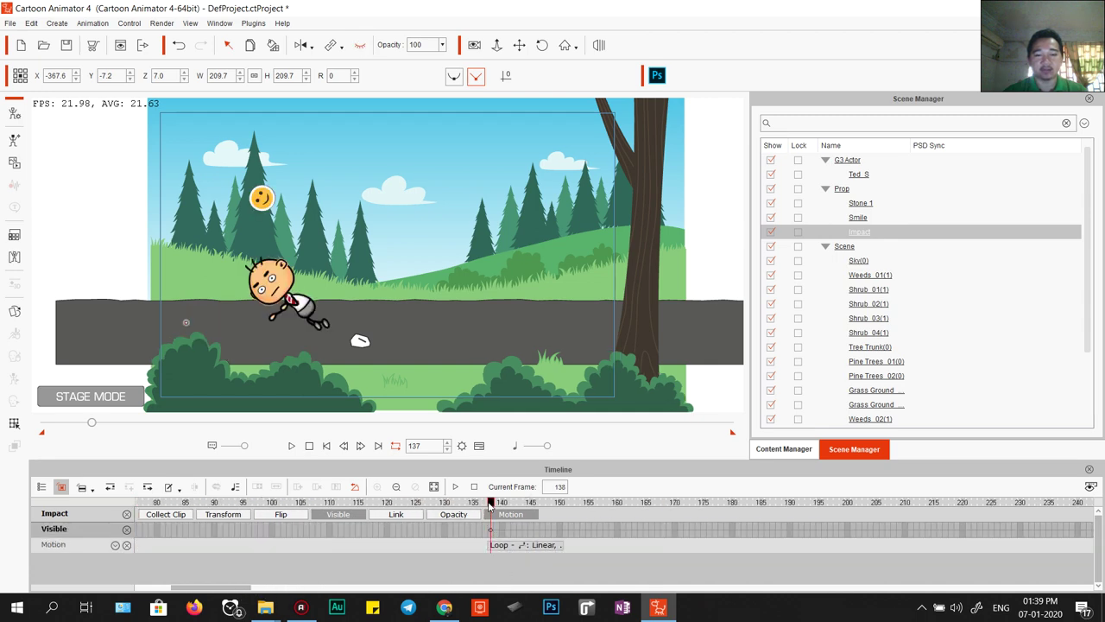
pyautogui.click(491, 504)
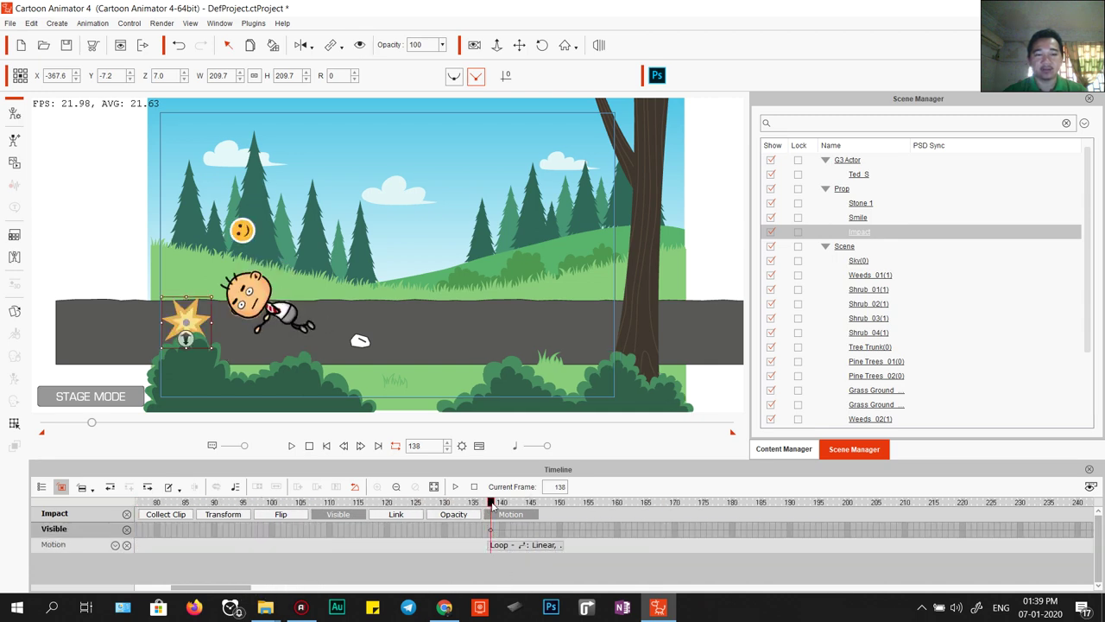
# Apply the Smooth transition curve to the Smile prop's Transform key at frame 137.
pyautogui.click(242, 231)
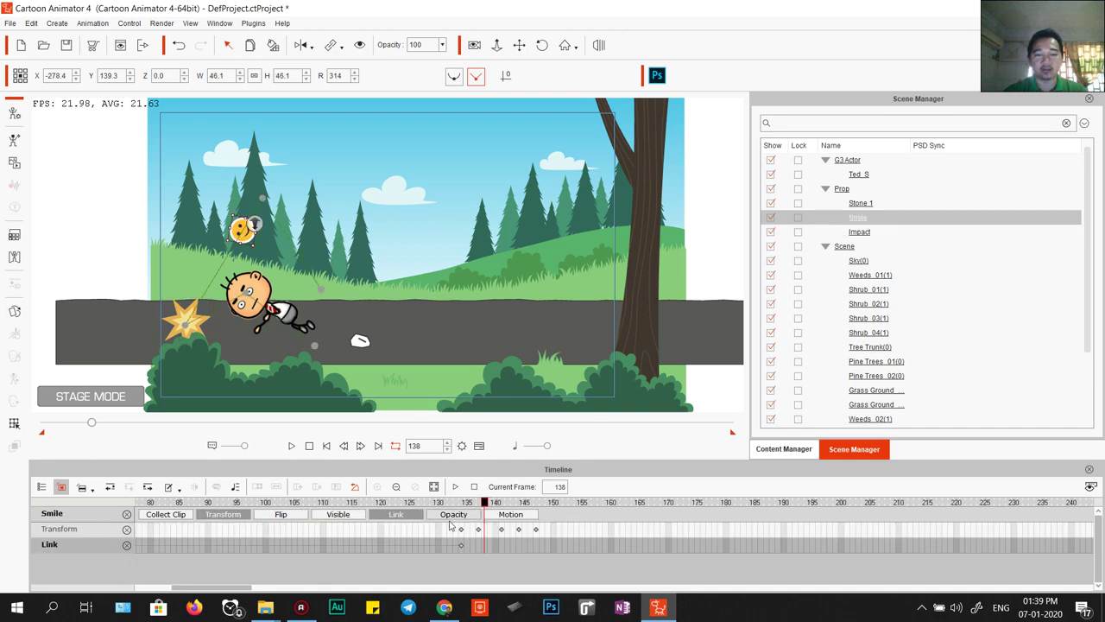
pyautogui.click(478, 531)
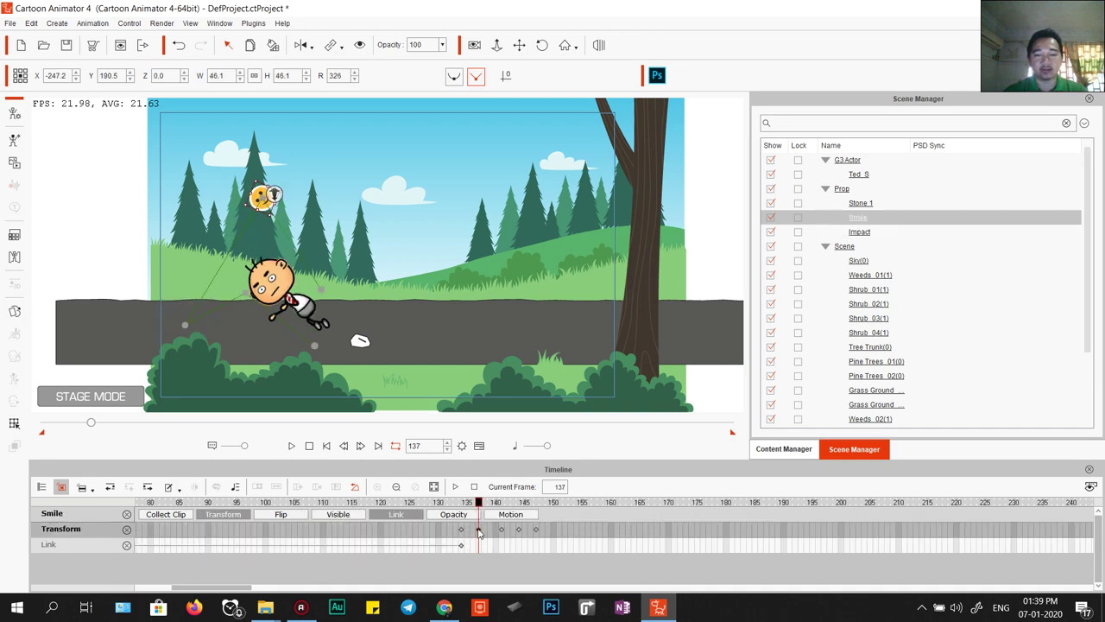
pyautogui.rightClick(482, 531)
pyautogui.click(534, 519)
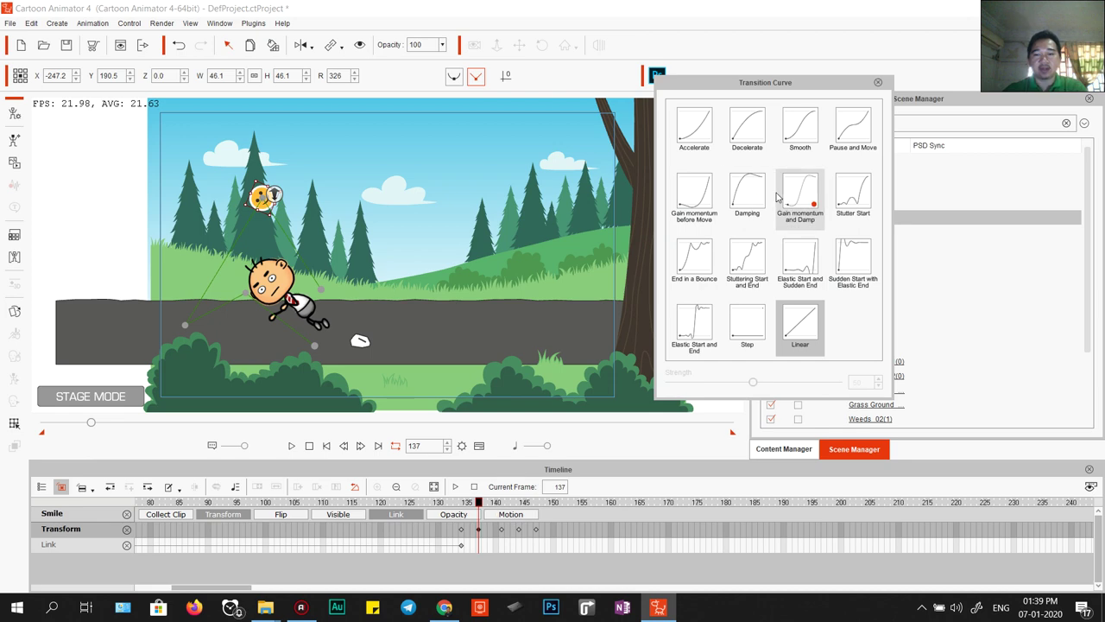
pyautogui.click(801, 128)
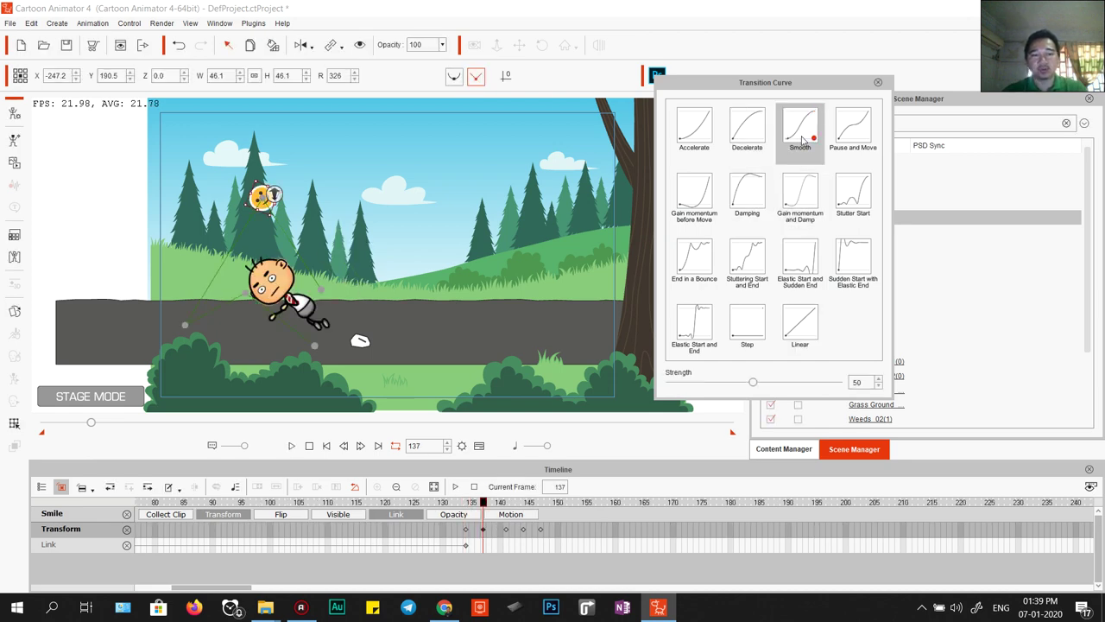
# Apply the Smooth transition curve to the Smile prop's Transform keys at frames 141, 144 and 147.
pyautogui.click(509, 531)
pyautogui.click(507, 531)
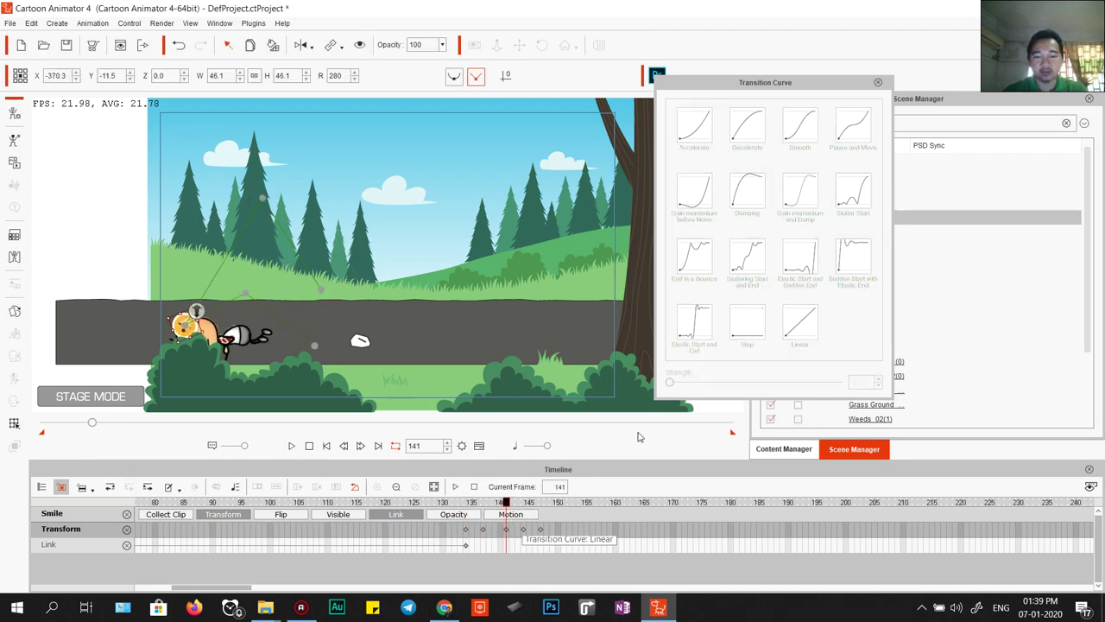
pyautogui.click(506, 530)
pyautogui.click(808, 141)
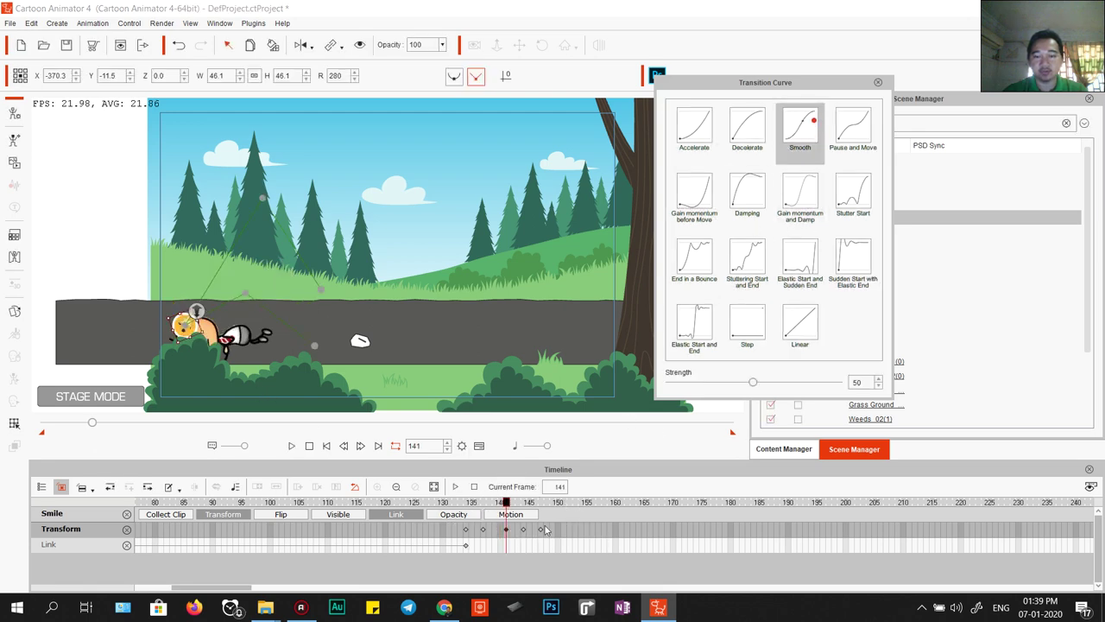
pyautogui.click(522, 529)
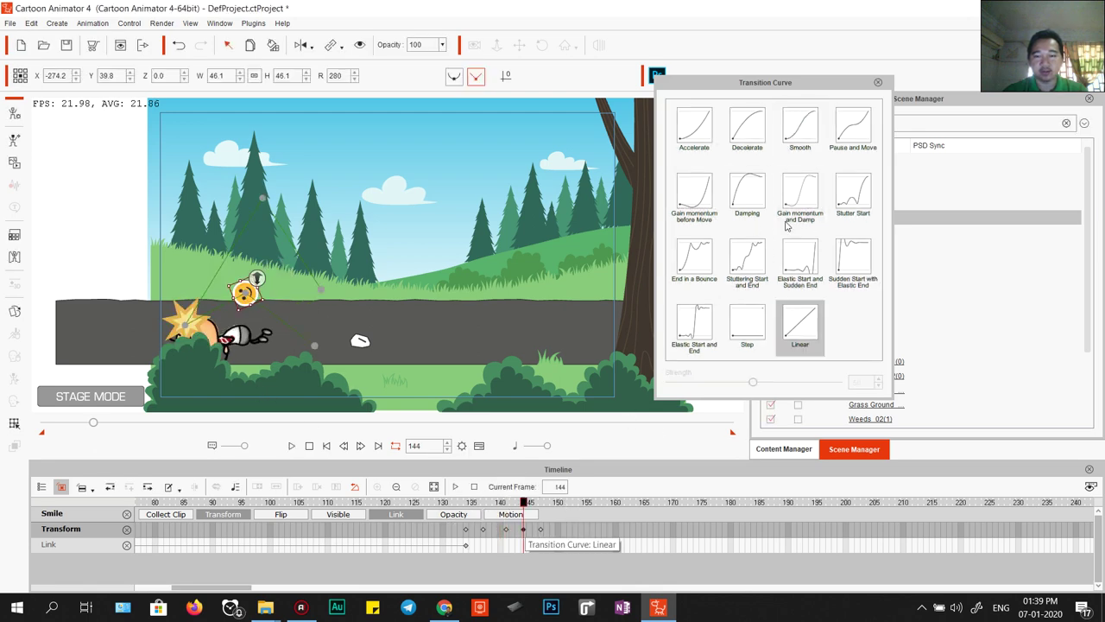
pyautogui.click(800, 128)
pyautogui.click(542, 529)
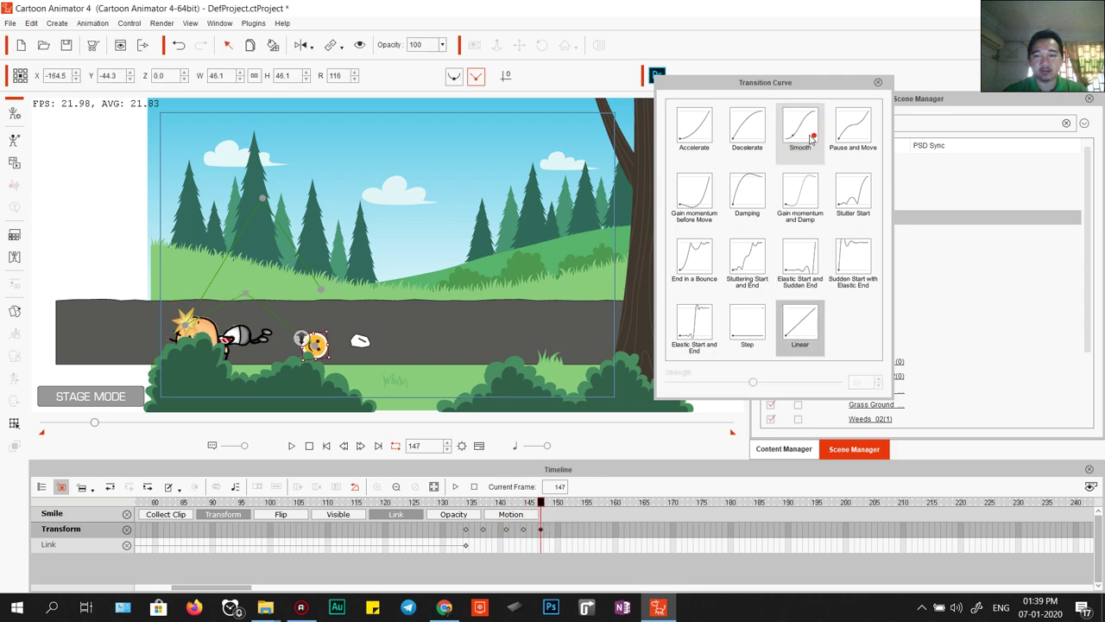
# Preview the Smile prop's smoothed flight, return to its landing at frame 147 and close the transition curve settings.
pyautogui.press('space')
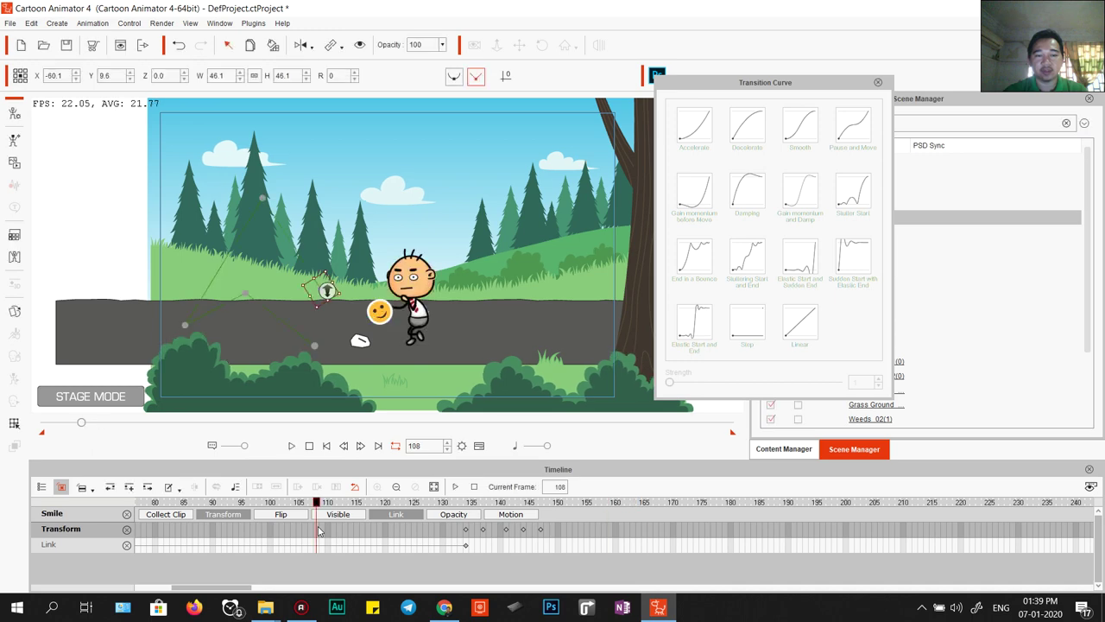
pyautogui.click(615, 504)
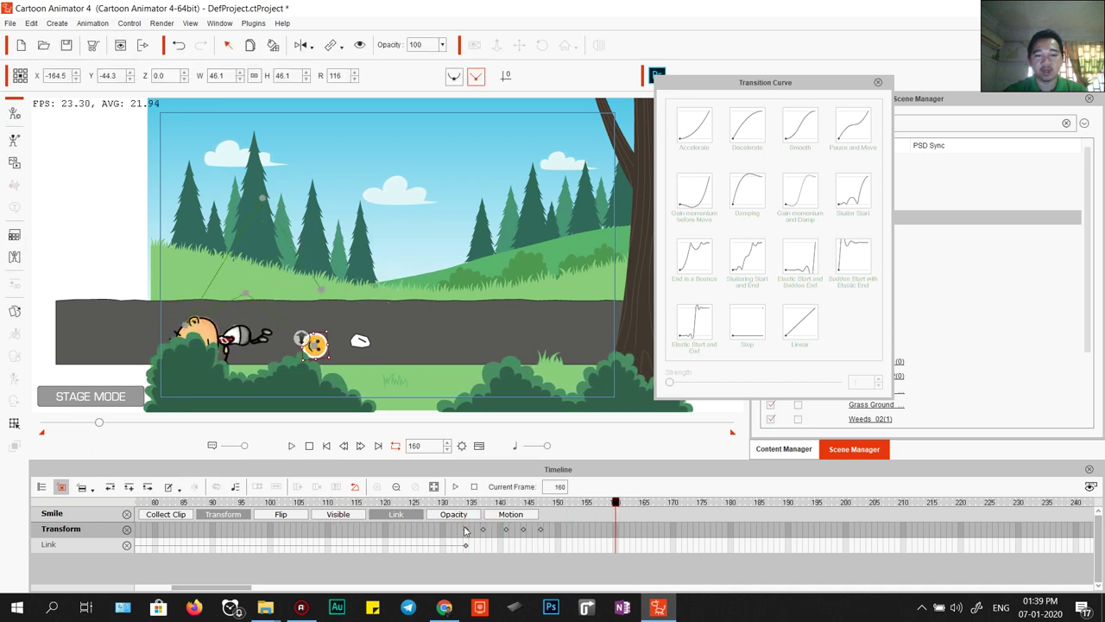
pyautogui.moveTo(586, 504); pyautogui.dragTo(546, 507)
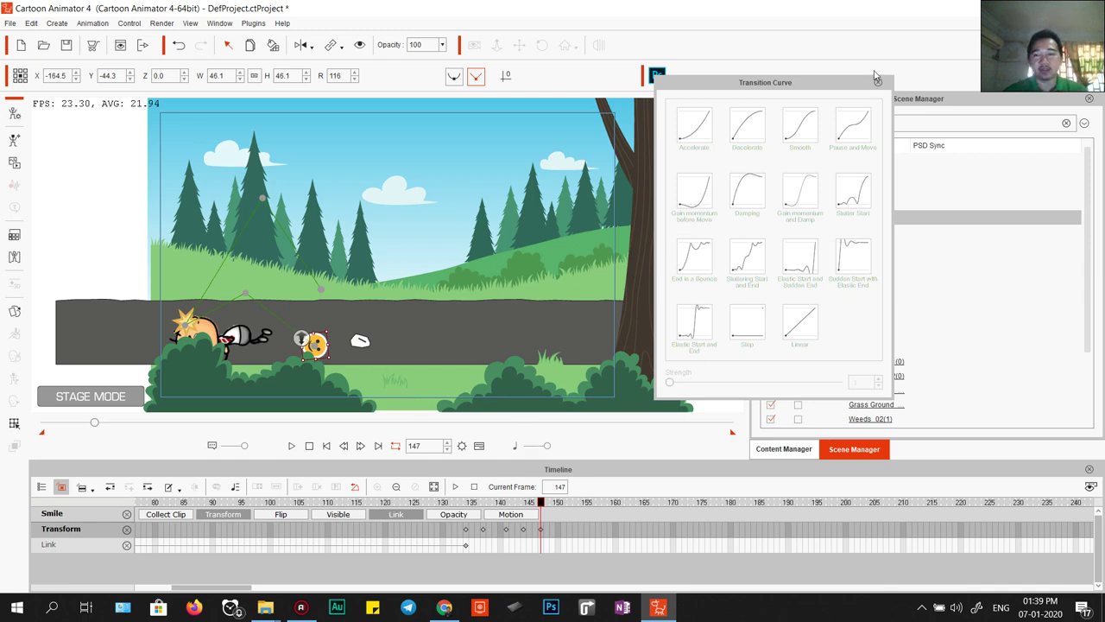
pyautogui.click(877, 79)
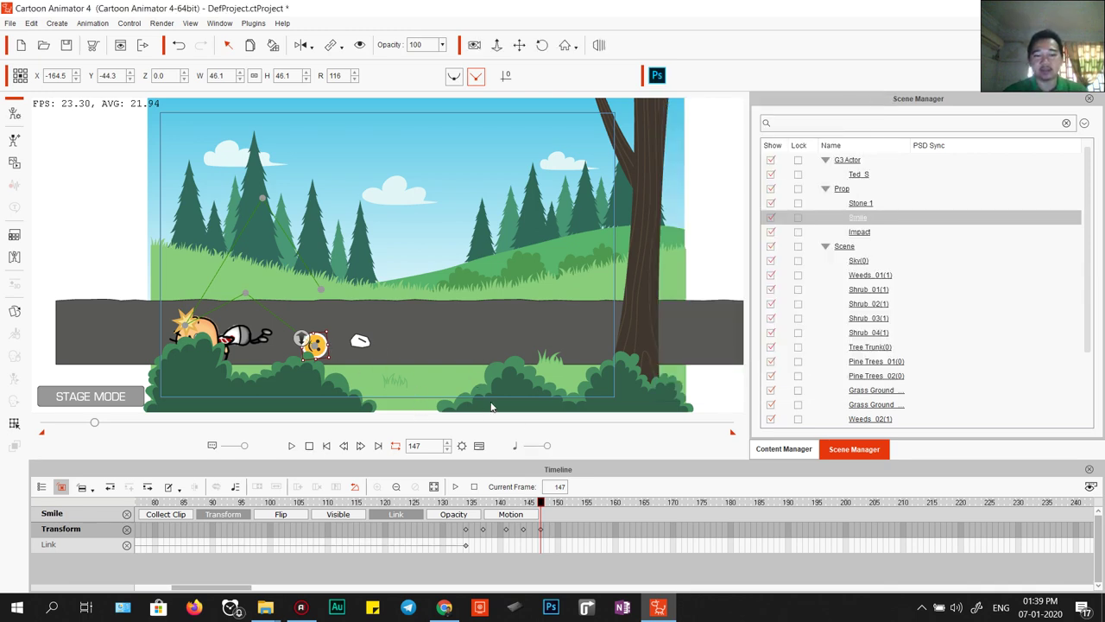
# Key a squash on the landed Smile prop at frame 149, a vertical stretch at frame 150 (W 113.9, H 44.8) and its normal shape at frame 152.
pyautogui.moveTo(540, 504)
pyautogui.mouseDown()
pyautogui.moveTo(529, 504)
pyautogui.moveTo(541, 505)
pyautogui.mouseUp()
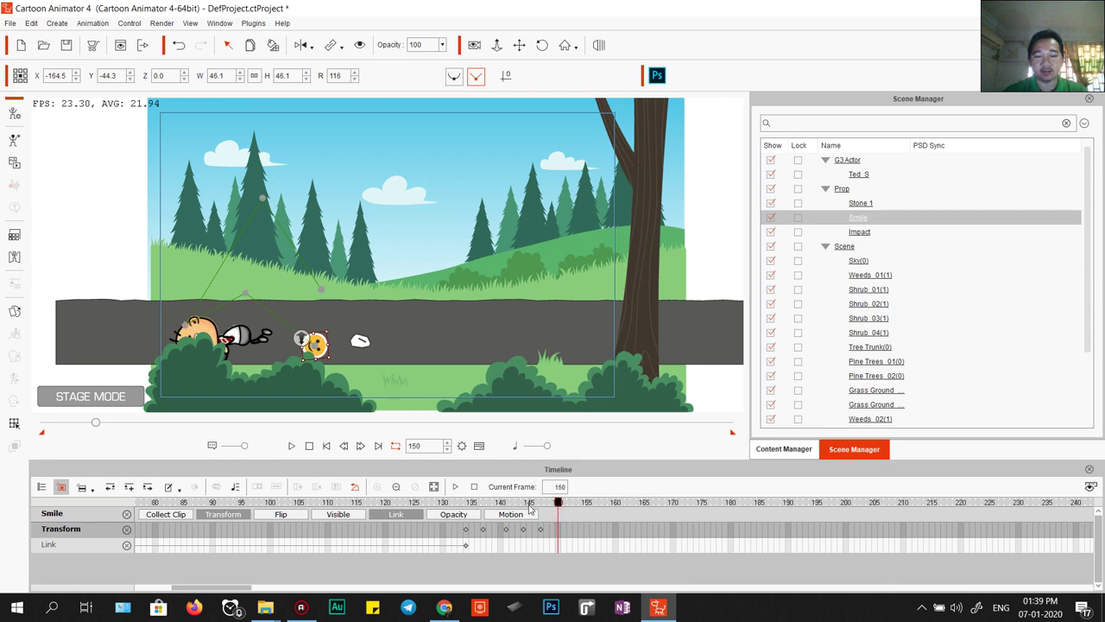
pyautogui.click(542, 530)
pyautogui.click(558, 532)
pyautogui.click(552, 530)
pyautogui.moveTo(328, 342); pyautogui.dragTo(341, 343)
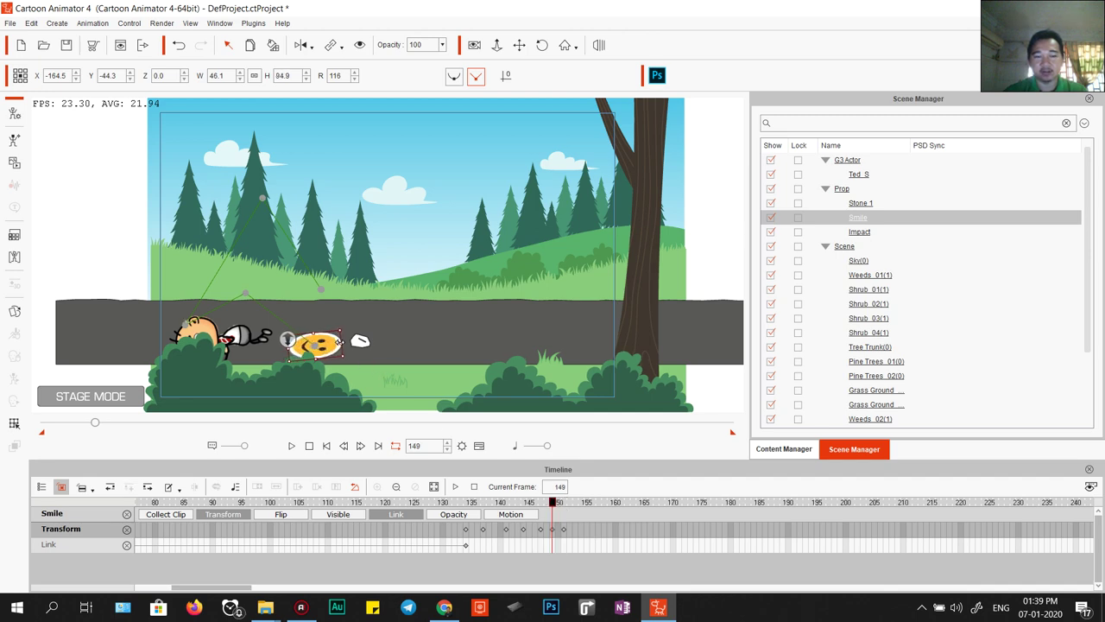
pyautogui.click(563, 530)
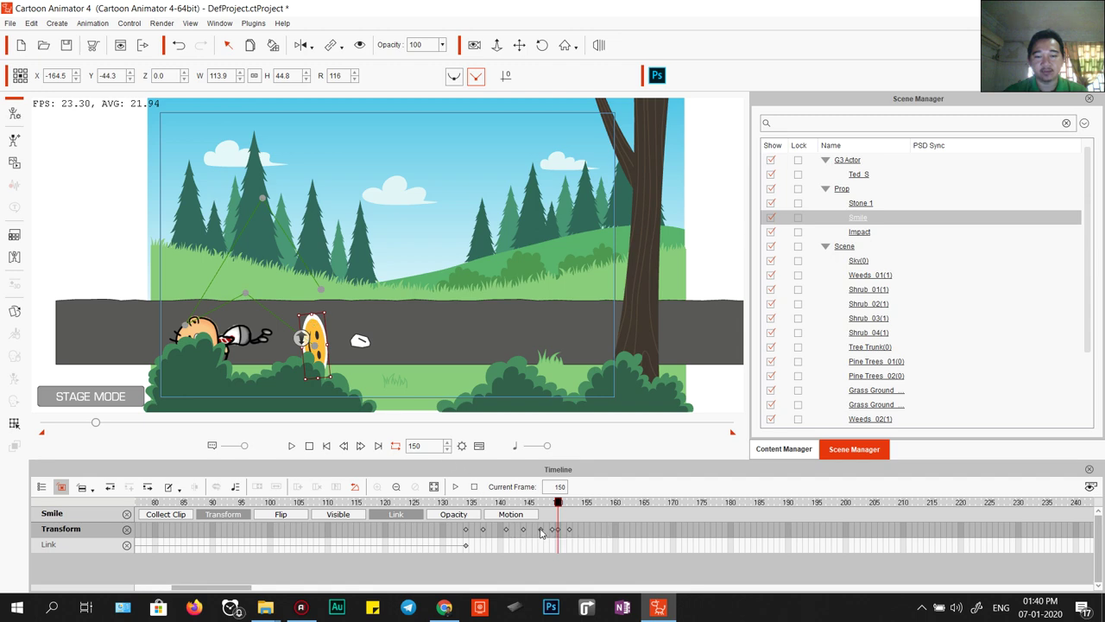
# Play the animation from the start to check the Smile prop's squash and stretch on landing.
pyautogui.press('space')
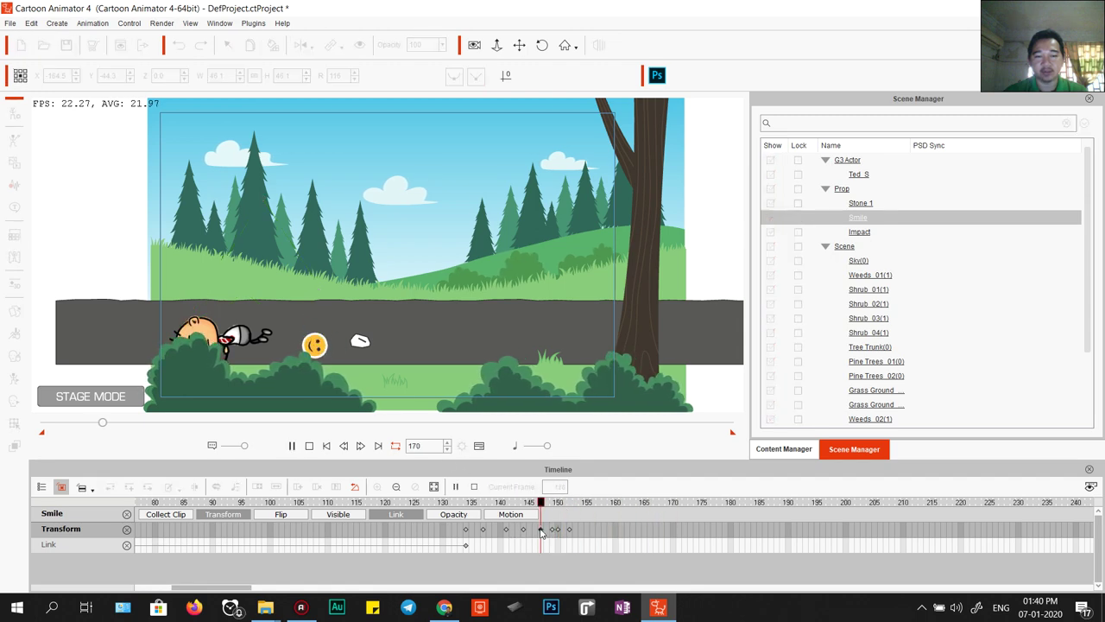
pyautogui.press('space')
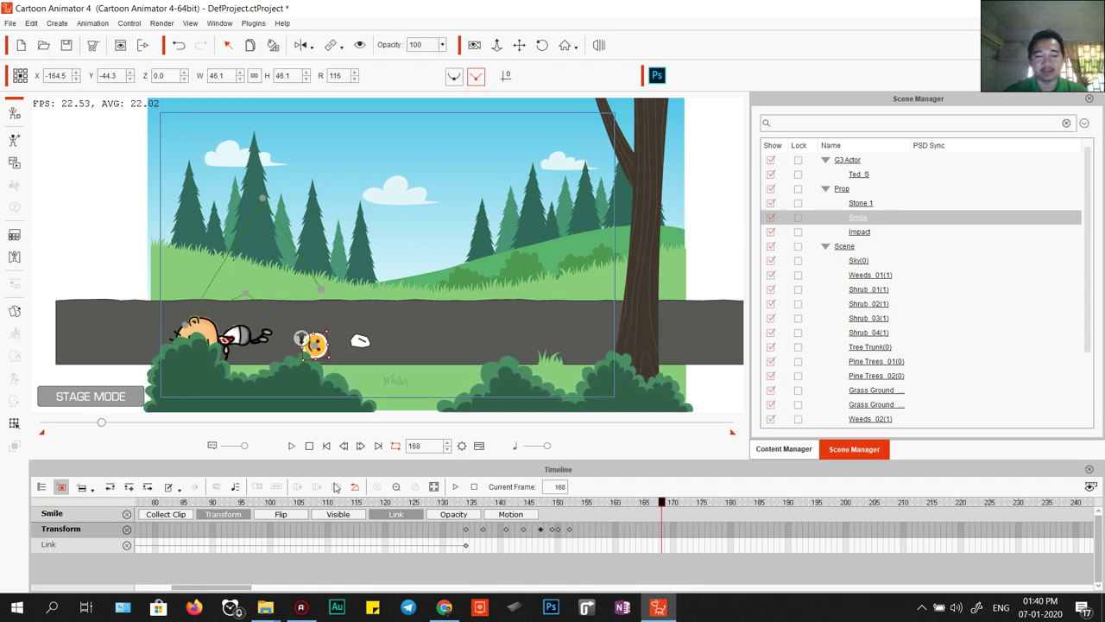
pyautogui.click(292, 447)
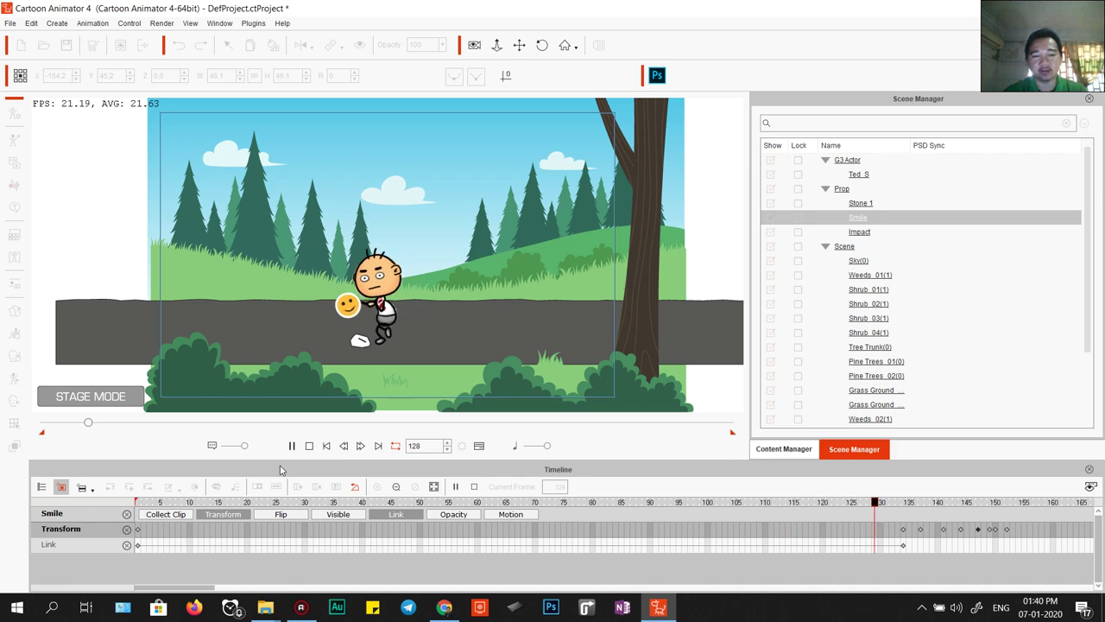
pyautogui.press('space')
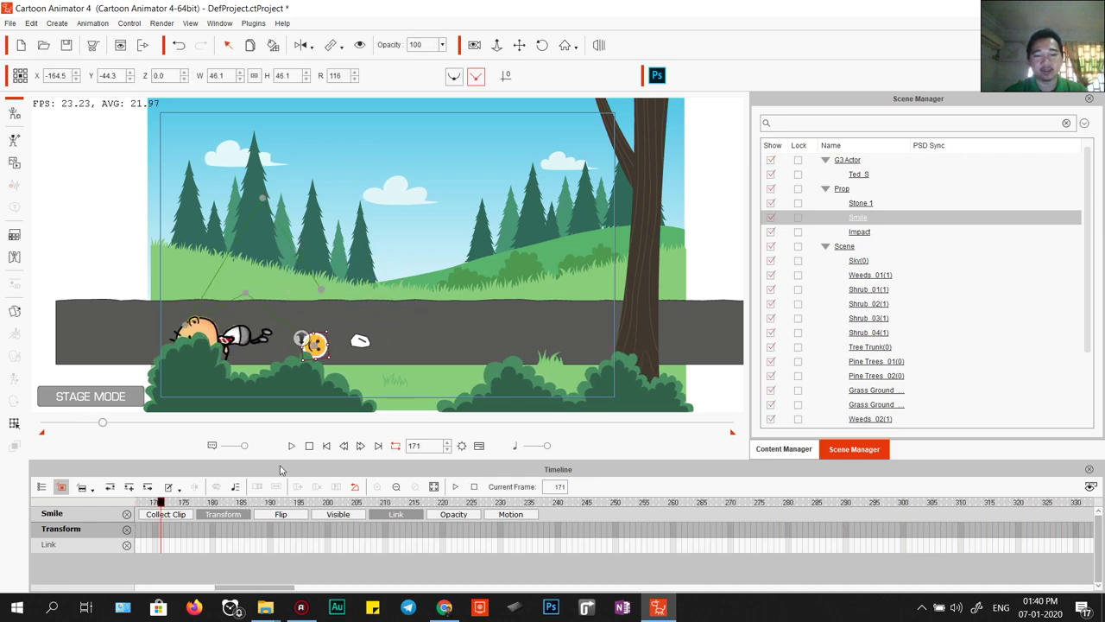
# Respace the Smile prop's stretch and recovery Transform keys to frames 151 and 153.
pyautogui.moveTo(264, 589); pyautogui.dragTo(238, 590)
pyautogui.click(306, 530)
pyautogui.click(304, 530)
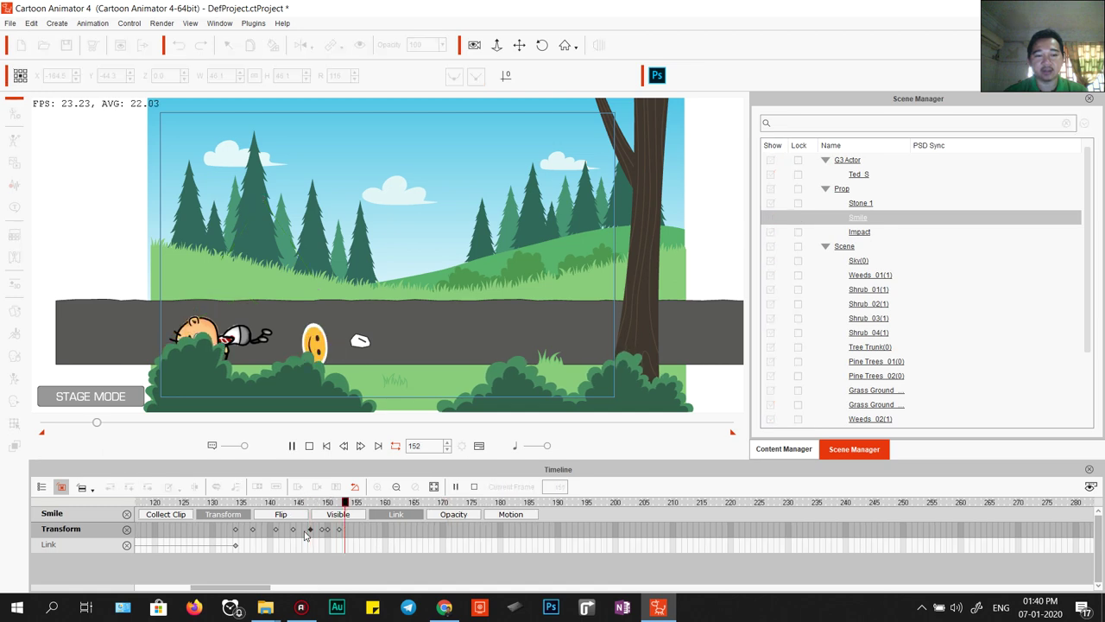
pyautogui.click(333, 530)
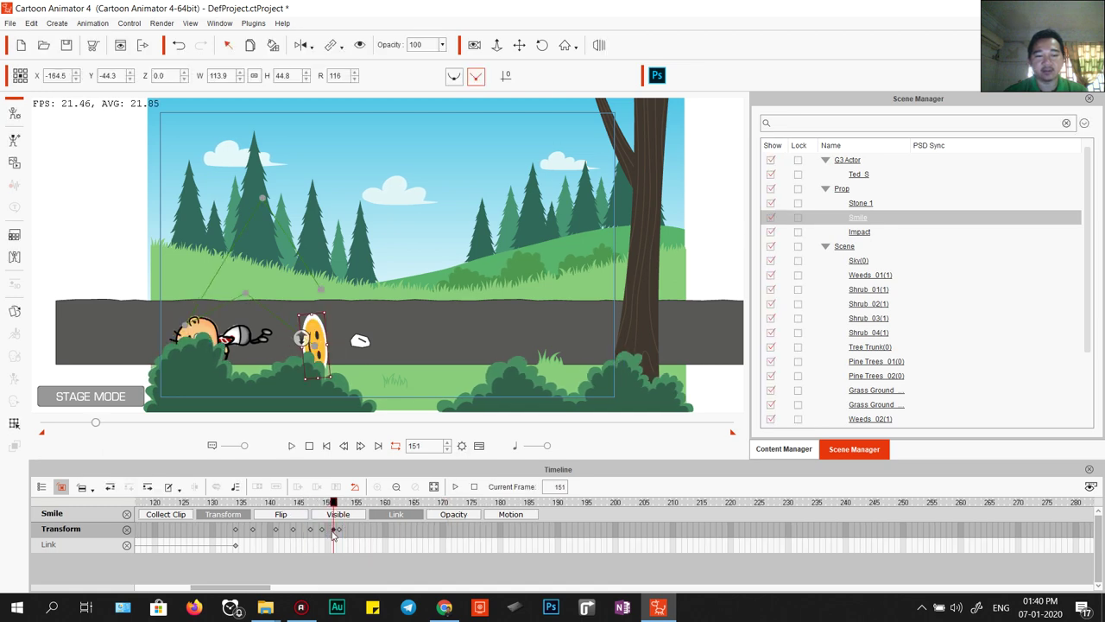
# Replay the fall and the Smile prop's landing from frame 134, and stop the playback.
pyautogui.click(235, 529)
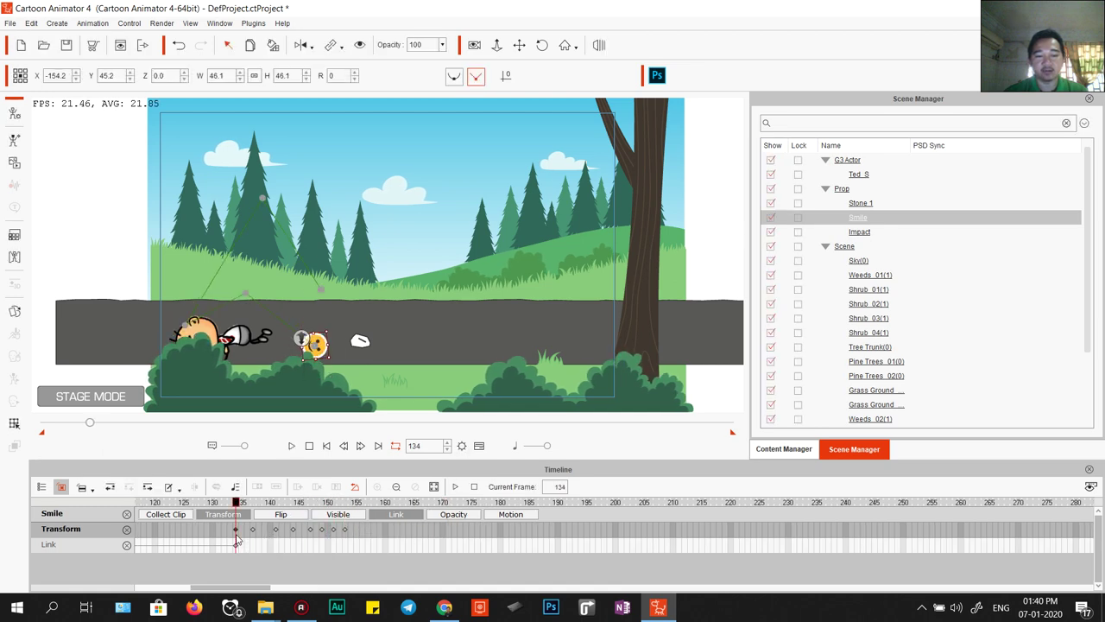
pyautogui.press('space')
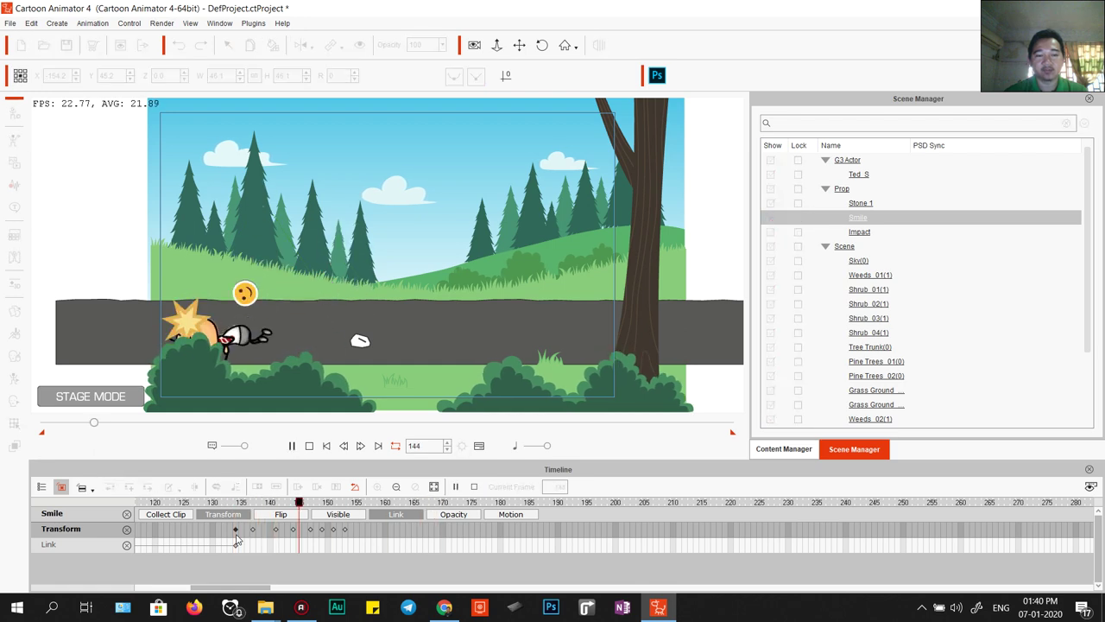
pyautogui.click(237, 537)
pyautogui.press('space')
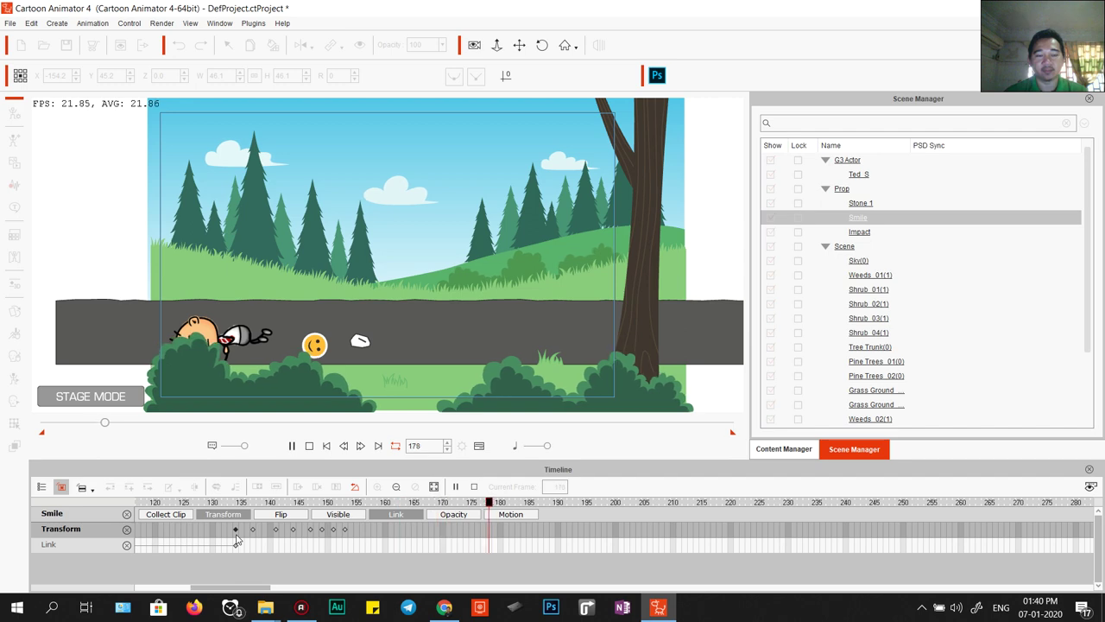
pyautogui.click(309, 446)
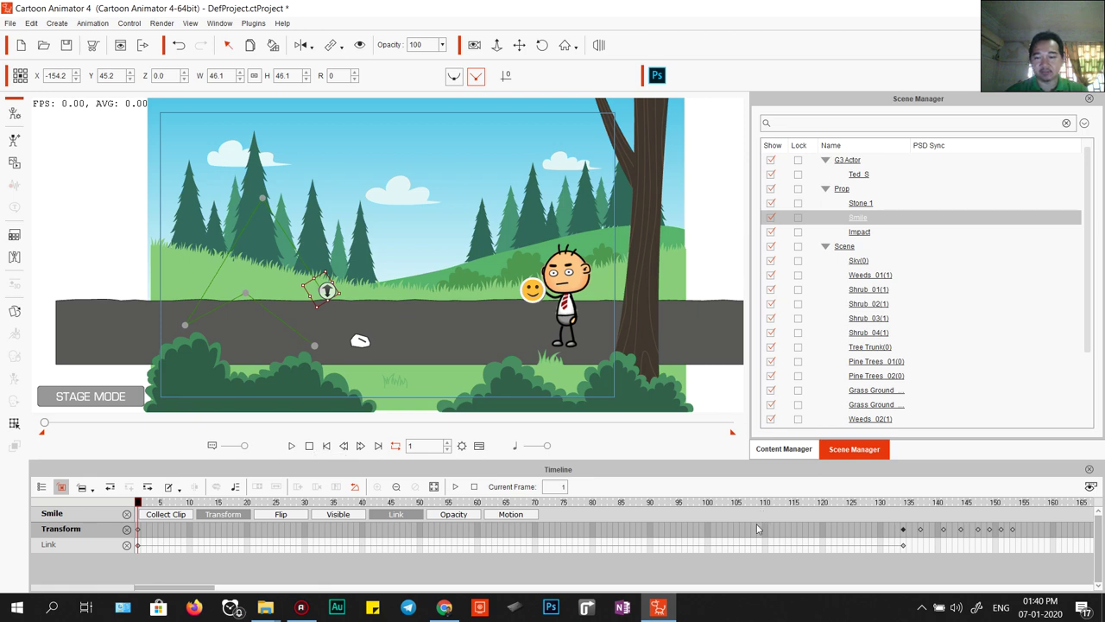
# Go to frame 161 and set the end of the playback range there.
pyautogui.click(1033, 503)
pyautogui.click(1053, 504)
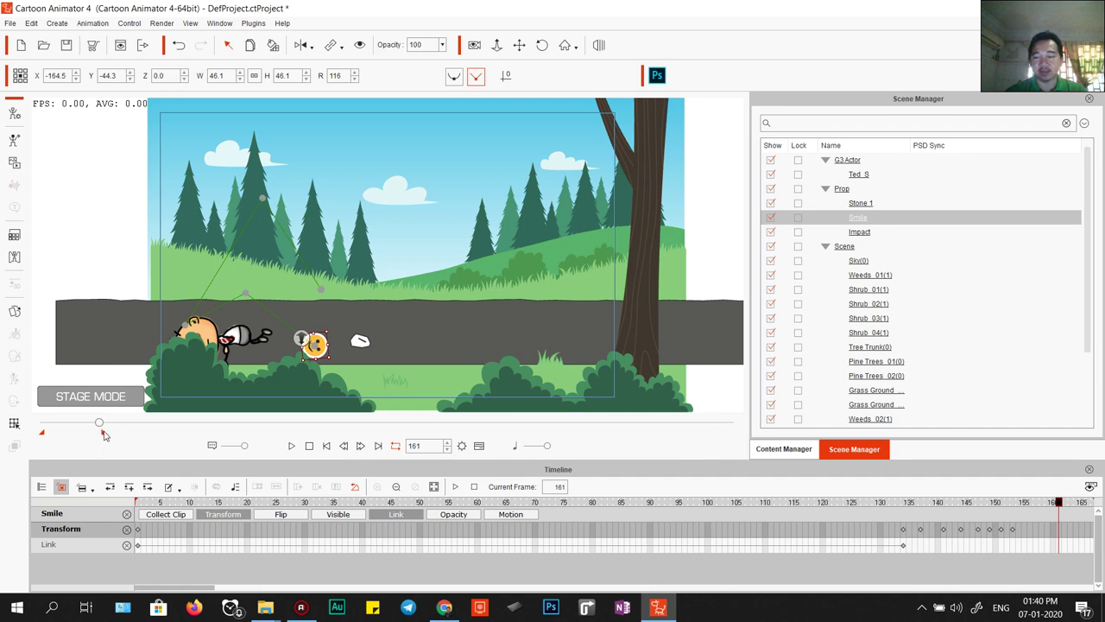
pyautogui.scroll(-2, 609, 530)
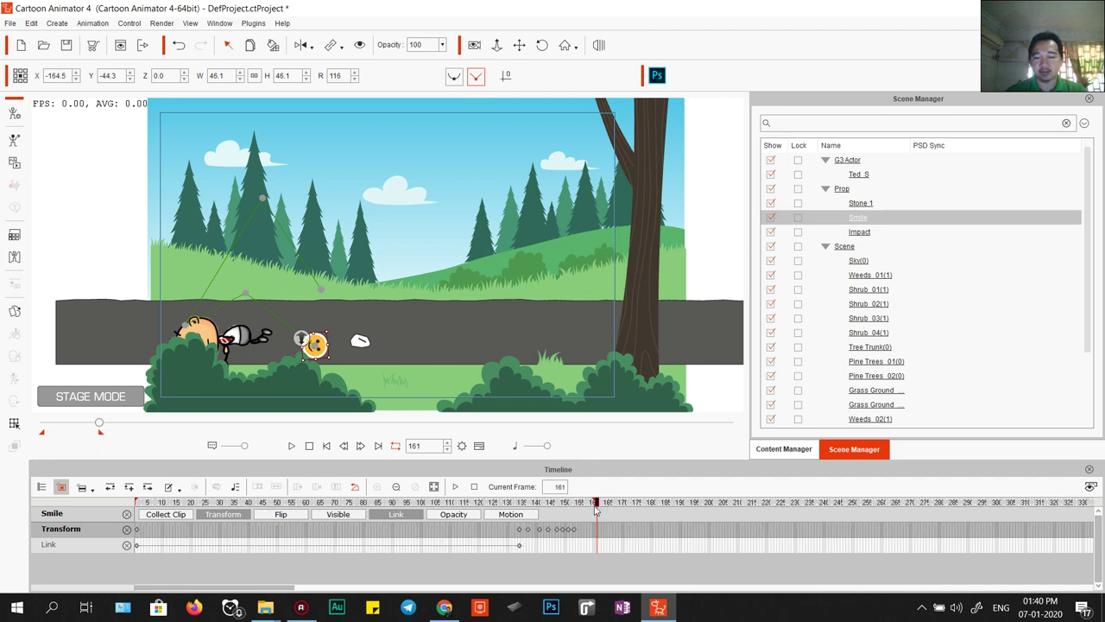
pyautogui.scroll(2, 595, 529)
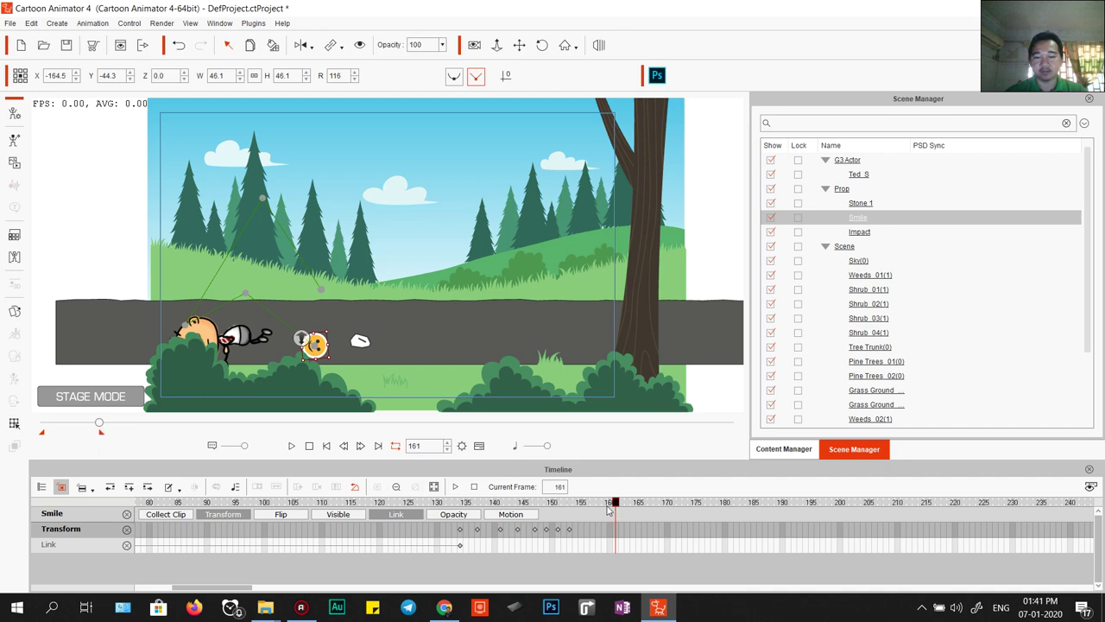
# Play the shortened range through to frame 161 with looping turned off.
pyautogui.press('space')
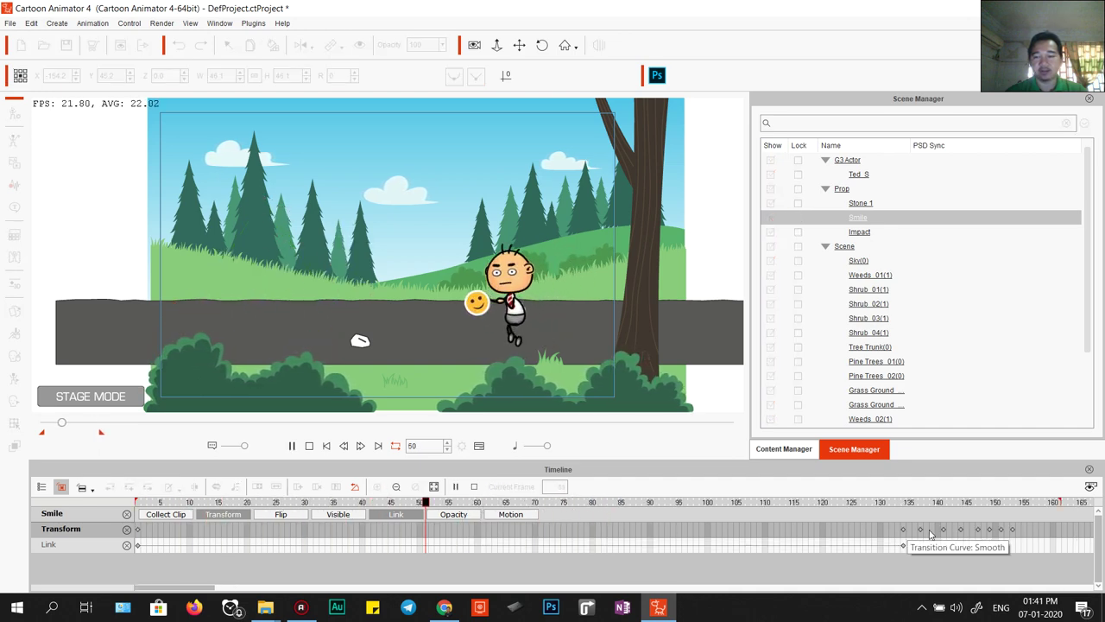
pyautogui.press('space')
pyautogui.press('End')
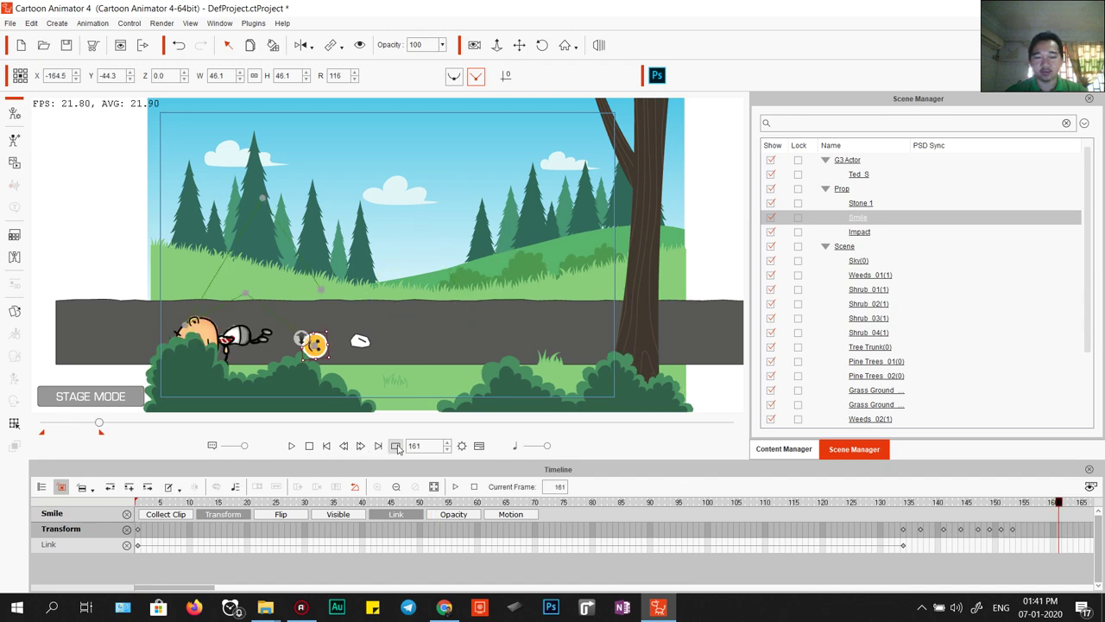
pyautogui.click(890, 542)
pyautogui.press('space')
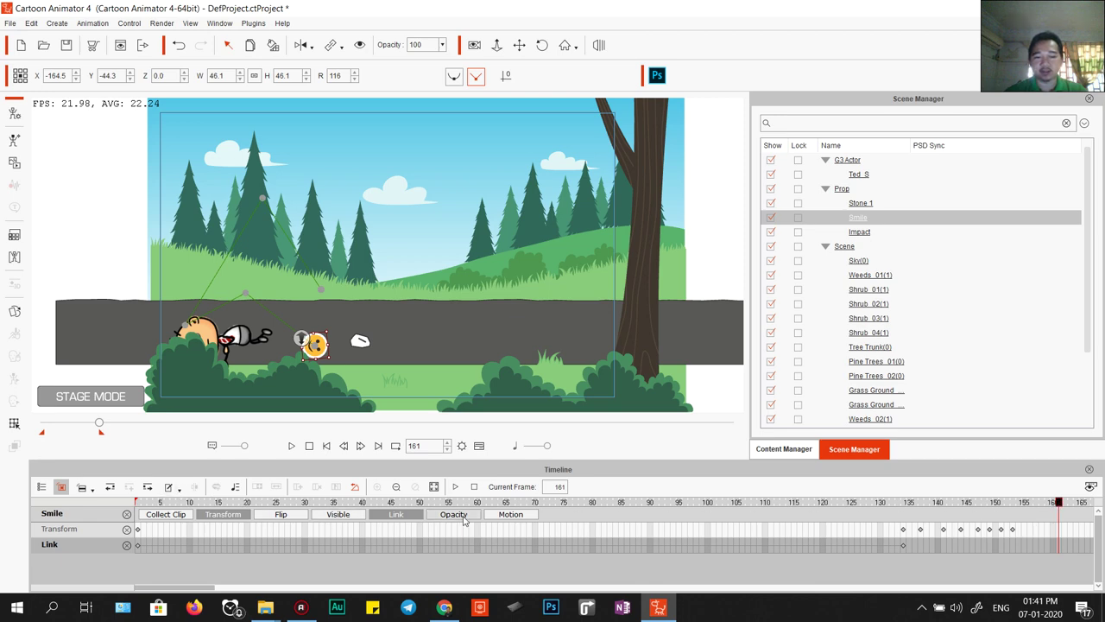
# Set the project's total animation length to 161 frames, turn looping back on and play the whole animation.
pyautogui.click(462, 445)
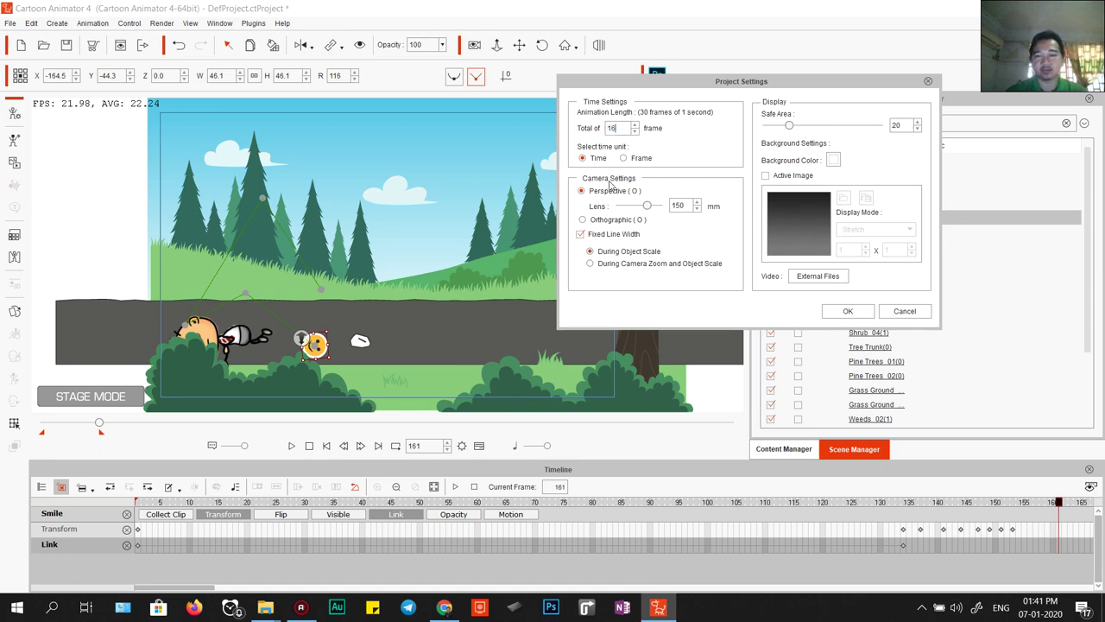
pyautogui.press('Return')
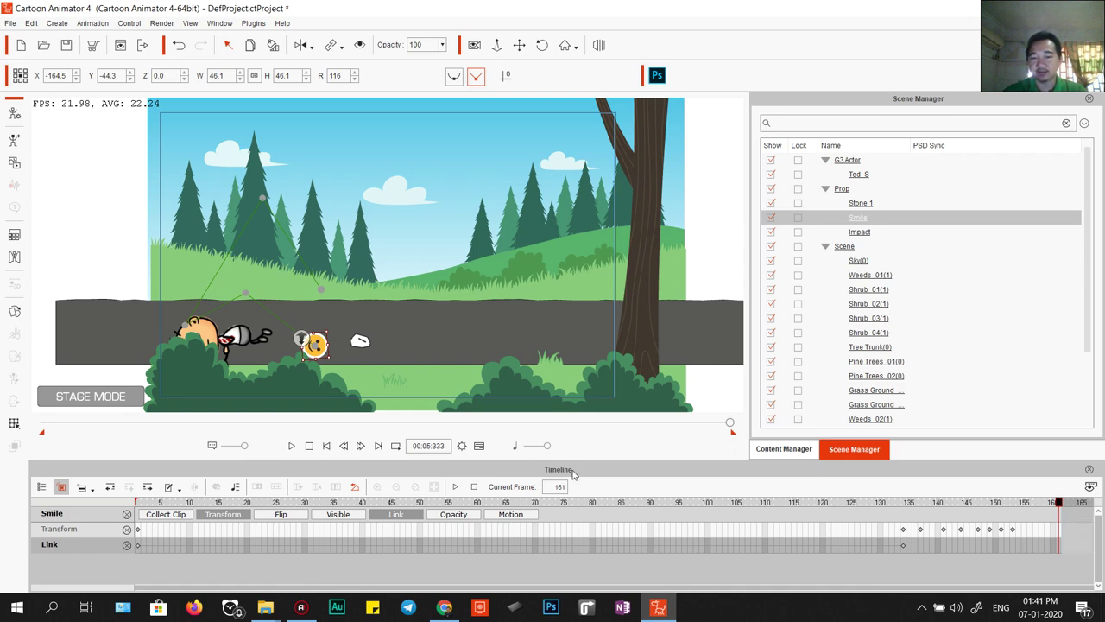
pyautogui.click(460, 446)
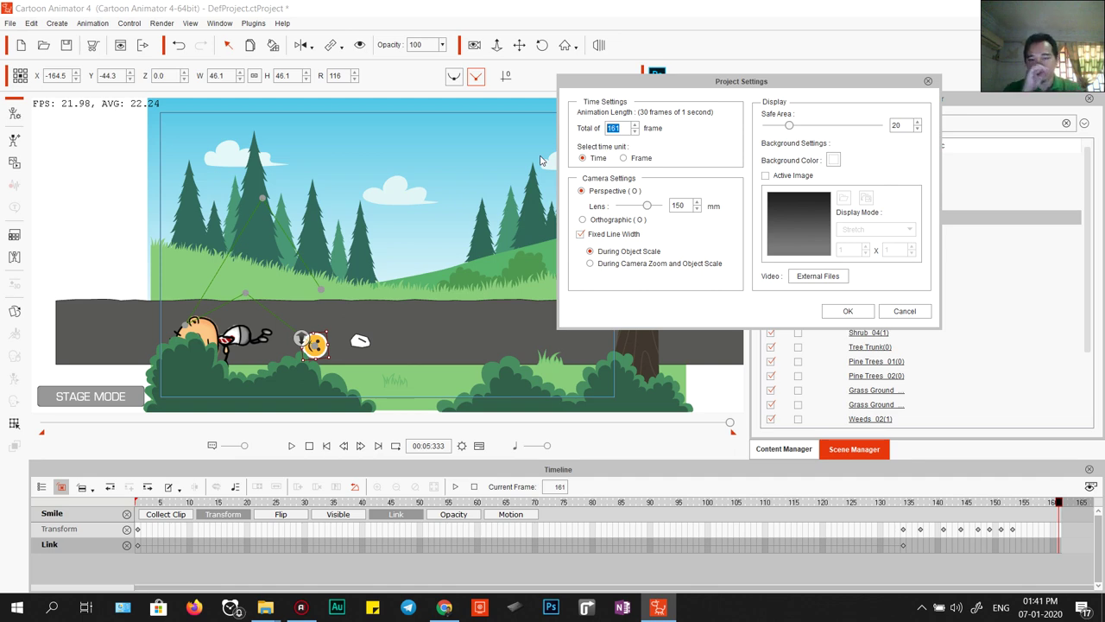
pyautogui.click(917, 316)
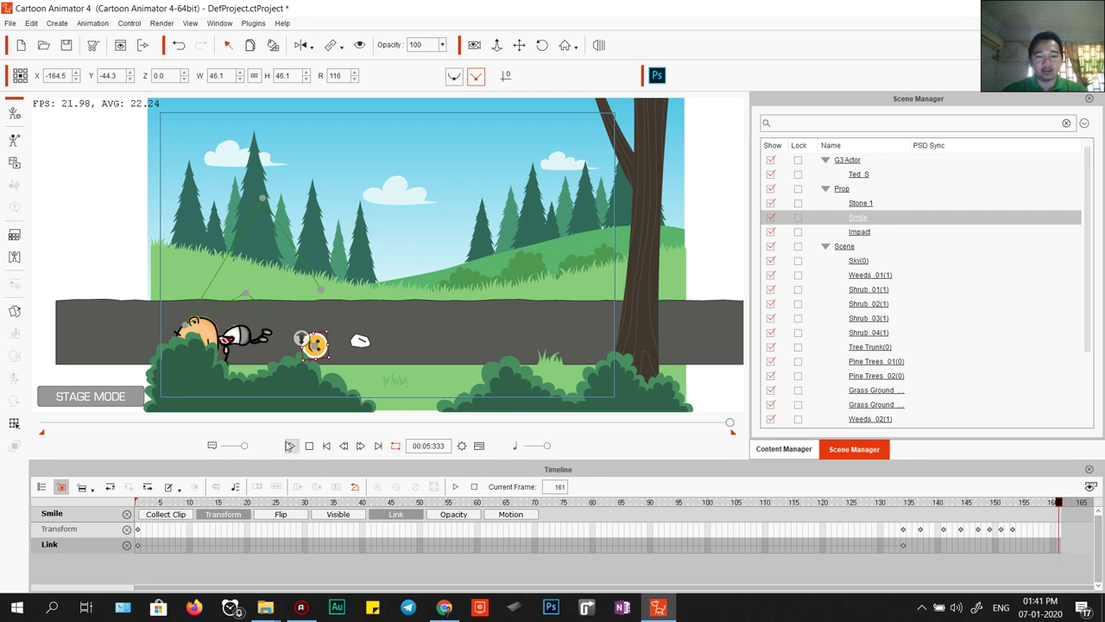
pyautogui.click(290, 445)
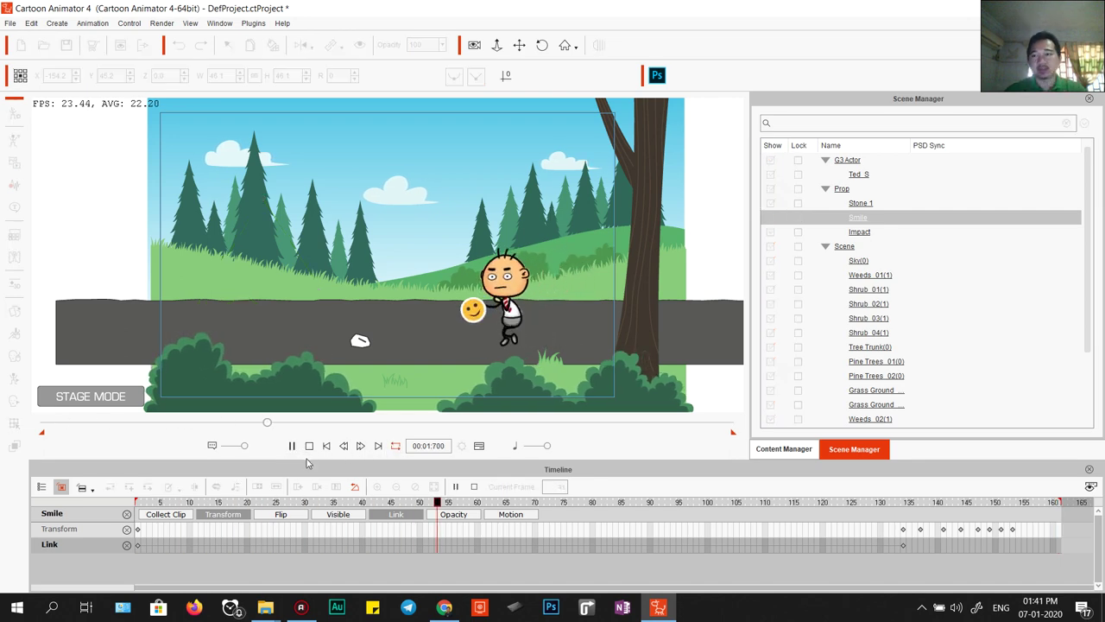